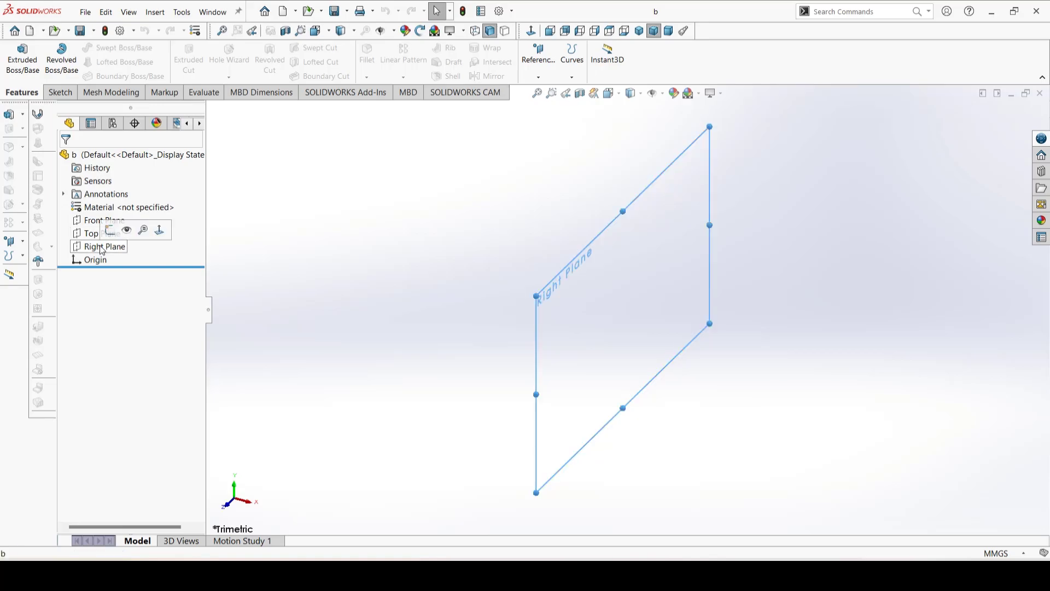
Step: Start a sketch on the Right Plane and draw a circle about 77 mm in diameter centred on the origin
{"action": "left_click", "coordinate": [105, 228]}
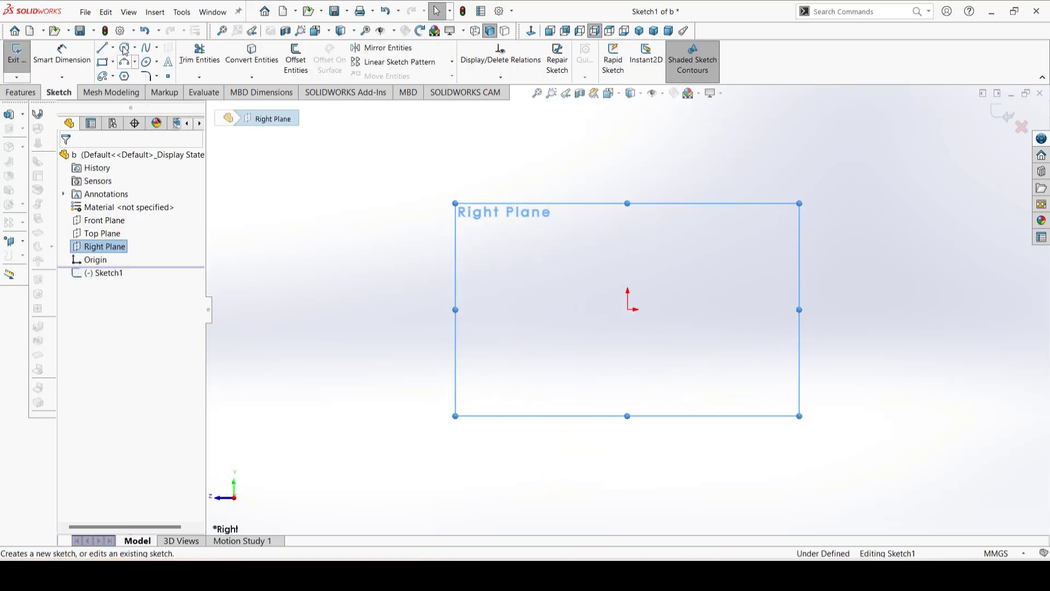
{"action": "left_click", "coordinate": [125, 47]}
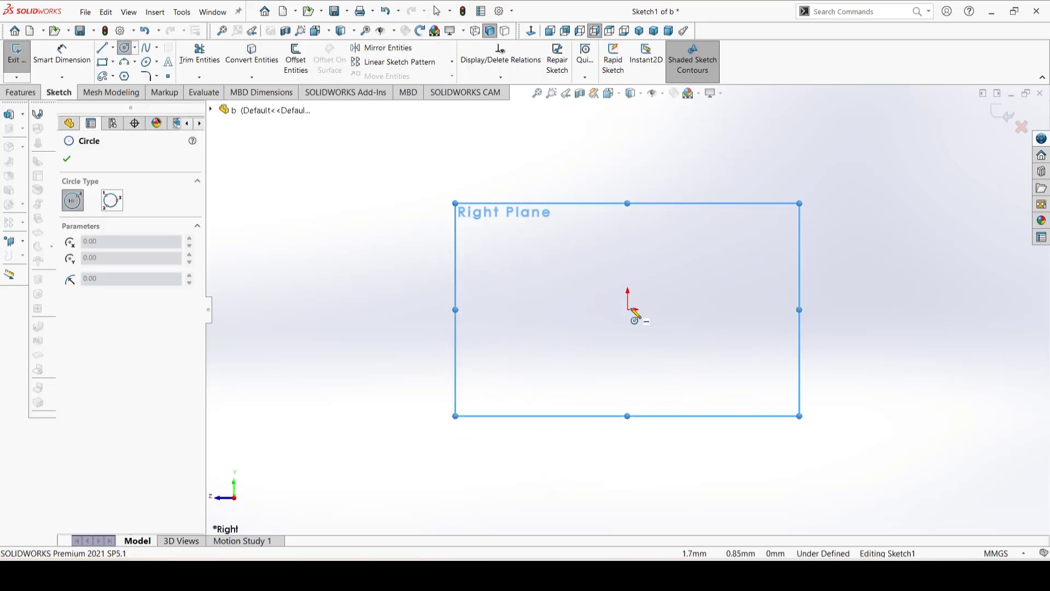
{"action": "left_click", "coordinate": [627, 309]}
{"action": "left_click", "coordinate": [675, 253]}
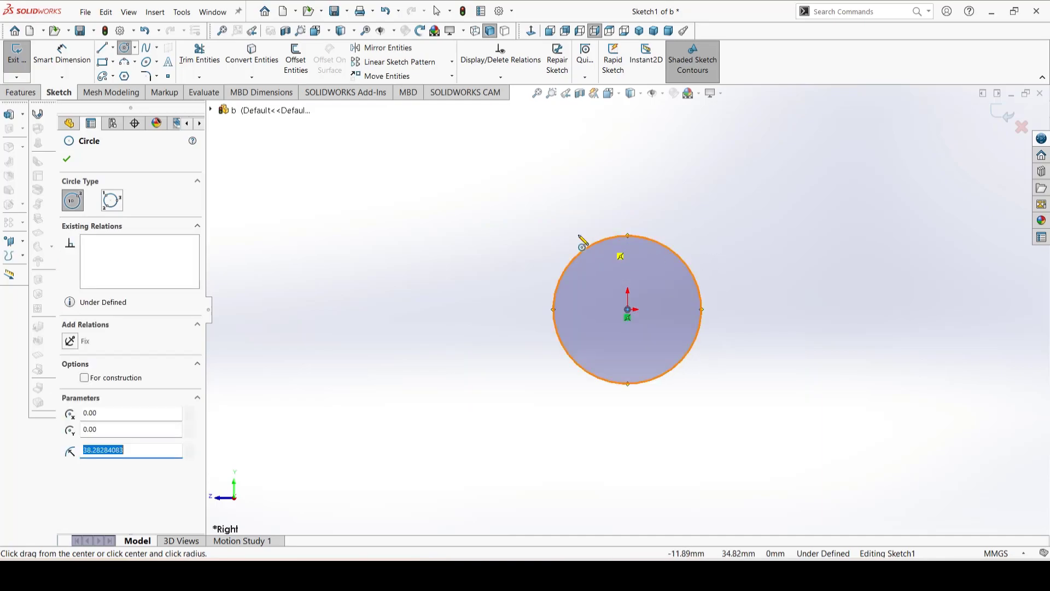
Step: Offset the circle outward by 5 mm to create a concentric outer circle
{"action": "left_click", "coordinate": [295, 58]}
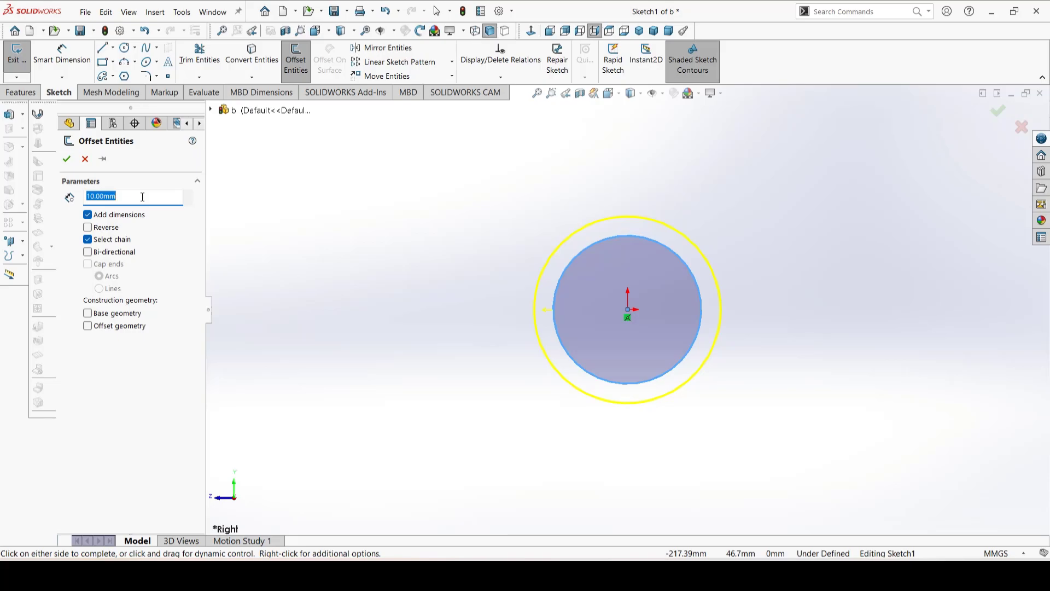
{"action": "type", "text": "5"}
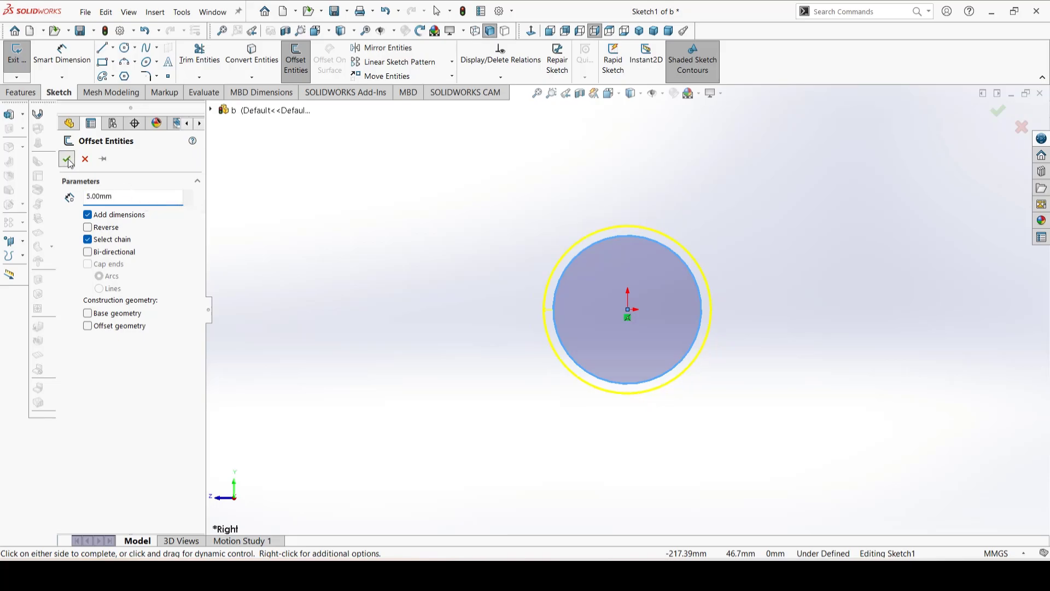
{"action": "left_click", "coordinate": [67, 159]}
Step: Dimension the inner circle's diameter as 9.53 mm
{"action": "right_click_drag", "start_coordinate": [300, 237], "coordinate": [330, 182]}
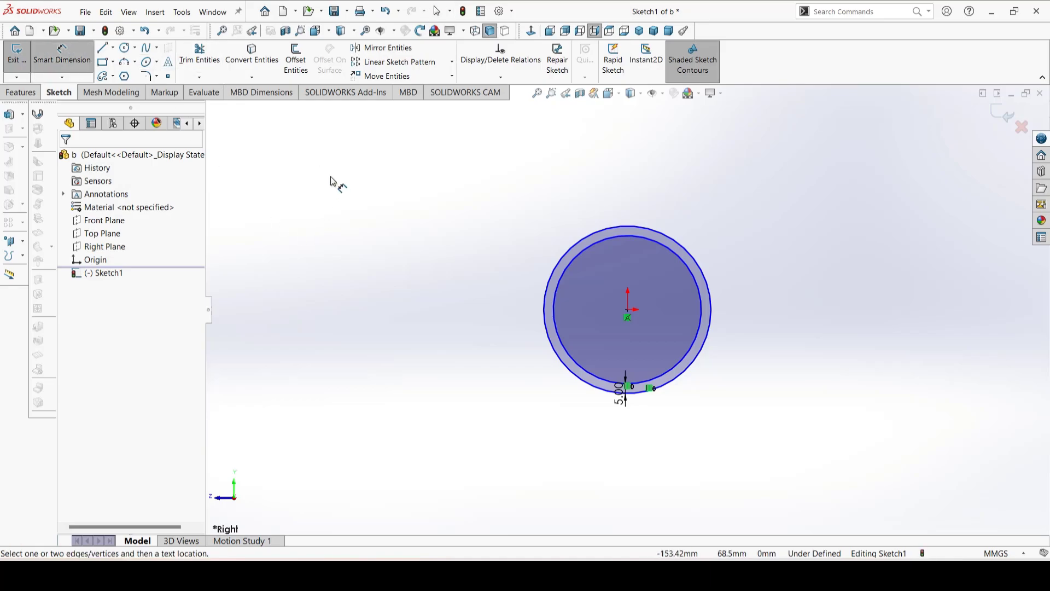
{"action": "left_click", "coordinate": [701, 321]}
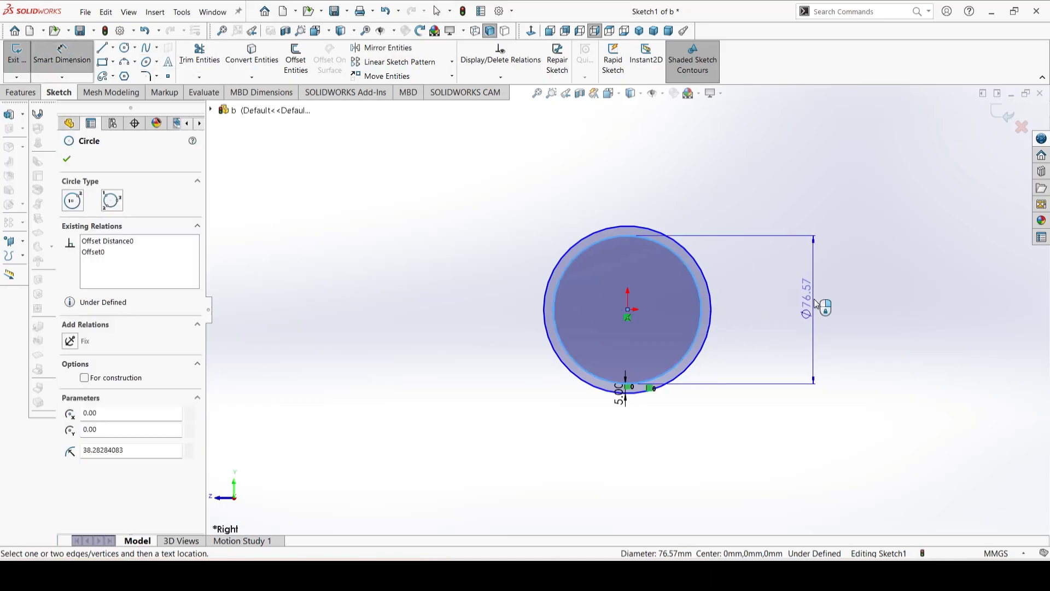
{"action": "left_click", "coordinate": [815, 305]}
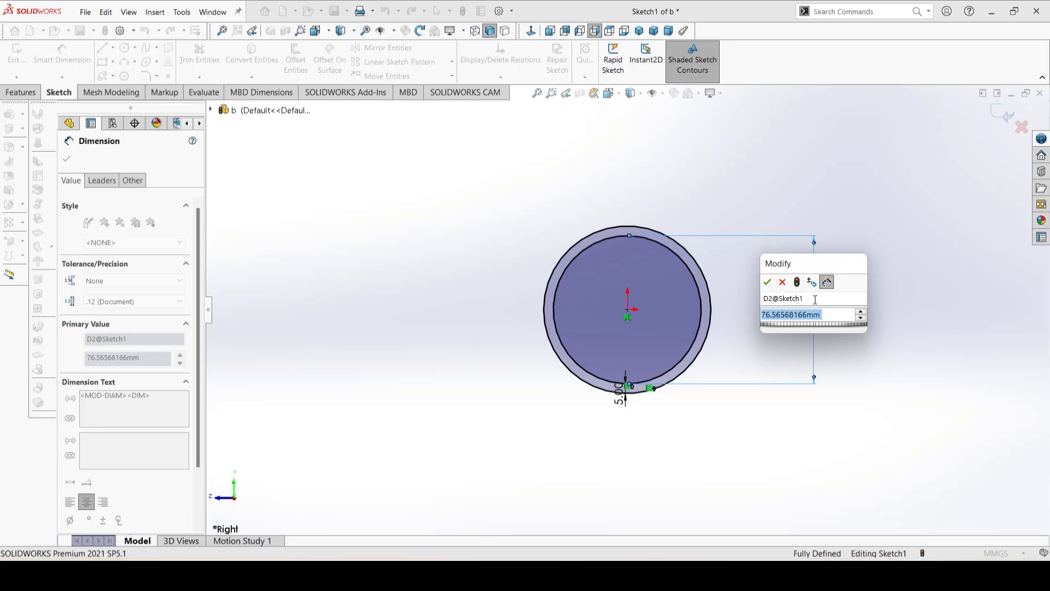
{"action": "type", "text": "9."}
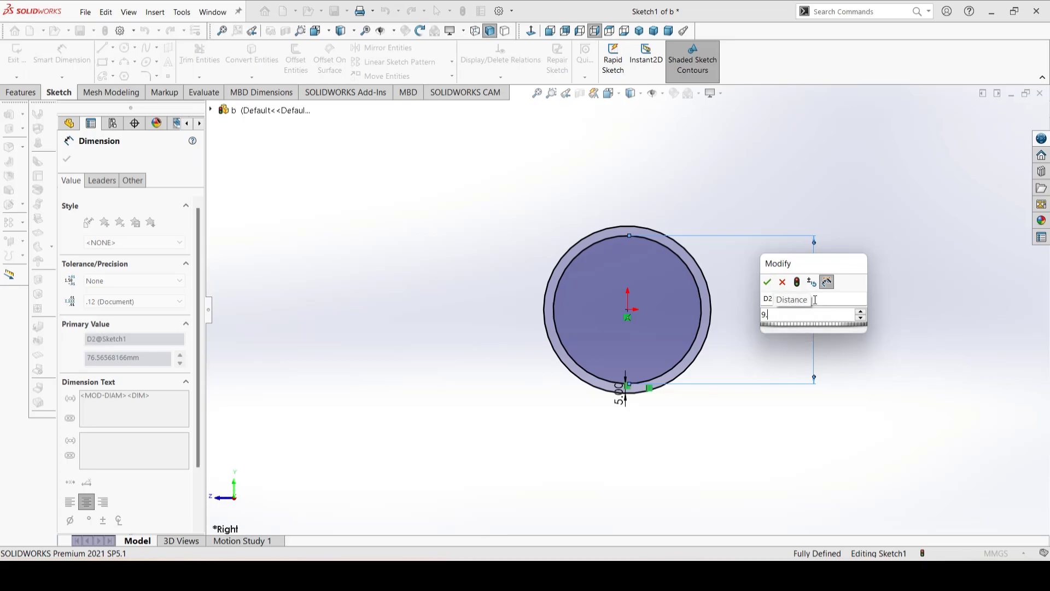
{"action": "type", "text": "53"}
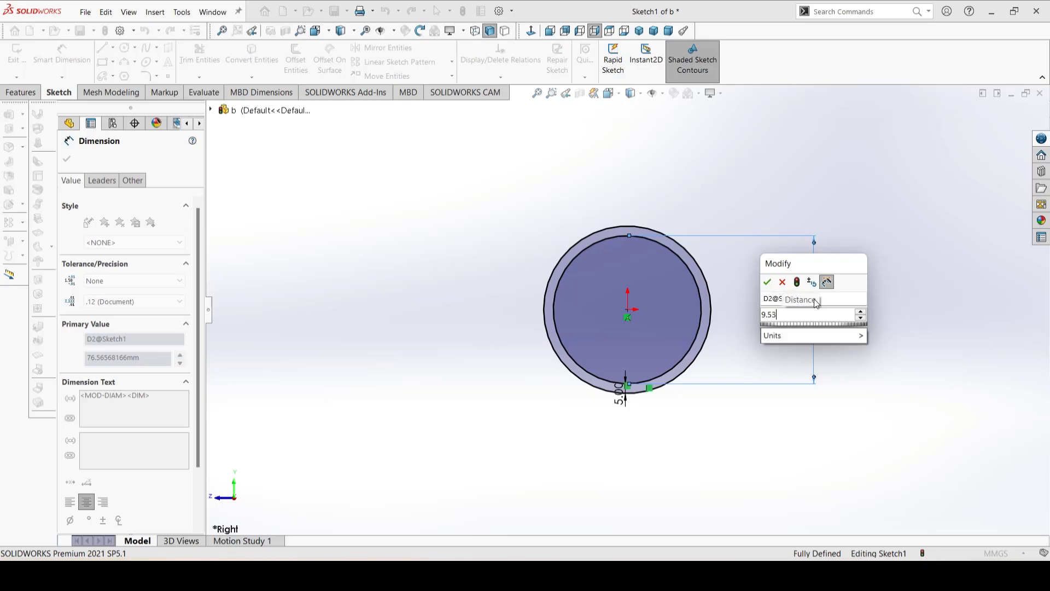
{"action": "left_click", "coordinate": [769, 282]}
Step: Sketch the left arm from the outer circle's top: a horizontal line about 33 mm, a short downward line about 6 mm, and a slope back to the circle
{"action": "scroll", "coordinate": [587, 265], "scroll_direction": "down", "scroll_amount": 3}
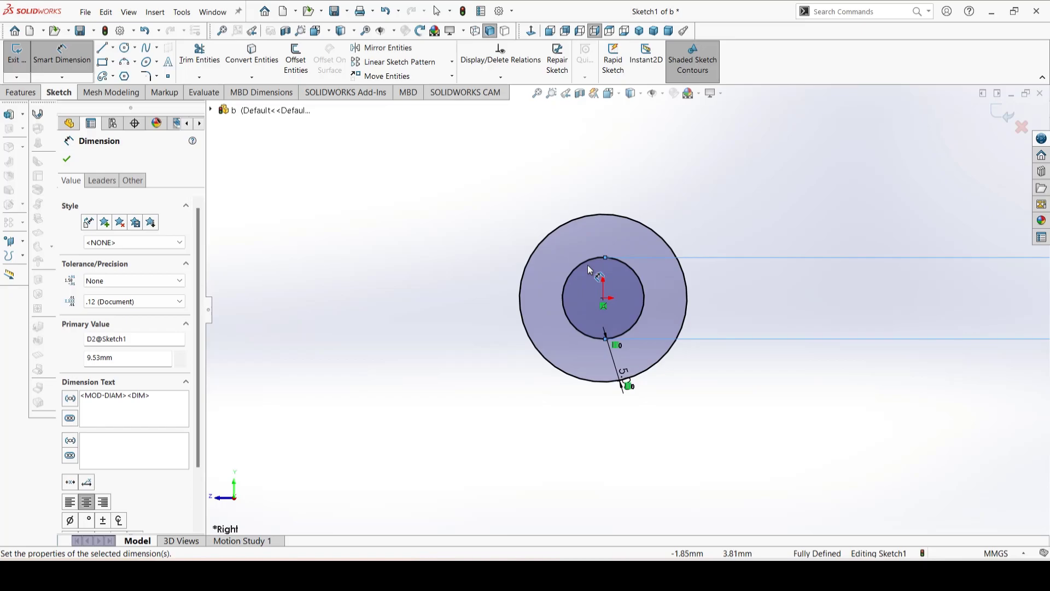
{"action": "scroll", "coordinate": [588, 265], "scroll_direction": "down", "scroll_amount": 4}
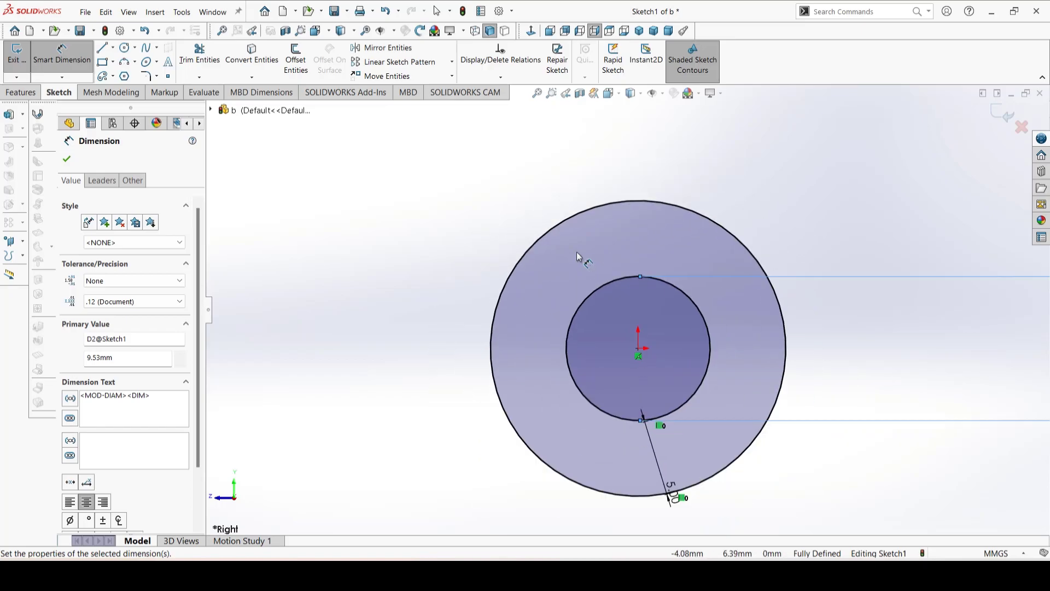
{"action": "scroll", "coordinate": [579, 257], "scroll_direction": "up", "scroll_amount": 3}
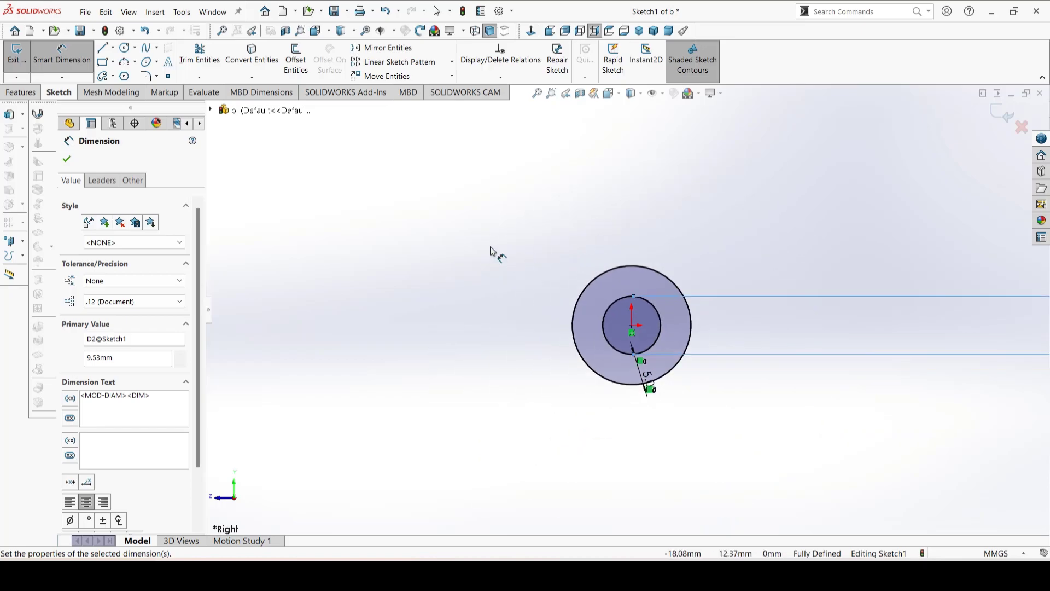
{"action": "left_click", "coordinate": [104, 52]}
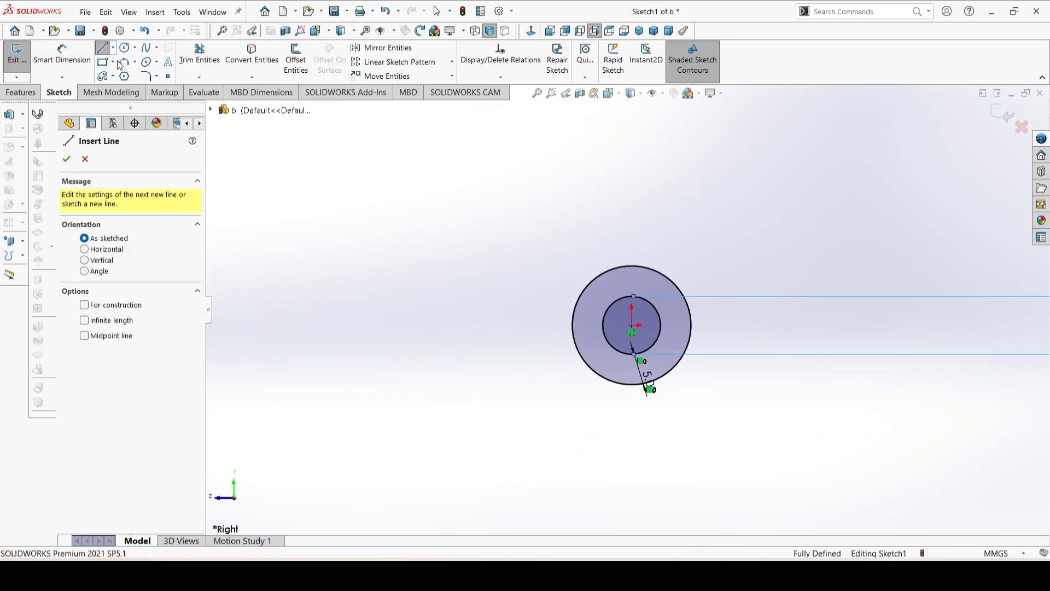
{"action": "left_click", "coordinate": [632, 266]}
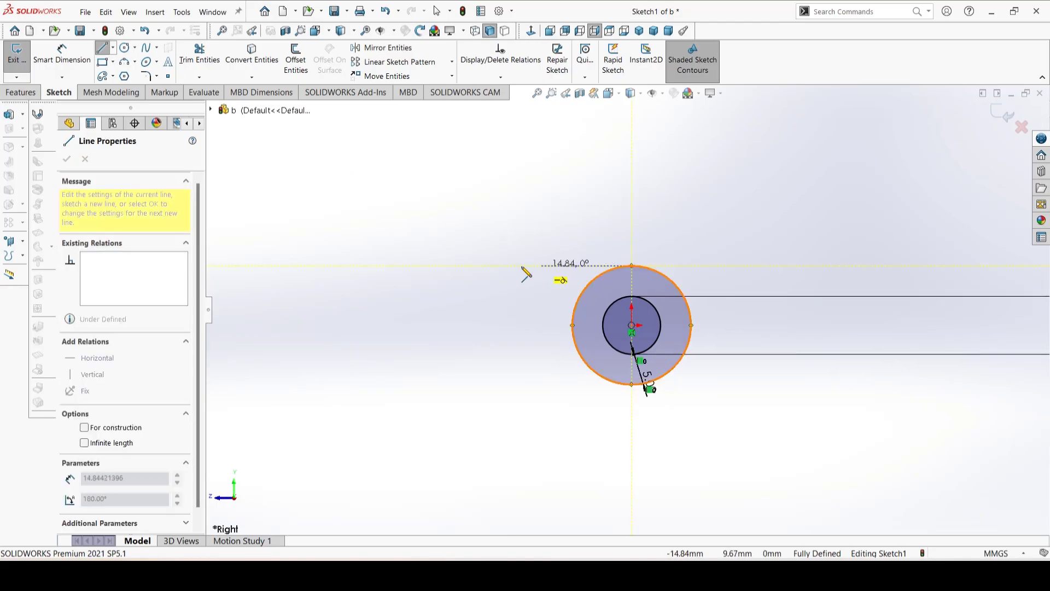
{"action": "left_click", "coordinate": [432, 266]}
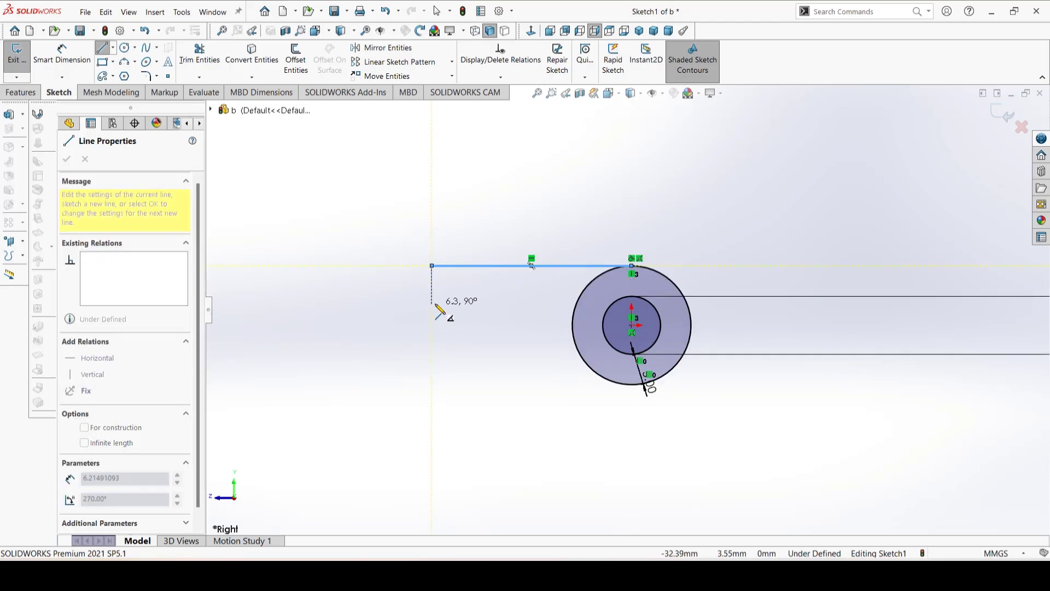
{"action": "left_click", "coordinate": [433, 302]}
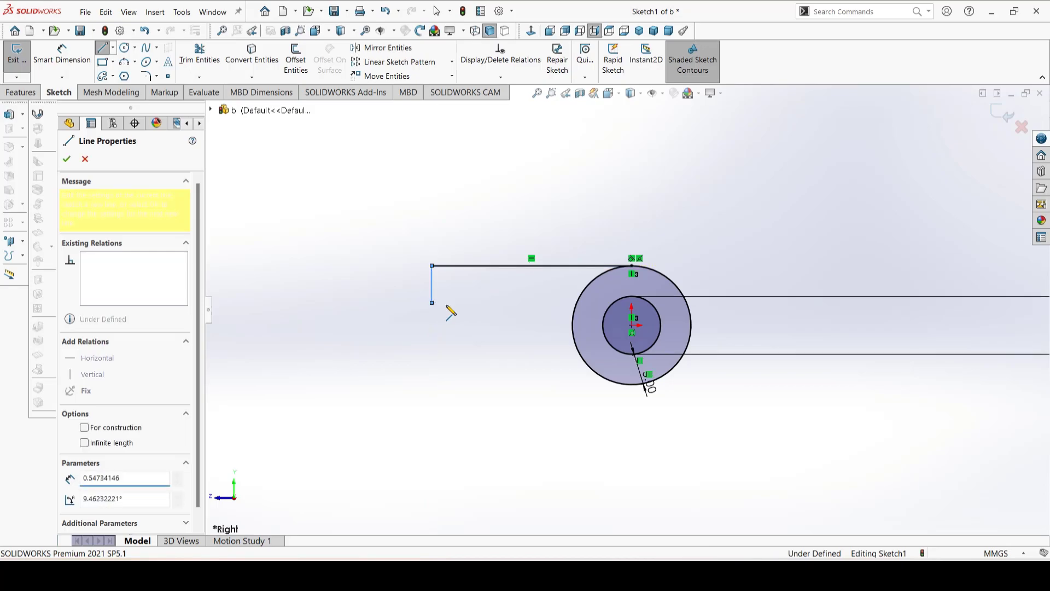
{"action": "double_click", "coordinate": [576, 347]}
{"action": "left_click", "coordinate": [576, 345]}
{"action": "key", "text": "Escape"}
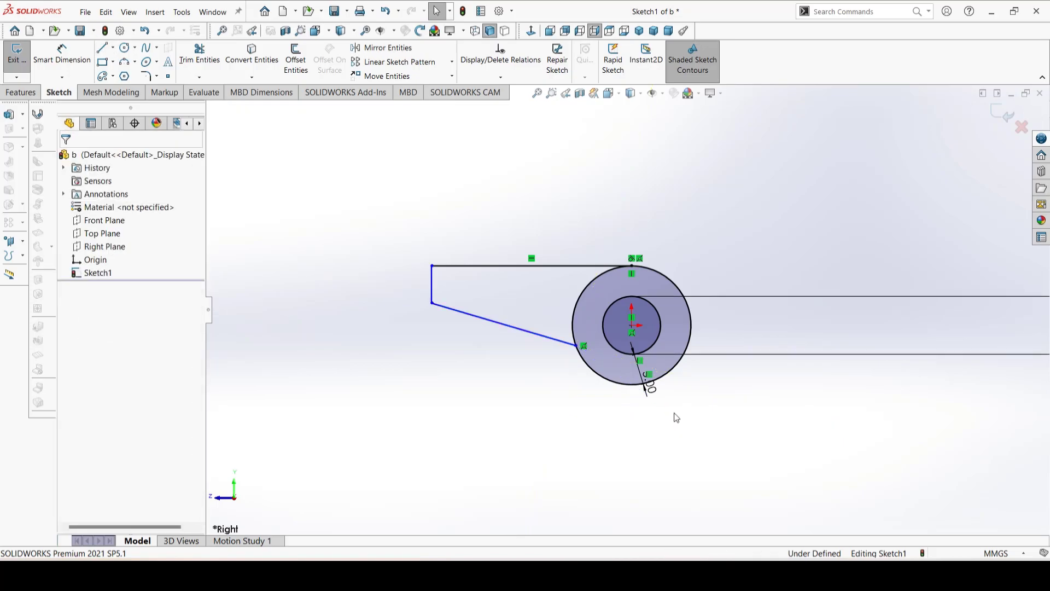
Step: Sketch the right arm from the outer circle's right quadrant: a horizontal line, a downward line about 6 mm, and a sloped line back to the circle's bottom
{"action": "left_click", "coordinate": [104, 51]}
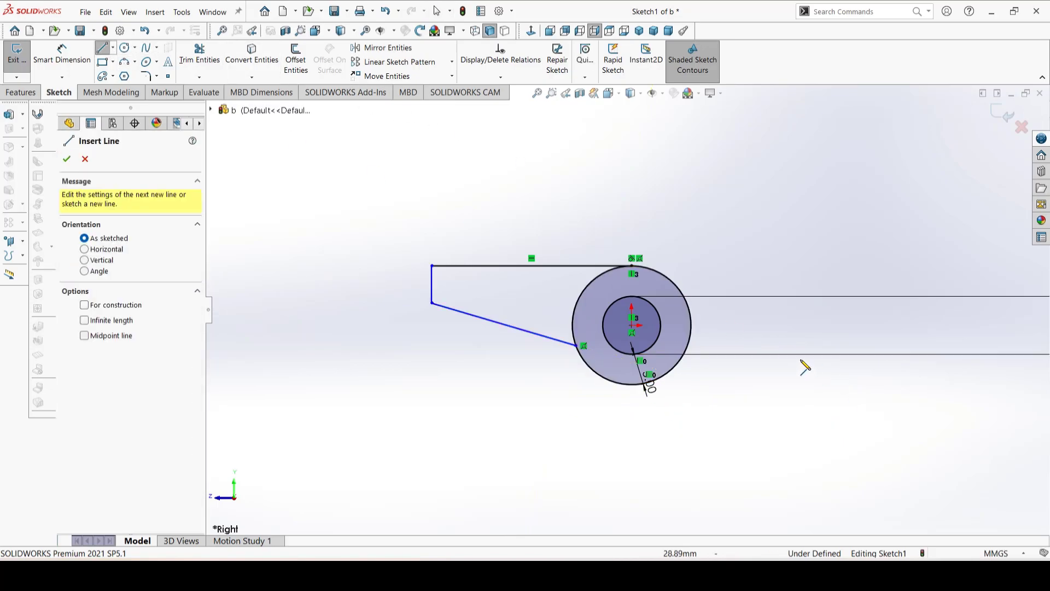
{"action": "left_click", "coordinate": [691, 325]}
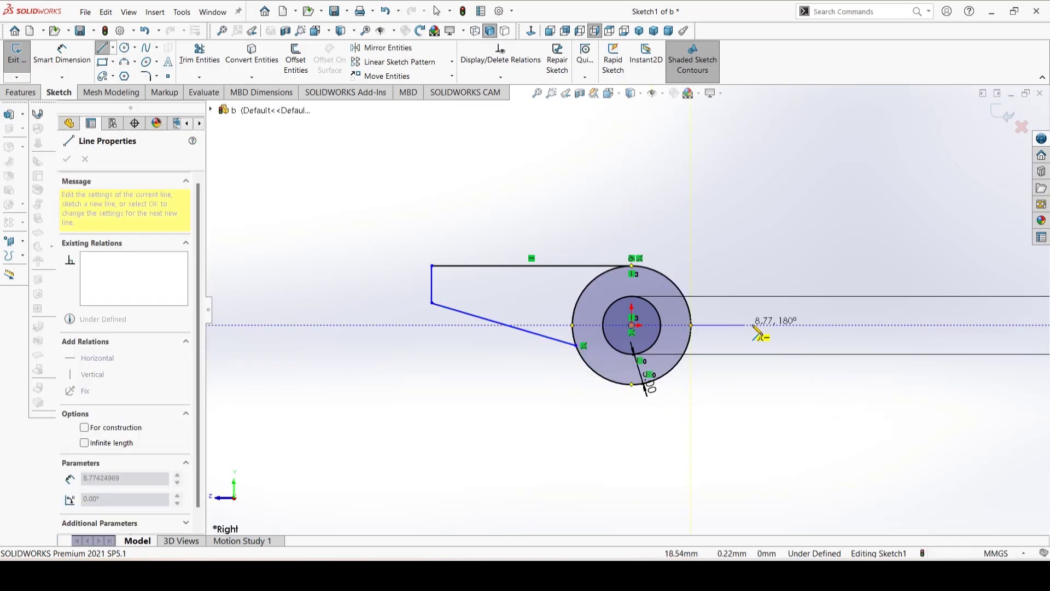
{"action": "left_click", "coordinate": [882, 325]}
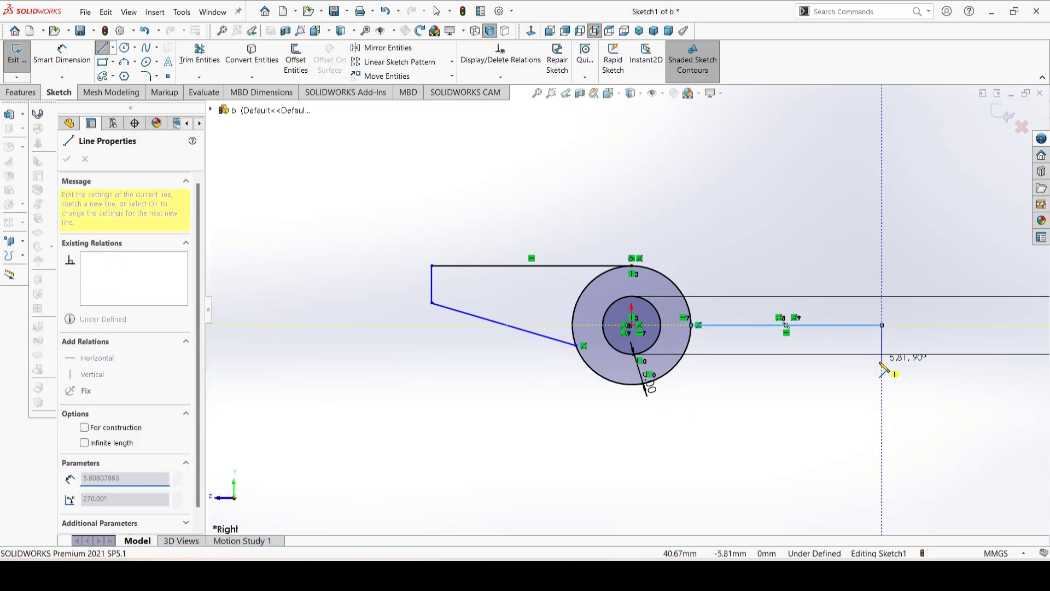
{"action": "left_click", "coordinate": [881, 364]}
{"action": "scroll", "coordinate": [676, 381], "scroll_direction": "down", "scroll_amount": 6}
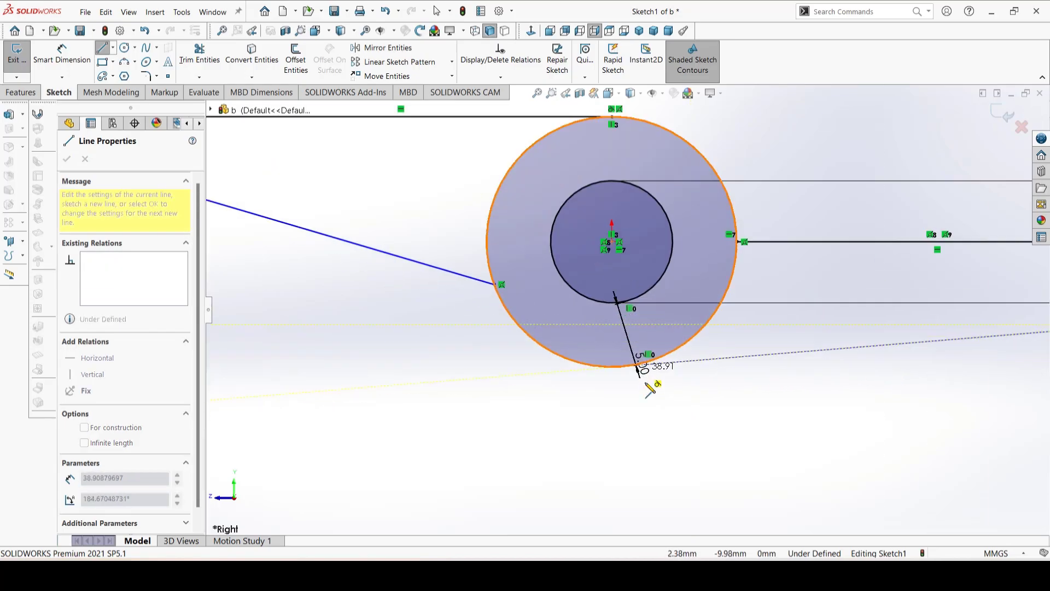
{"action": "left_click", "coordinate": [594, 329]}
{"action": "key", "text": "Escape"}
{"action": "key", "text": "Escape"}
Step: Dimension the left arm's top horizontal line as 22.23 mm
{"action": "scroll", "coordinate": [641, 344], "scroll_direction": "up", "scroll_amount": 4}
{"action": "scroll", "coordinate": [655, 286], "scroll_direction": "up", "scroll_amount": 5}
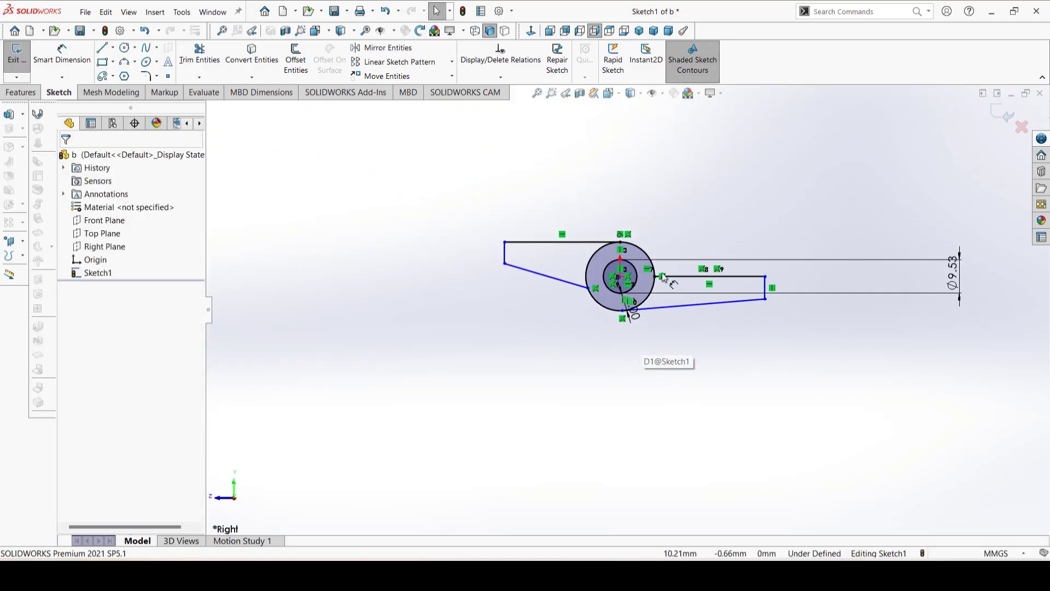
{"action": "scroll", "coordinate": [520, 229], "scroll_direction": "down", "scroll_amount": 4}
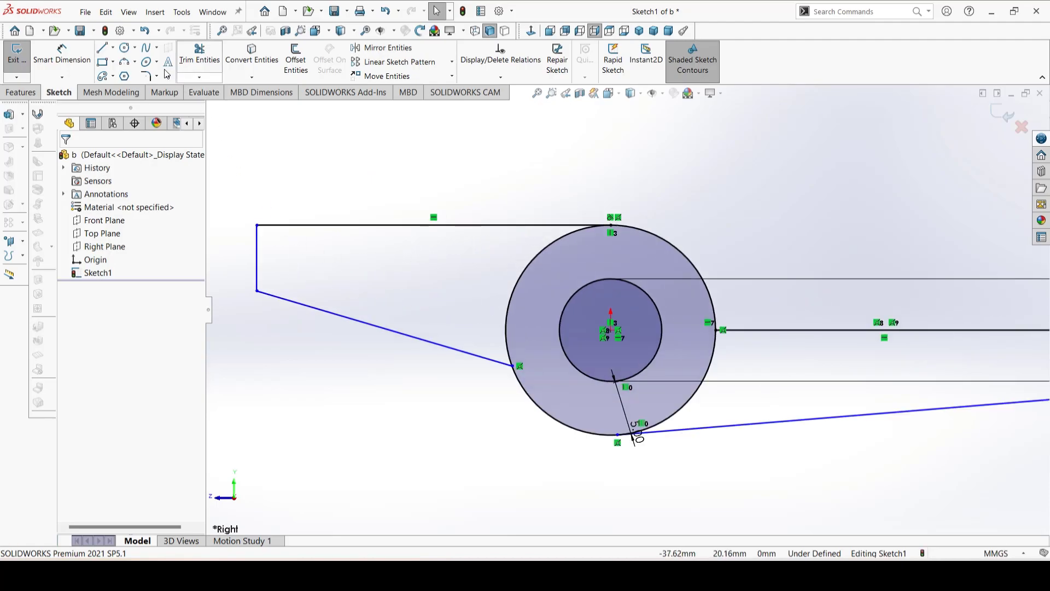
{"action": "right_click_drag", "start_coordinate": [345, 194], "coordinate": [353, 142]}
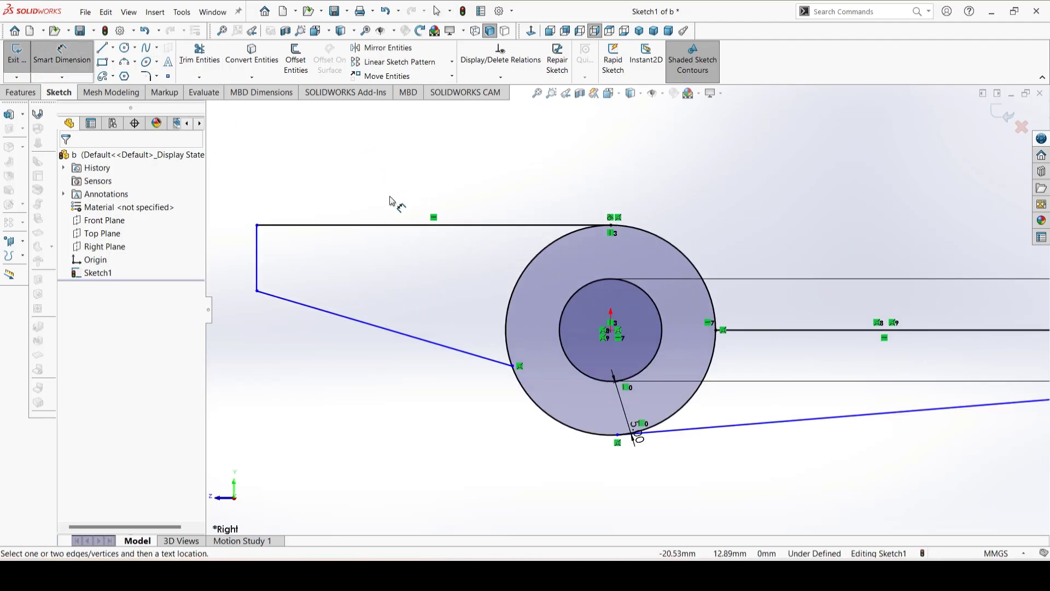
{"action": "left_click", "coordinate": [421, 226]}
{"action": "left_click", "coordinate": [418, 149]}
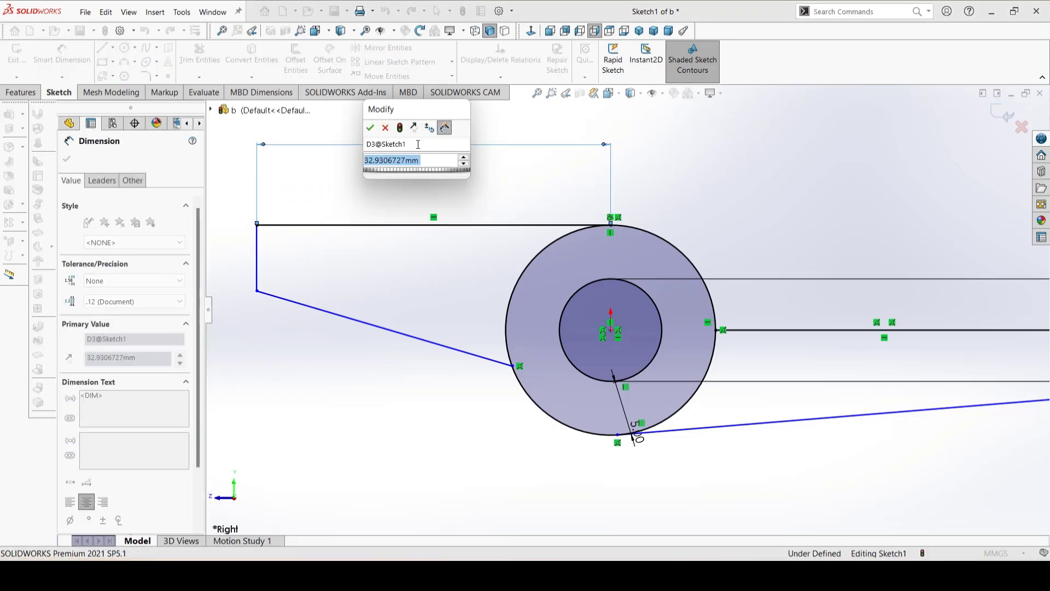
{"action": "type", "text": "22"}
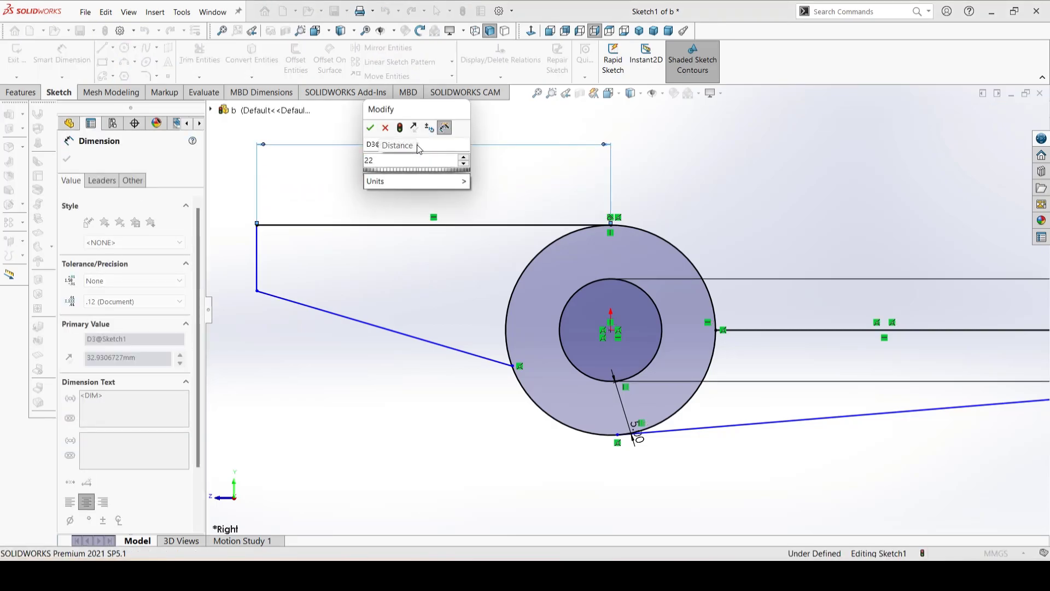
{"action": "type", "text": ".23"}
{"action": "left_click", "coordinate": [370, 128]}
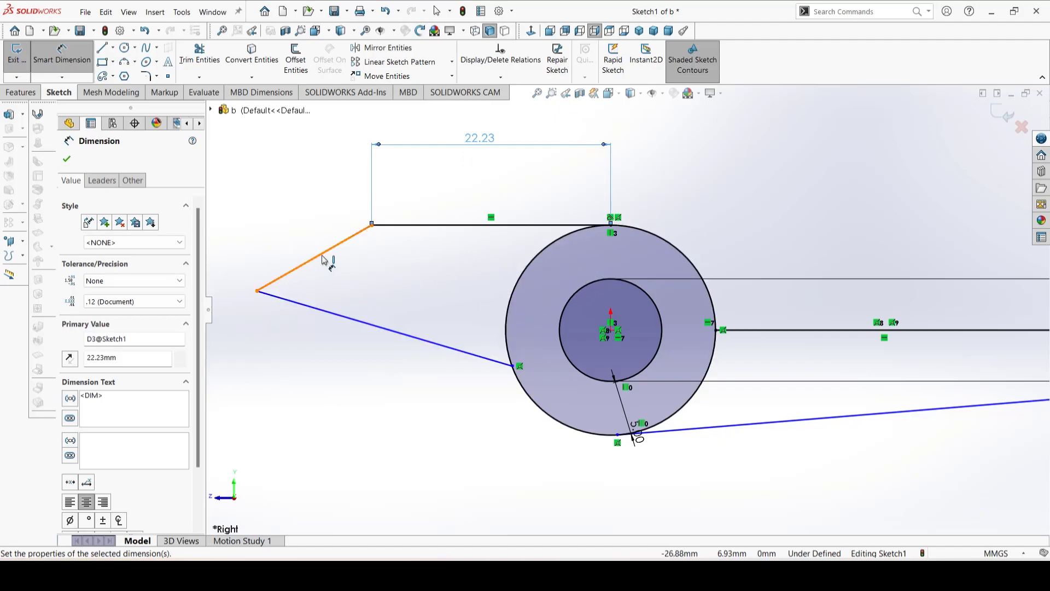
Step: Move the left arm's lower corner directly beneath its upper corner and add a Vertical relation to the end line
{"action": "key", "text": "Escape"}
{"action": "key", "text": "Escape"}
{"action": "left_click_drag", "start_coordinate": [257, 291], "coordinate": [379, 320]}
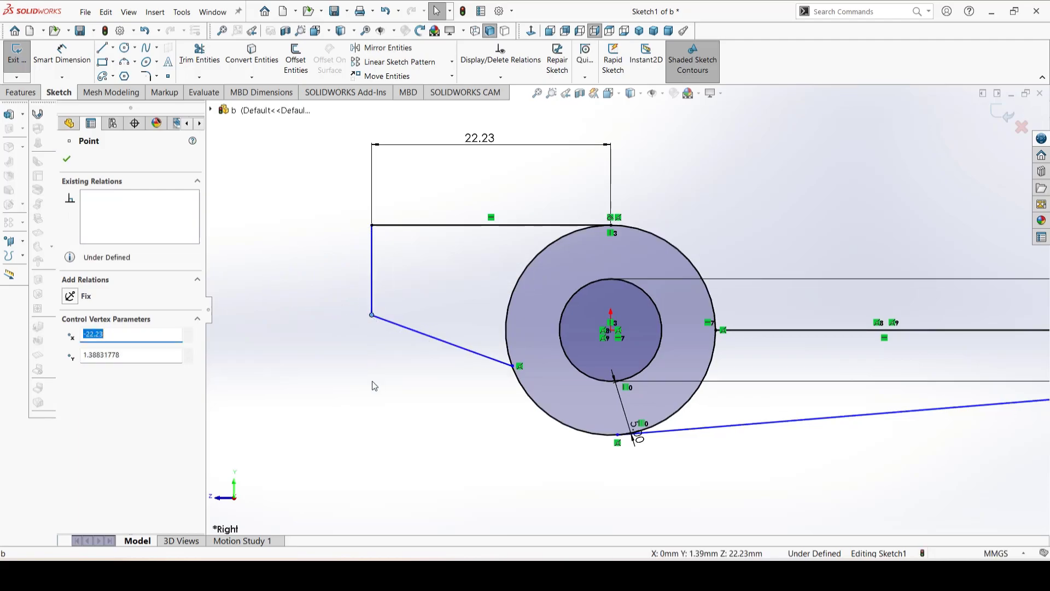
{"action": "left_click", "coordinate": [374, 386]}
{"action": "left_click", "coordinate": [372, 257]}
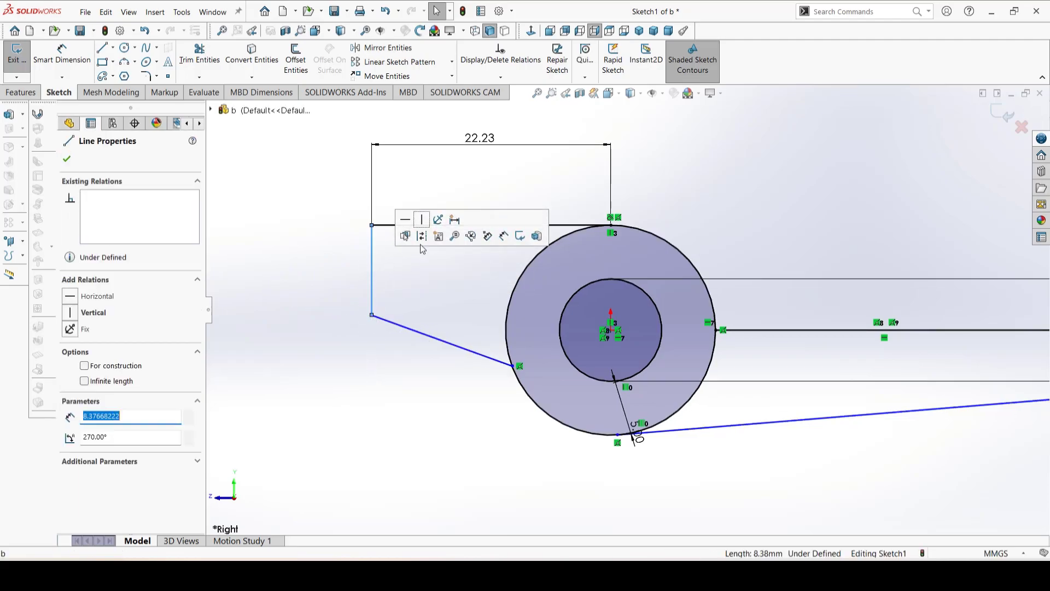
{"action": "left_click", "coordinate": [421, 221]}
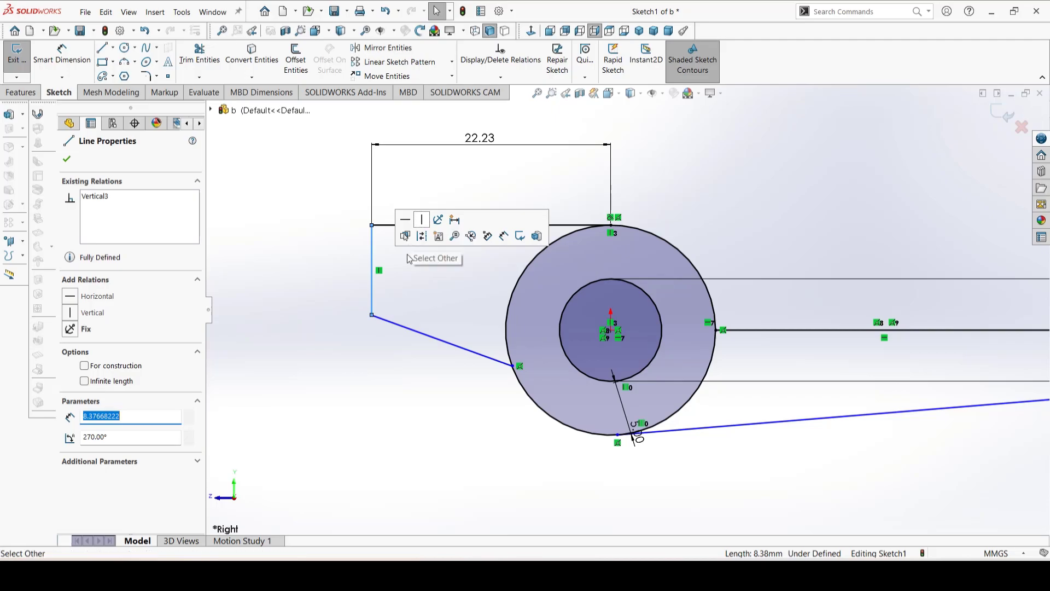
{"action": "left_click", "coordinate": [395, 418]}
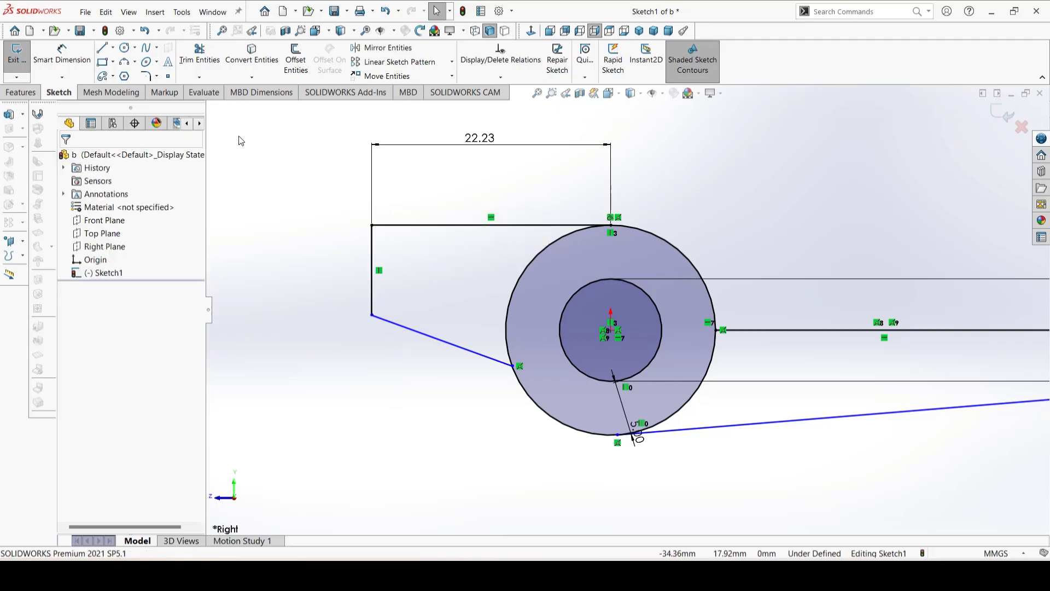
Step: Dimension the left arm's vertical end line as 5 mm
{"action": "right_click_drag", "start_coordinate": [329, 237], "coordinate": [332, 168]}
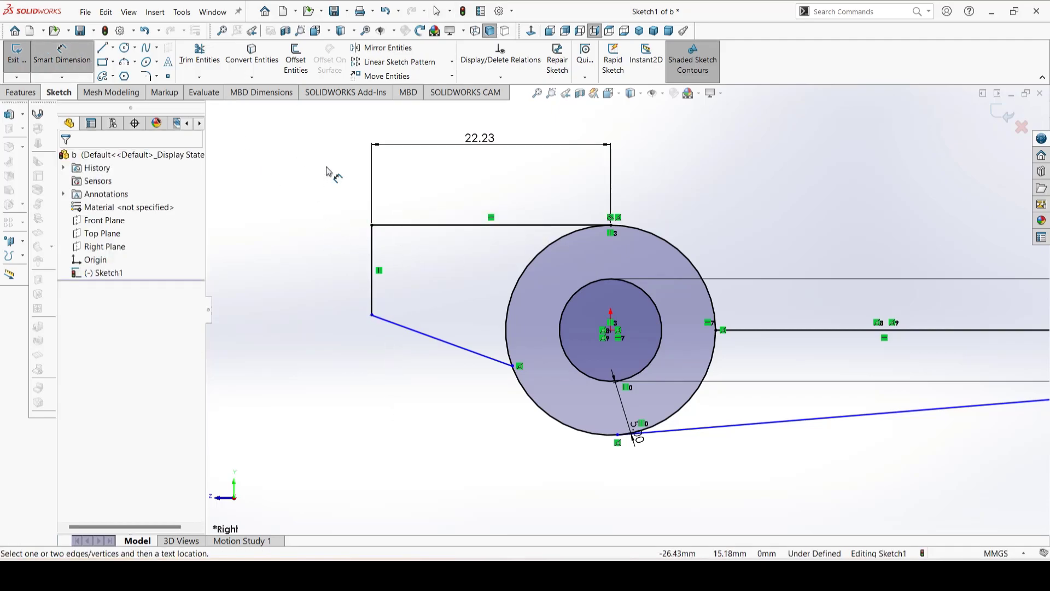
{"action": "left_click", "coordinate": [372, 249]}
{"action": "left_click", "coordinate": [311, 268]}
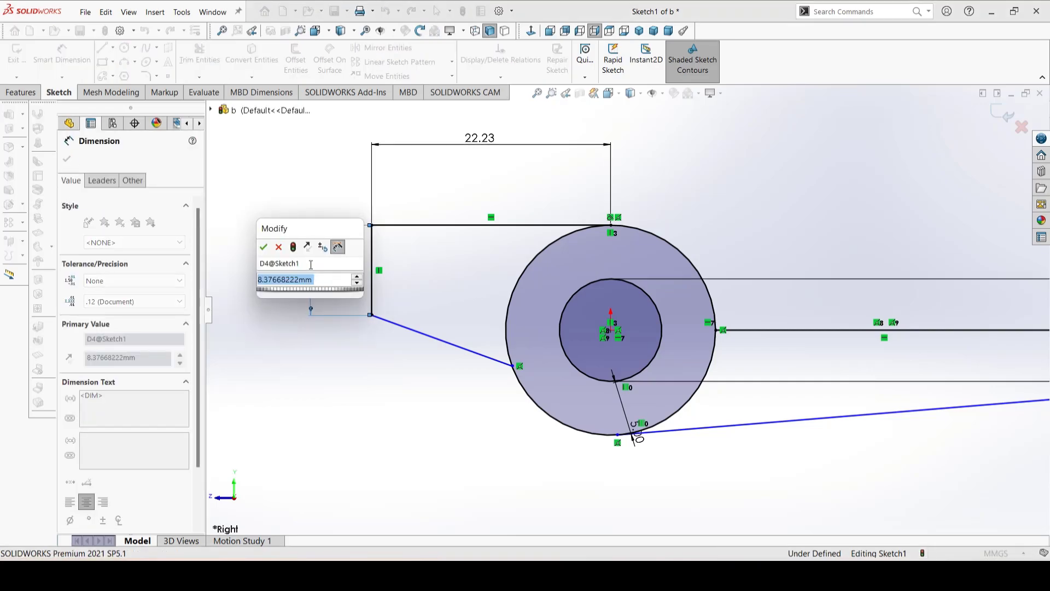
{"action": "key", "text": "Return"}
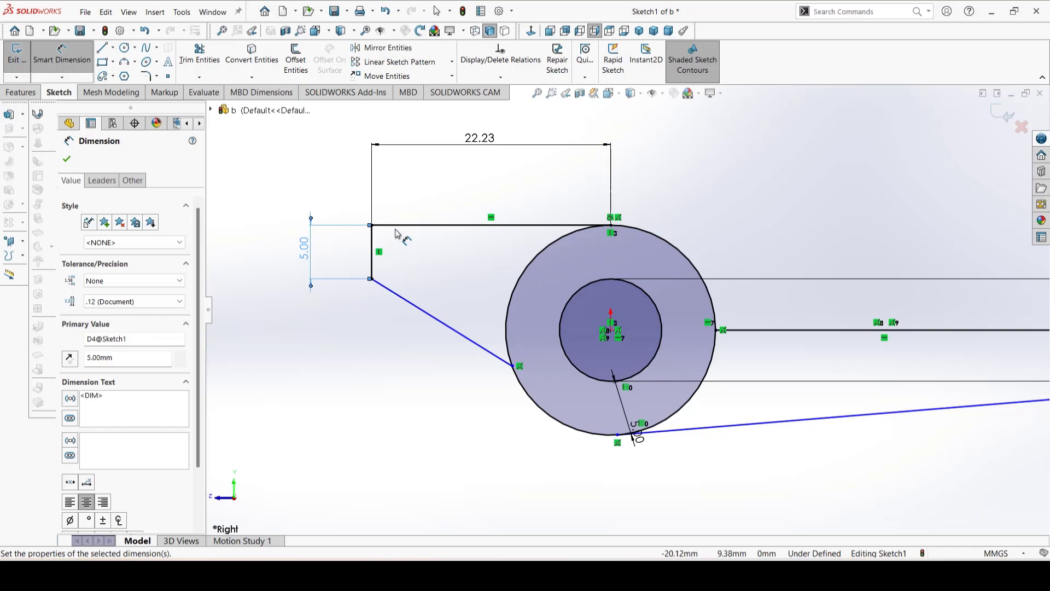
Step: Dimension the angle between the left arm's top horizontal line and its sloped line as 25°
{"action": "left_click", "coordinate": [396, 226]}
{"action": "left_click", "coordinate": [387, 290]}
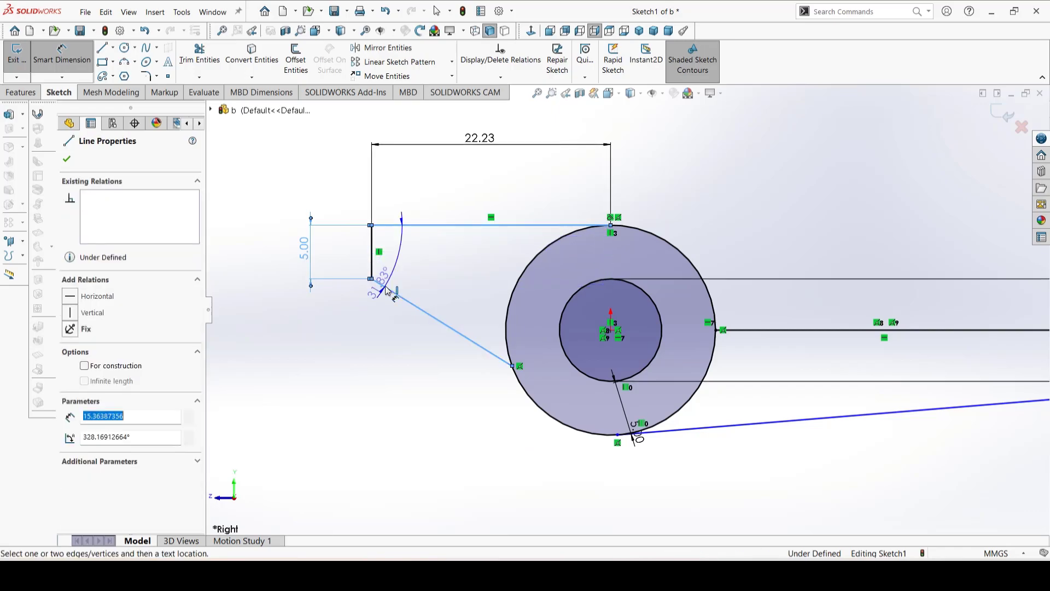
{"action": "left_click", "coordinate": [426, 290]}
{"action": "type", "text": "25"}
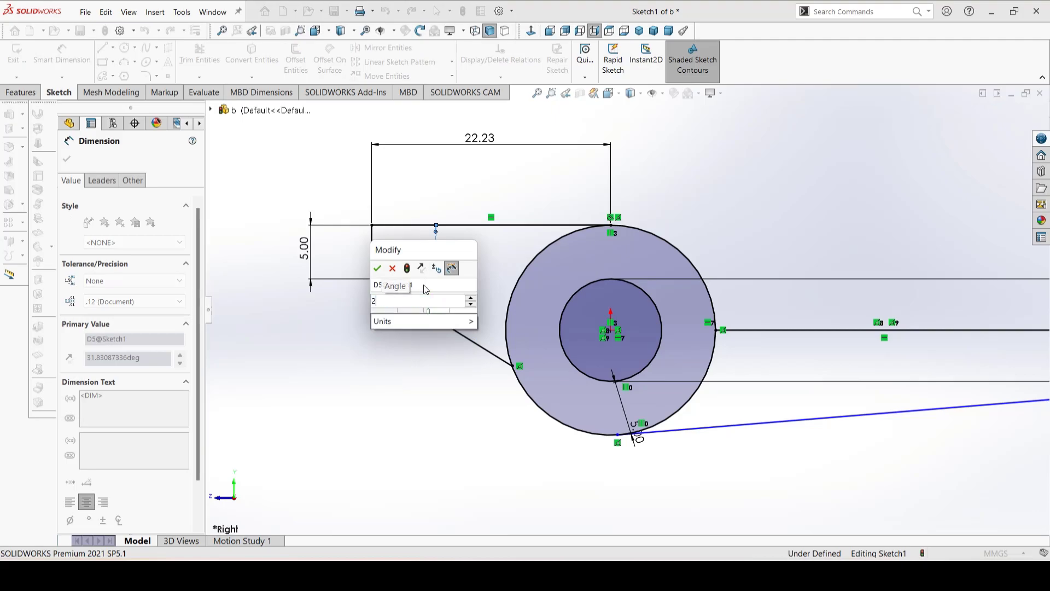
{"action": "left_click", "coordinate": [377, 269]}
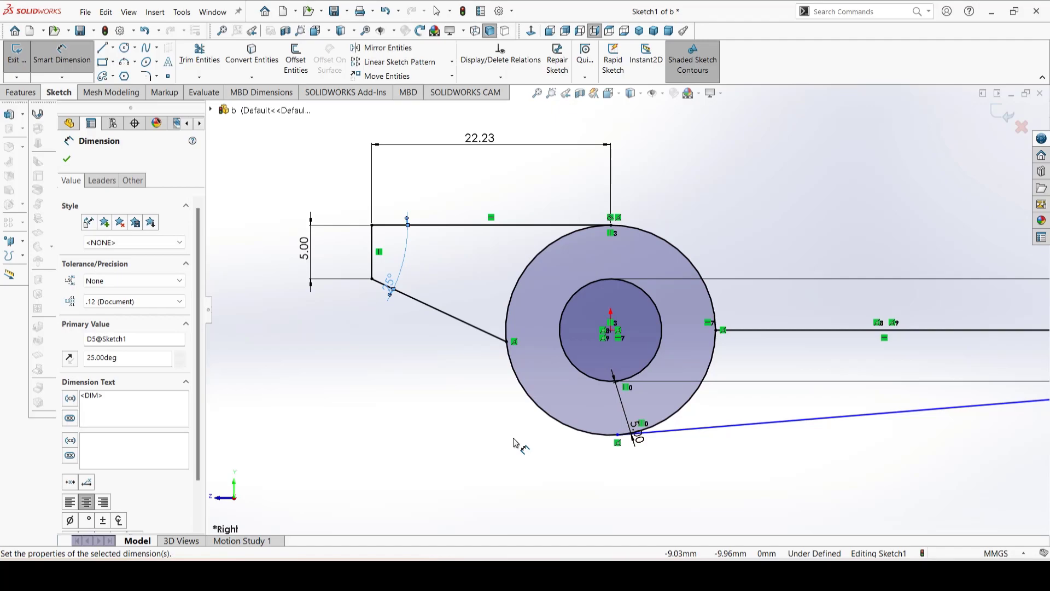
Step: Dimension the distance from the circle centre to the right arm's upper outer corner as 28.58 mm
{"action": "scroll", "coordinate": [832, 399], "scroll_direction": "up", "scroll_amount": 3}
{"action": "scroll", "coordinate": [797, 346], "scroll_direction": "down", "scroll_amount": 5}
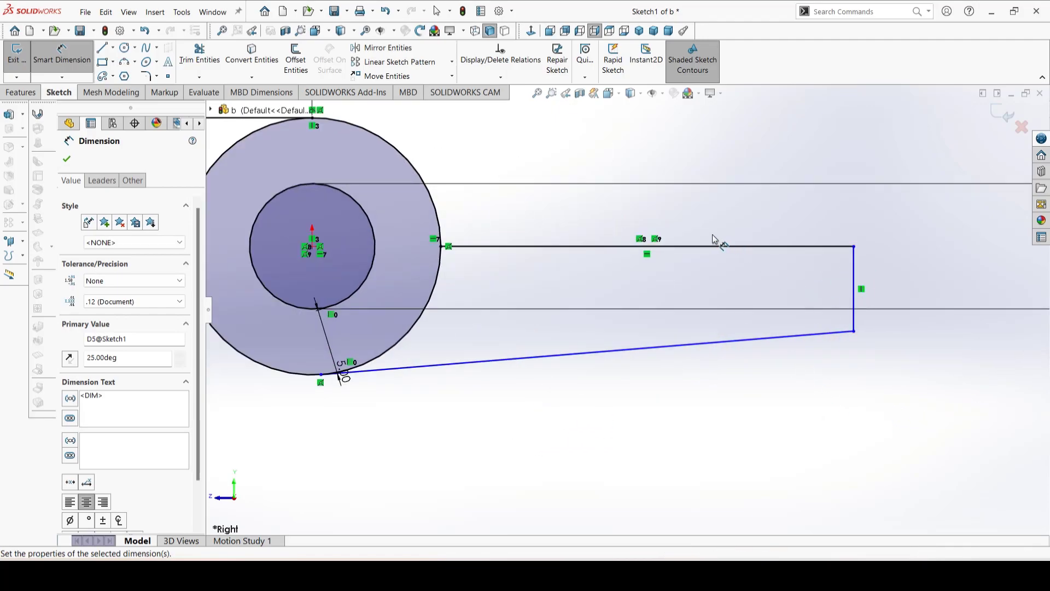
{"action": "left_click", "coordinate": [606, 250]}
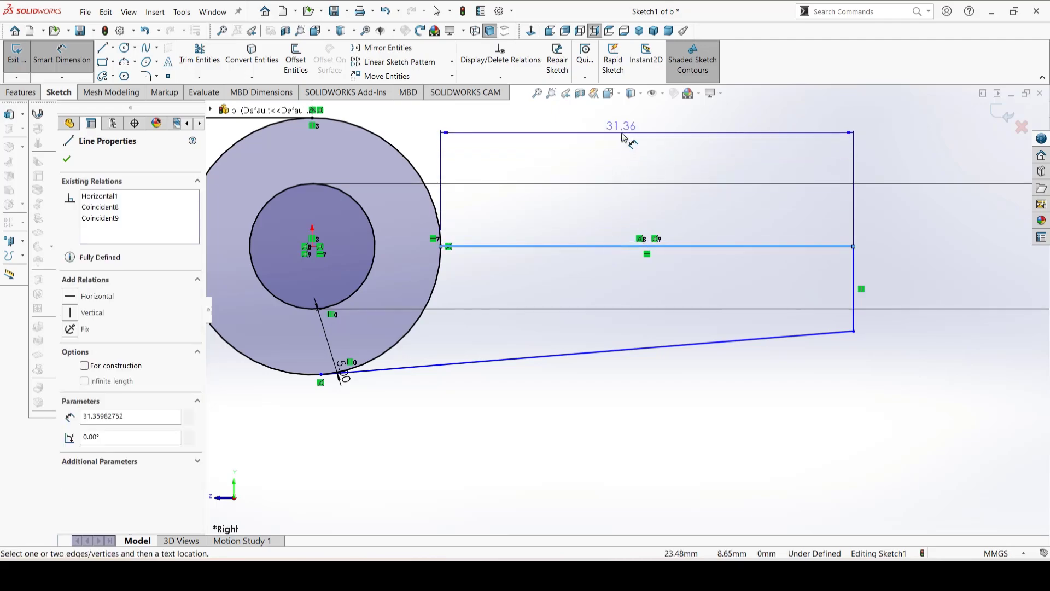
{"action": "key", "text": "Escape"}
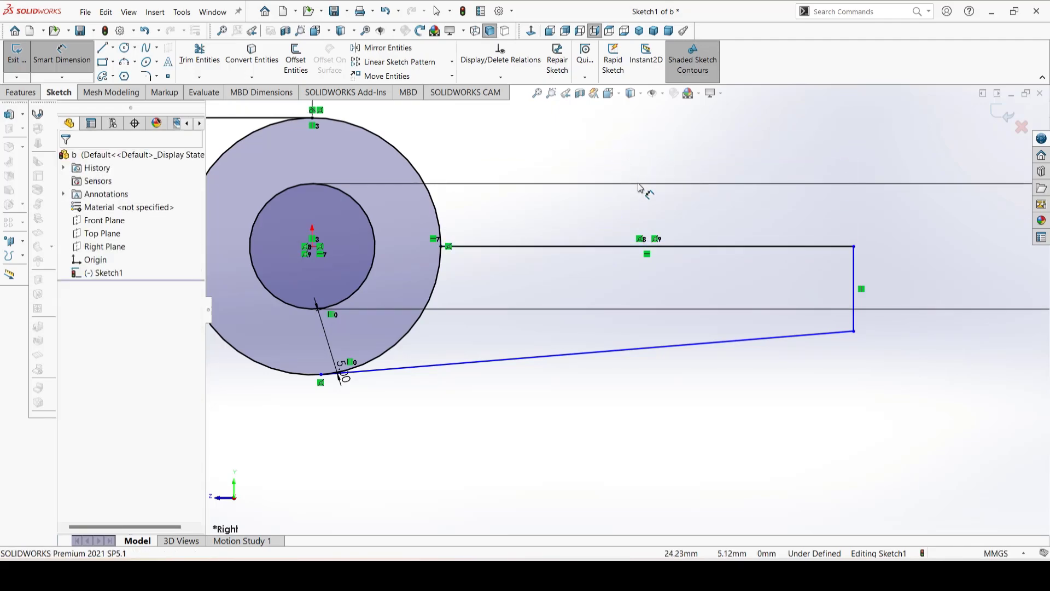
{"action": "left_click", "coordinate": [854, 247]}
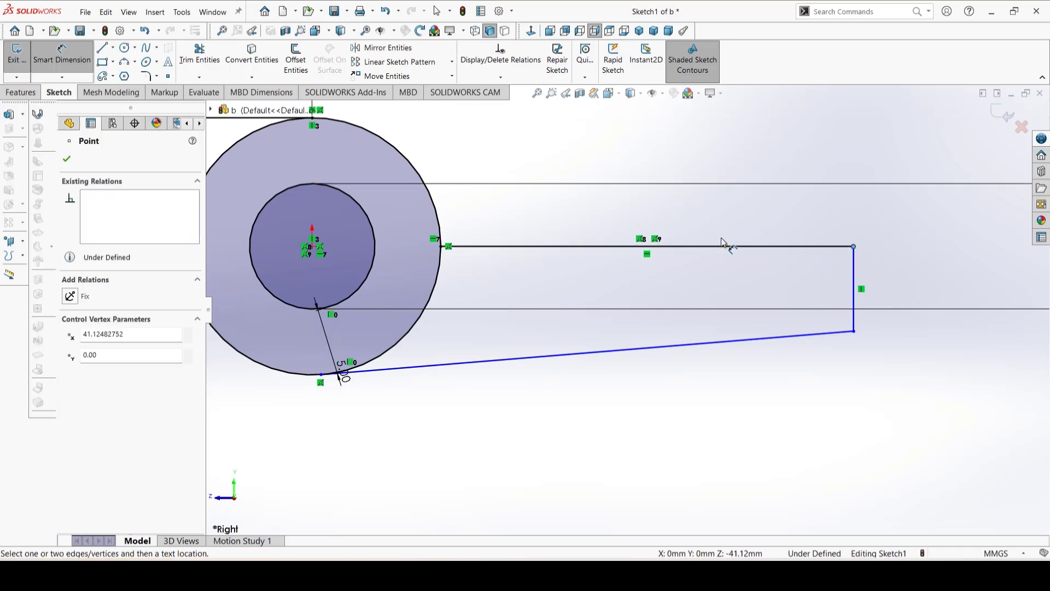
{"action": "left_click", "coordinate": [312, 247]}
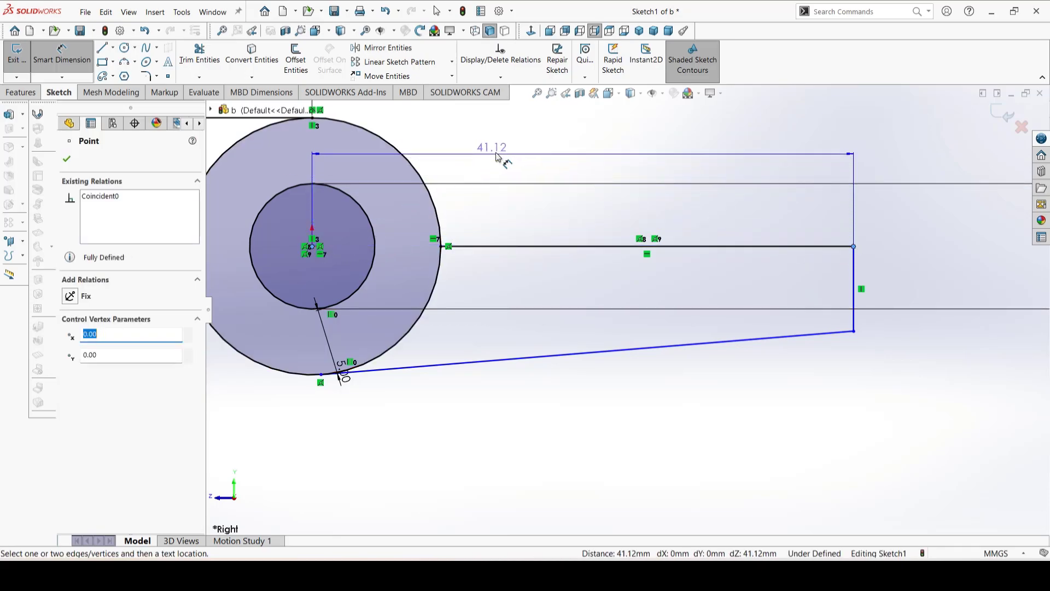
{"action": "left_click", "coordinate": [552, 121]}
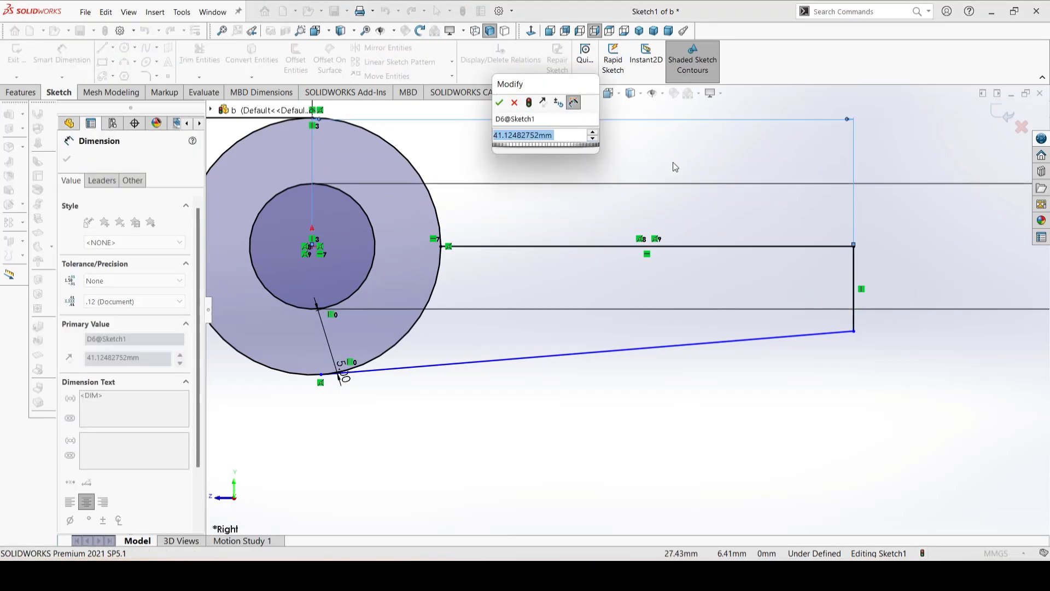
{"action": "type", "text": "2"}
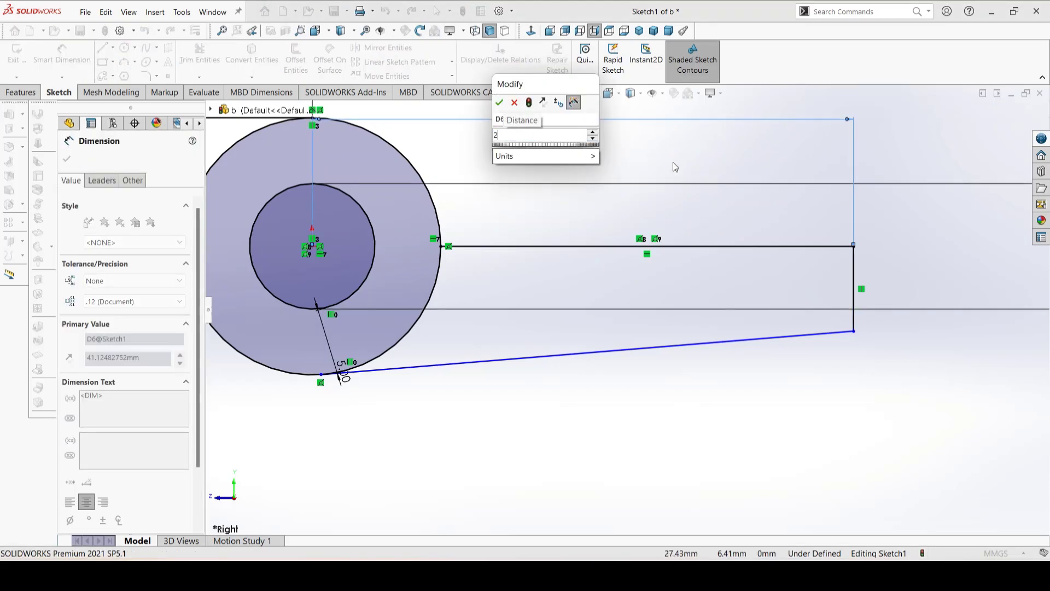
{"action": "type", "text": "8."}
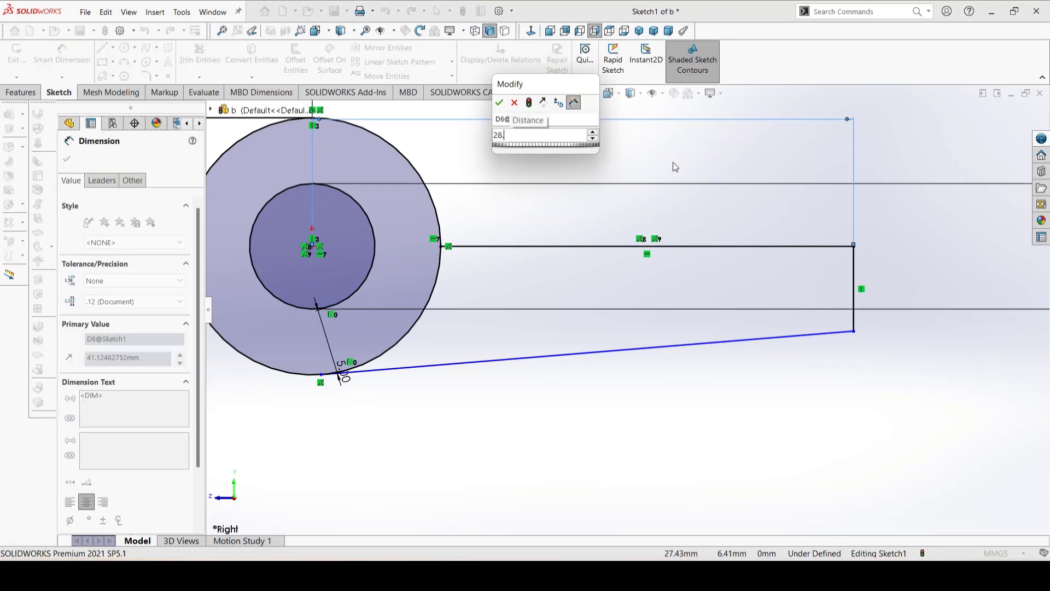
{"action": "type", "text": "58"}
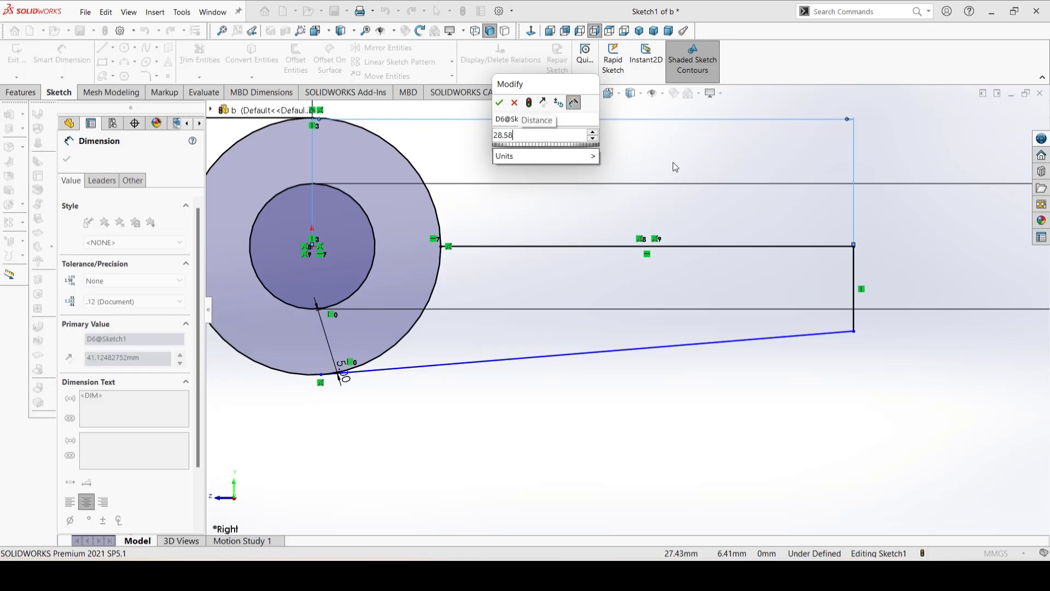
{"action": "key", "text": "Return"}
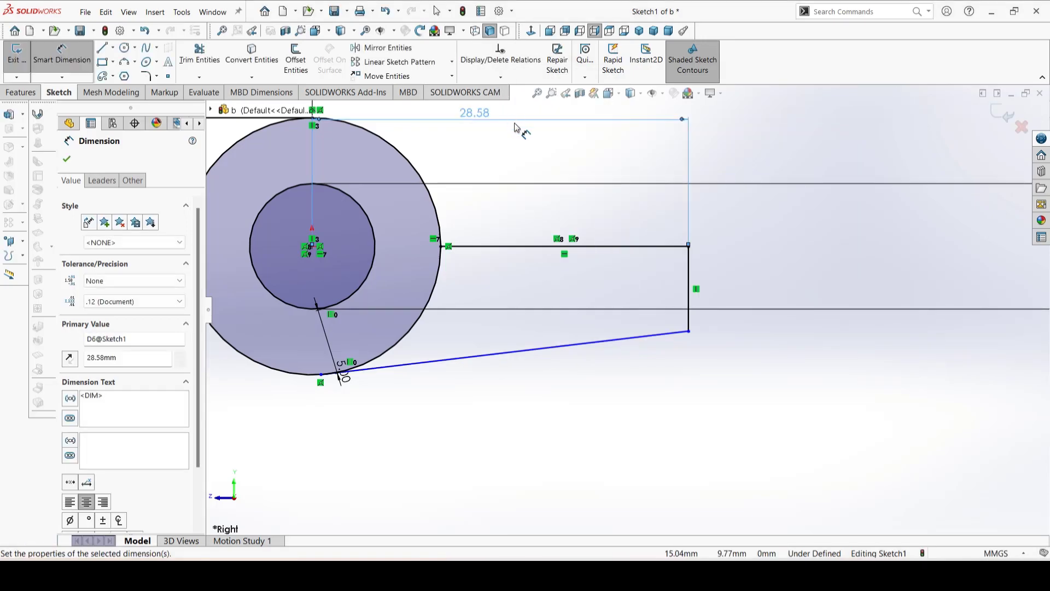
Step: Dimension the right arm's vertical end line as 5 mm
{"action": "scroll", "coordinate": [624, 311], "scroll_direction": "up", "scroll_amount": 1}
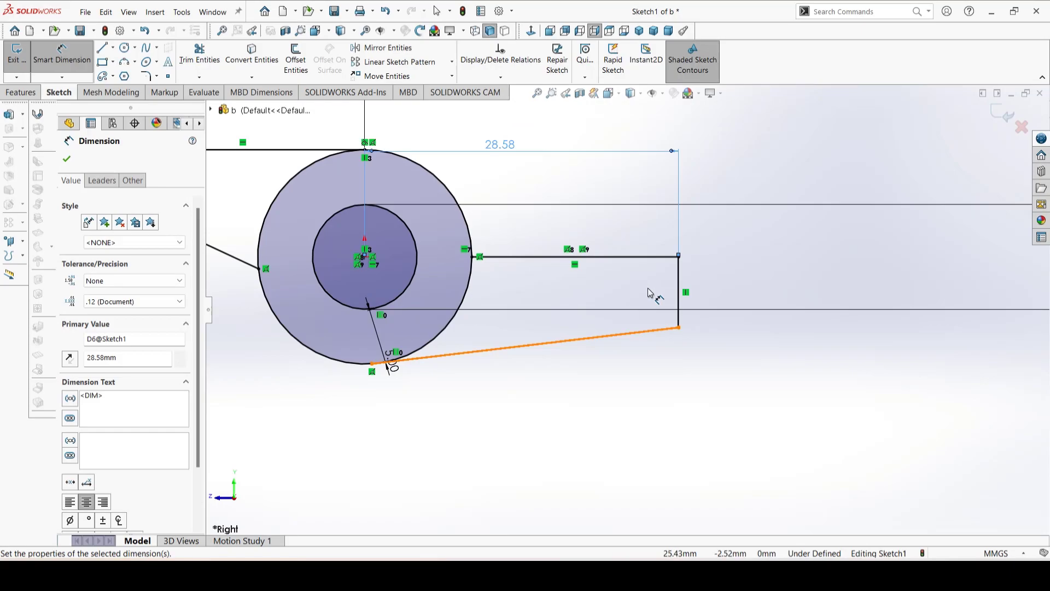
{"action": "left_click", "coordinate": [680, 299]}
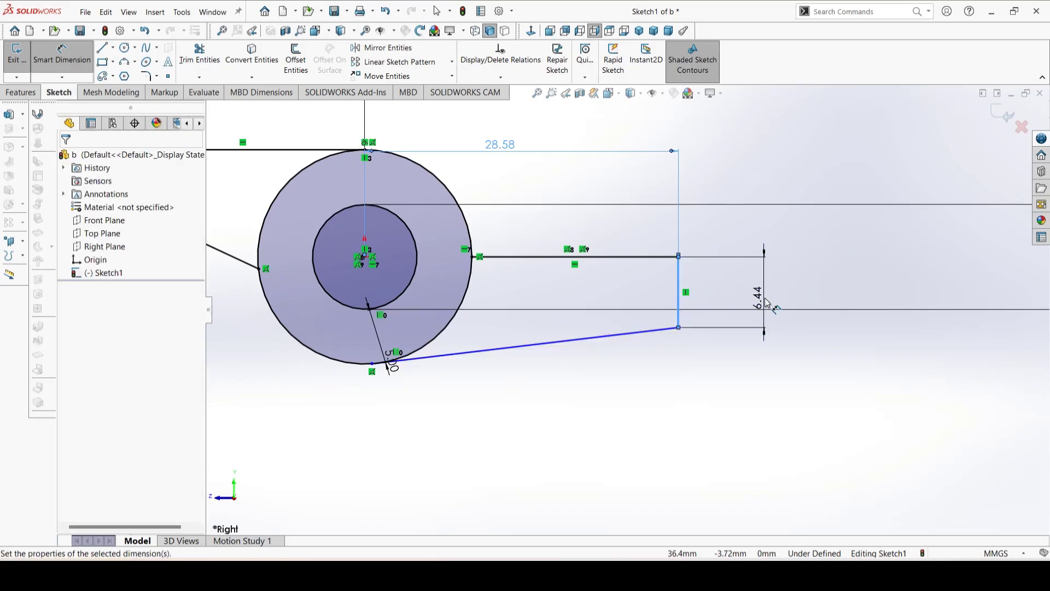
{"action": "left_click", "coordinate": [765, 298]}
{"action": "type", "text": "5"}
{"action": "key", "text": "Return"}
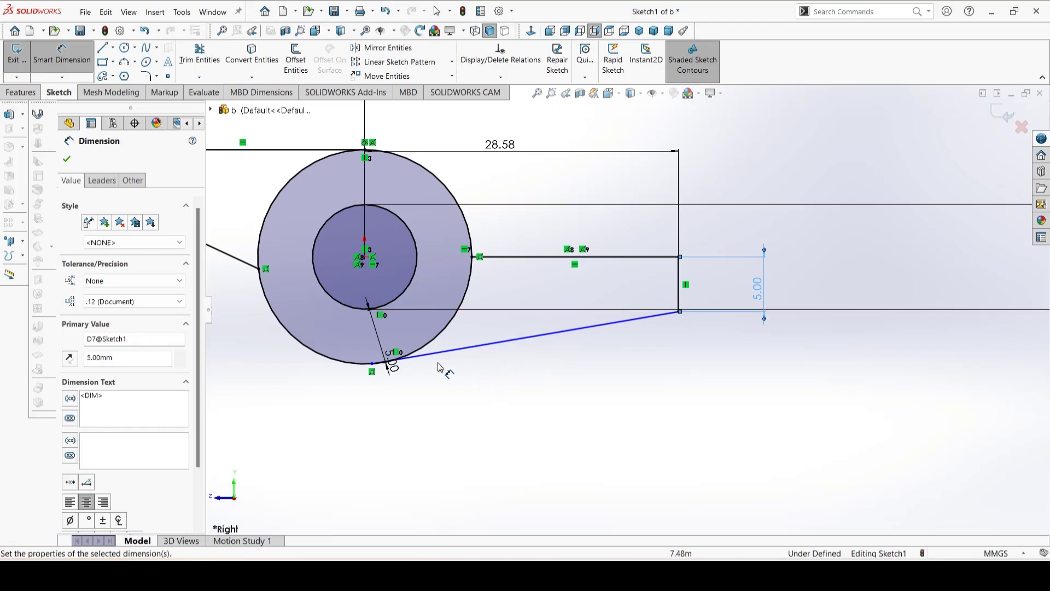
Step: Add a Tangent relation between the right arm's sloped lower line and the outer circle
{"action": "scroll", "coordinate": [422, 360], "scroll_direction": "down", "scroll_amount": 1}
{"action": "scroll", "coordinate": [419, 359], "scroll_direction": "up", "scroll_amount": 3}
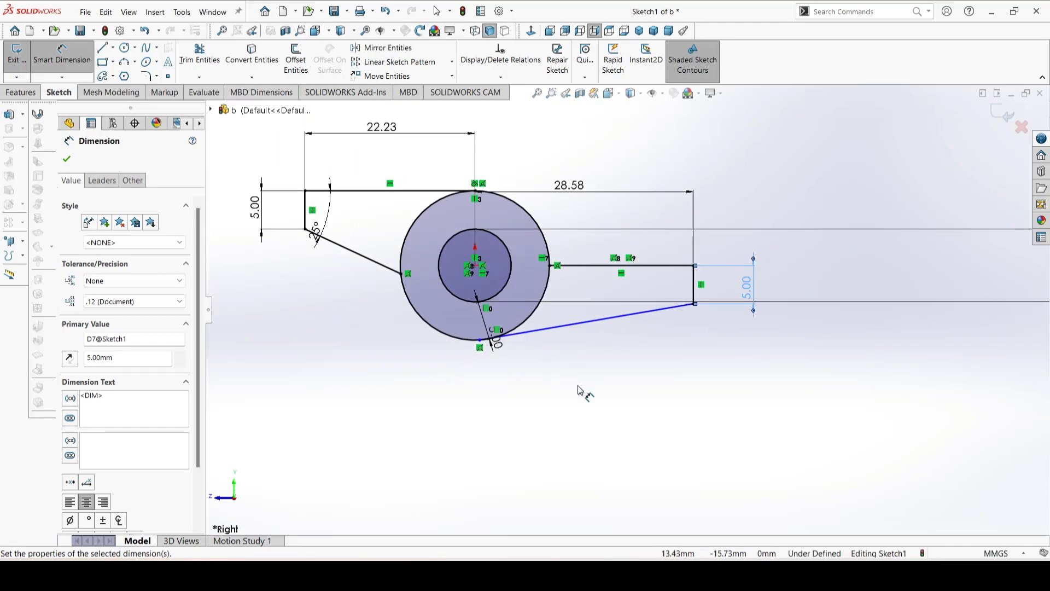
{"action": "key", "text": "Escape"}
{"action": "scroll", "coordinate": [535, 323], "scroll_direction": "down", "scroll_amount": 2}
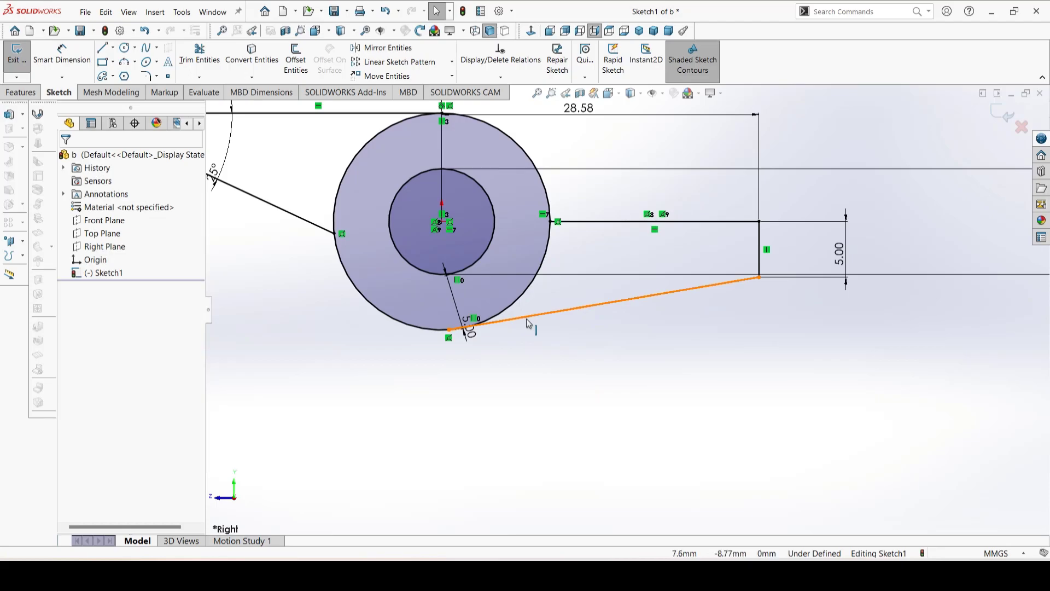
{"action": "left_click", "coordinate": [528, 320]}
{"action": "left_click", "coordinate": [441, 329], "text": "ctrl"}
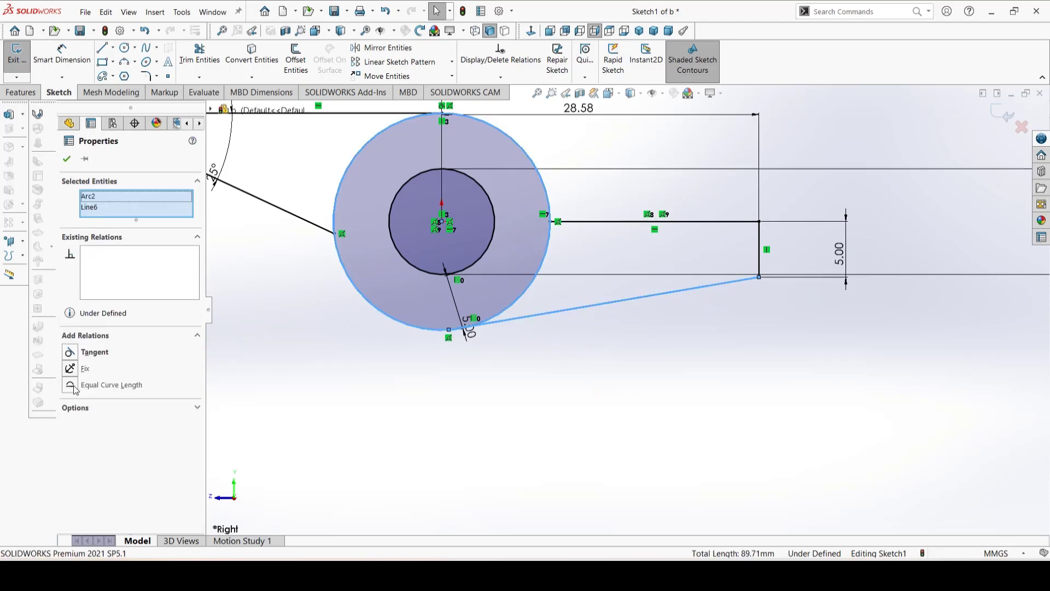
{"action": "left_click", "coordinate": [70, 353]}
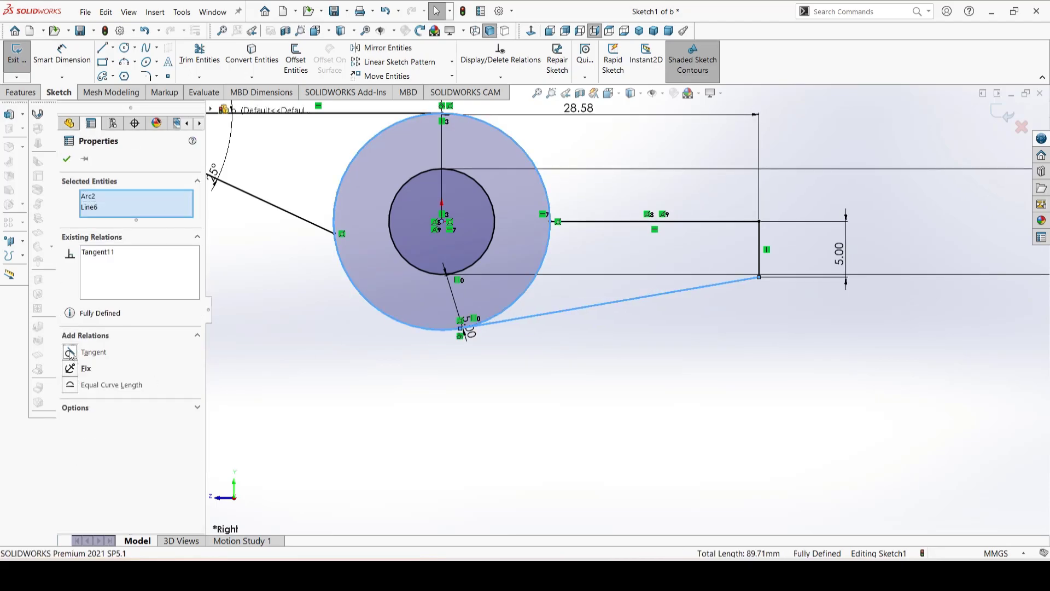
{"action": "left_click", "coordinate": [67, 160]}
Step: Power trim the outer circle's arcs lying inside the right and left arms to leave one continuous outline
{"action": "scroll", "coordinate": [633, 284], "scroll_direction": "up", "scroll_amount": 3}
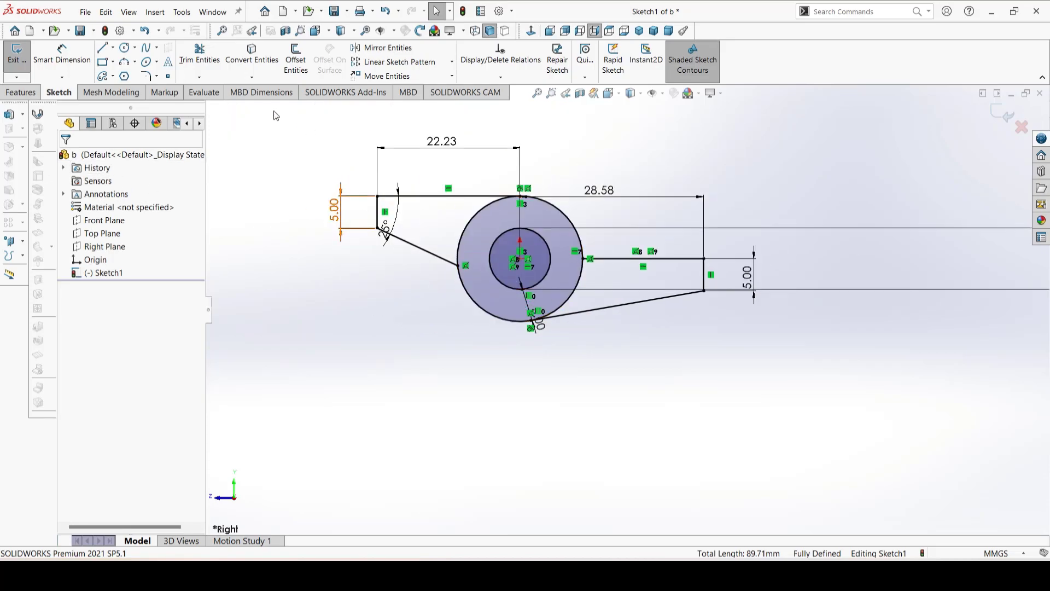
{"action": "left_click", "coordinate": [202, 55]}
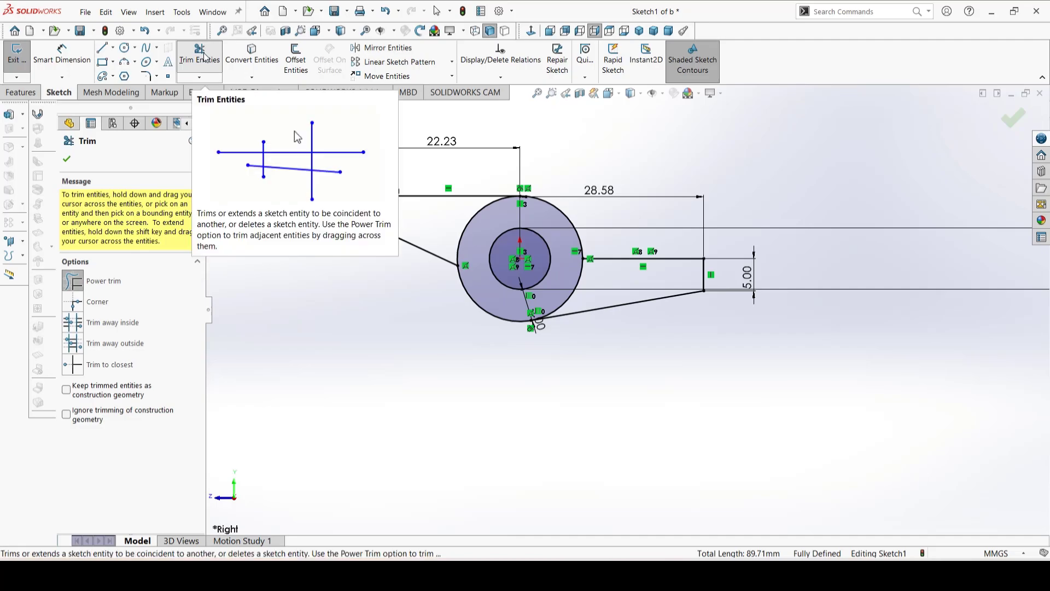
{"action": "left_click_drag", "start_coordinate": [569, 278], "coordinate": [593, 277]}
{"action": "left_click_drag", "start_coordinate": [461, 215], "coordinate": [476, 231]}
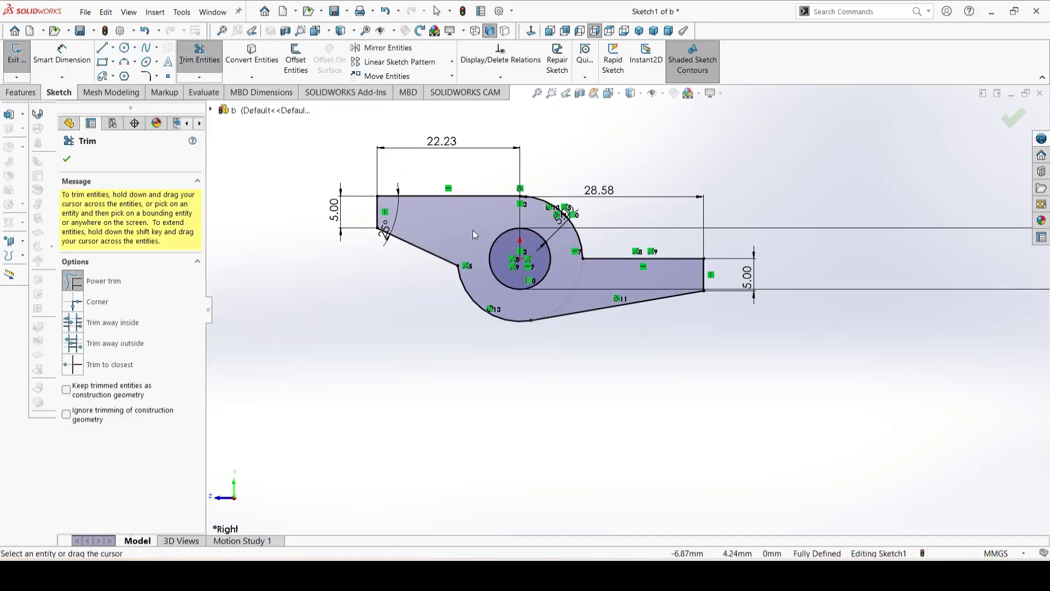
{"action": "left_click", "coordinate": [67, 159]}
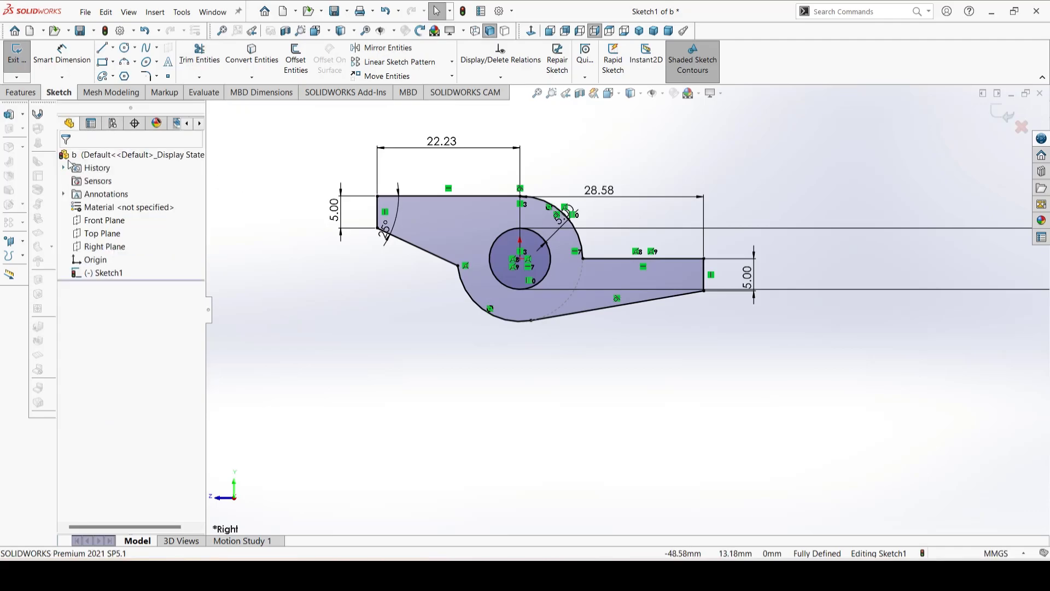
Step: Extrude the profile as a boss with the Mid Plane end condition and a depth of 19 mm
{"action": "left_click", "coordinate": [22, 92]}
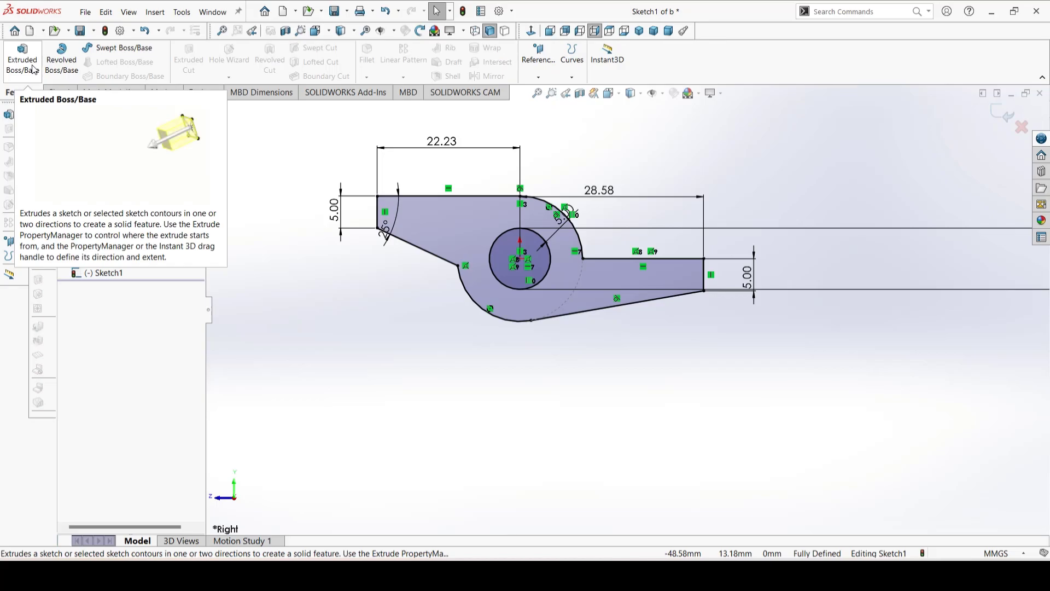
{"action": "left_click", "coordinate": [34, 69]}
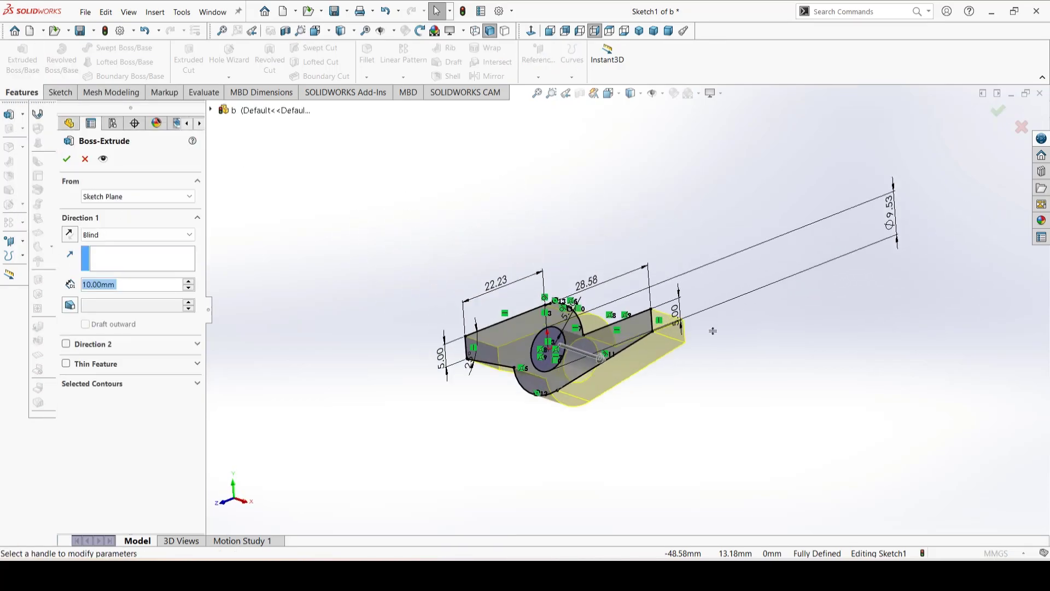
{"action": "left_click", "coordinate": [132, 233]}
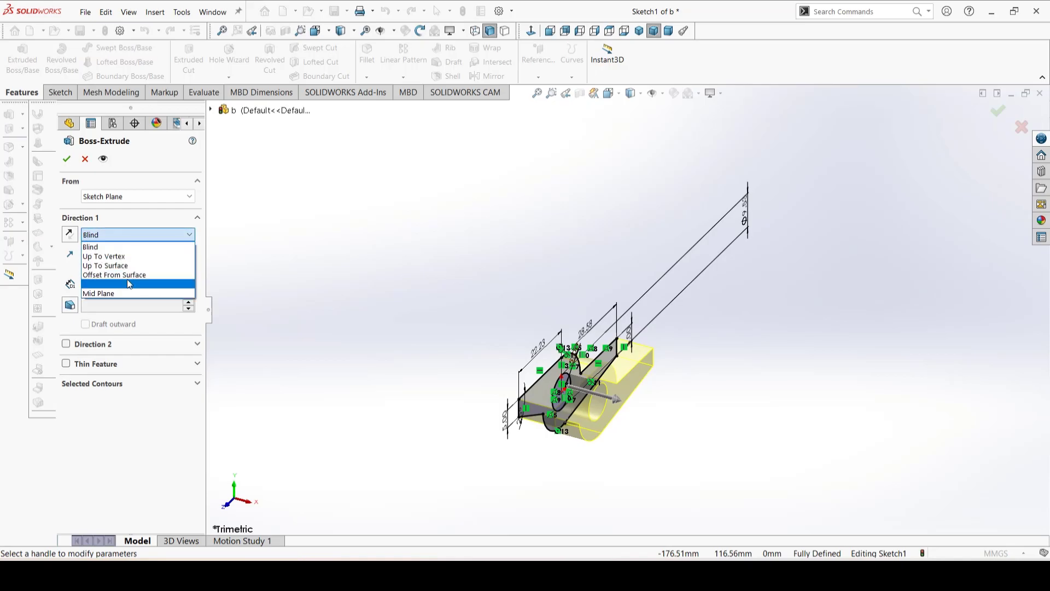
{"action": "left_click", "coordinate": [121, 291]}
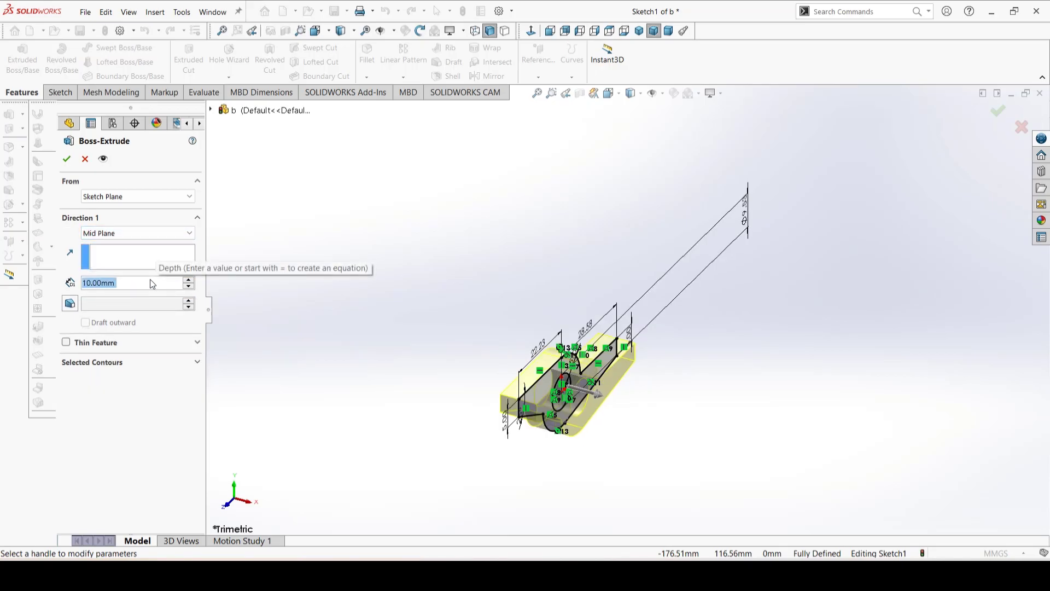
{"action": "type", "text": "19"}
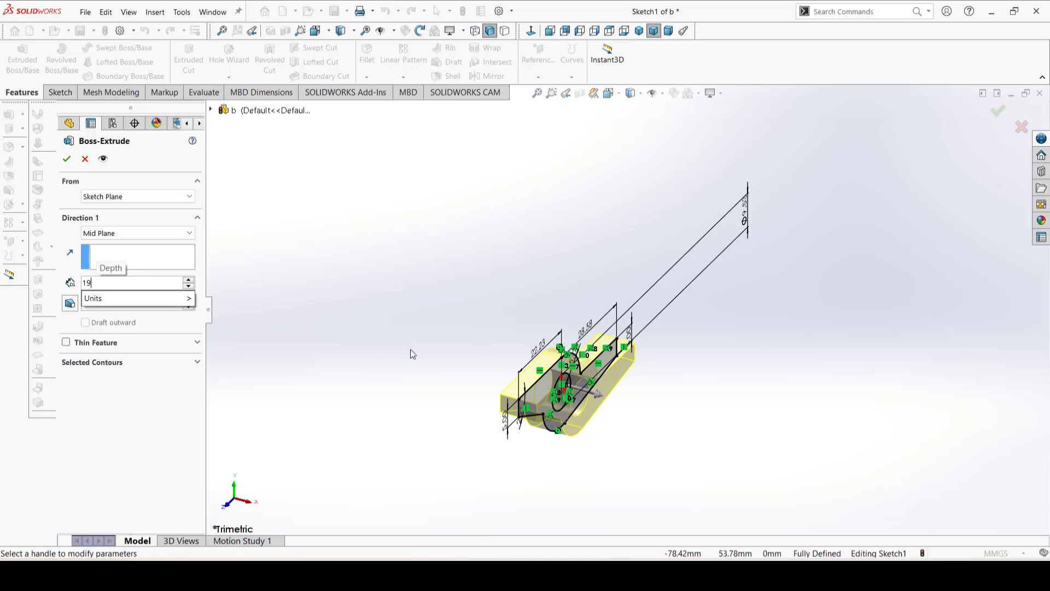
{"action": "key", "text": "Return"}
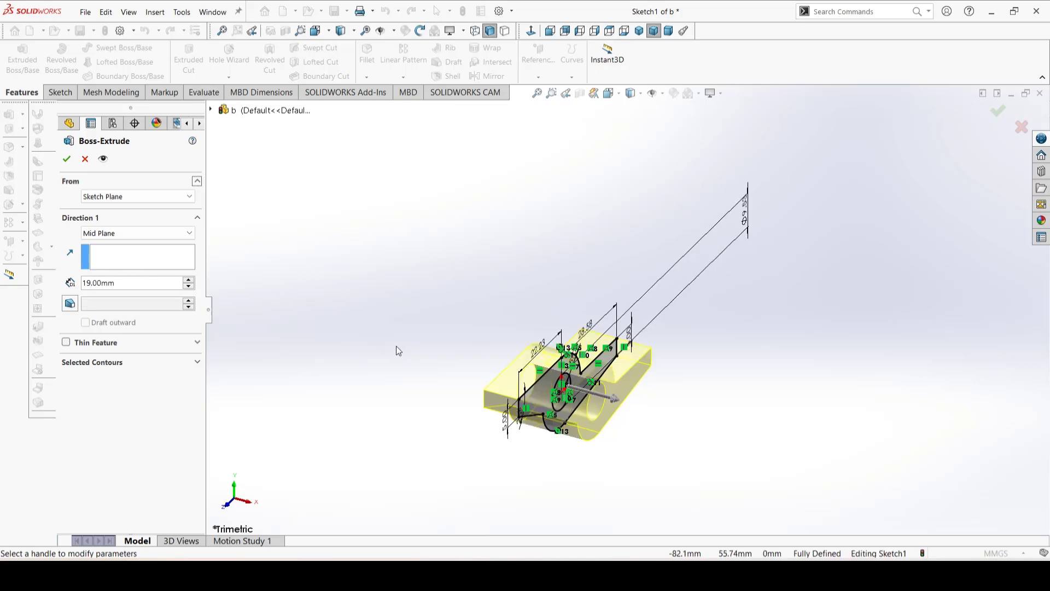
{"action": "left_click", "coordinate": [71, 160]}
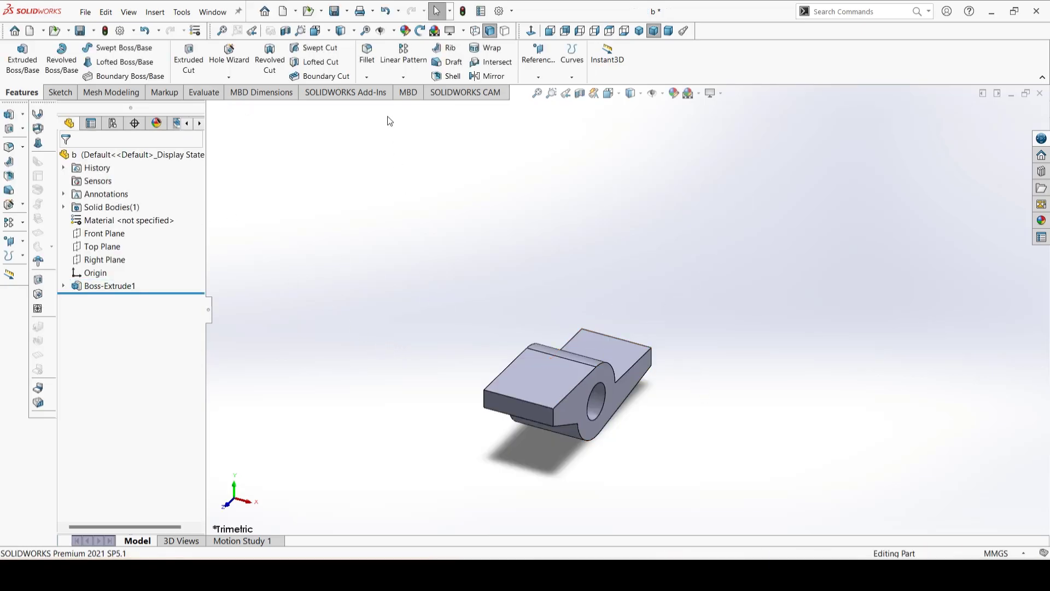
Step: Set up an asymmetric Distance-Distance chamfer with Distance 1 of 2.54 mm and Distance 2 of 7.62 mm
{"action": "left_click", "coordinate": [371, 78]}
{"action": "left_click", "coordinate": [374, 107]}
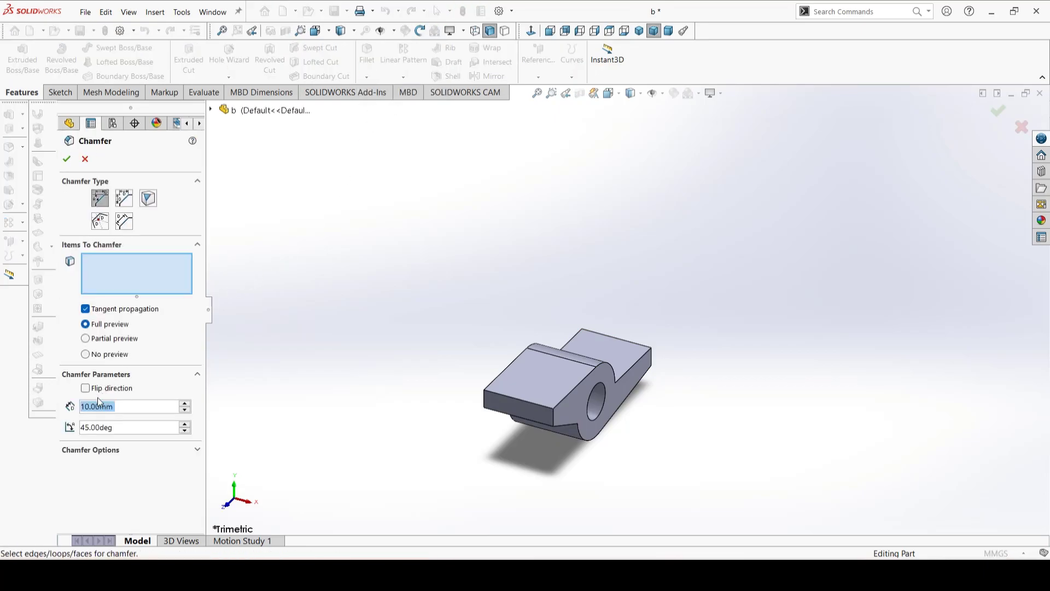
{"action": "left_click", "coordinate": [124, 202]}
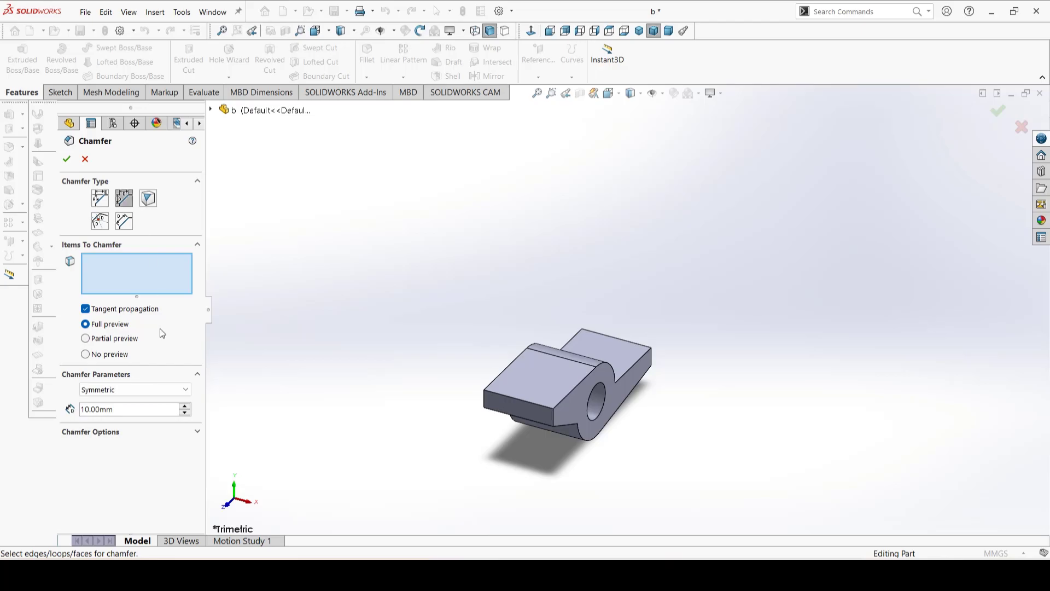
{"action": "left_click", "coordinate": [149, 389]}
{"action": "left_click", "coordinate": [107, 416]}
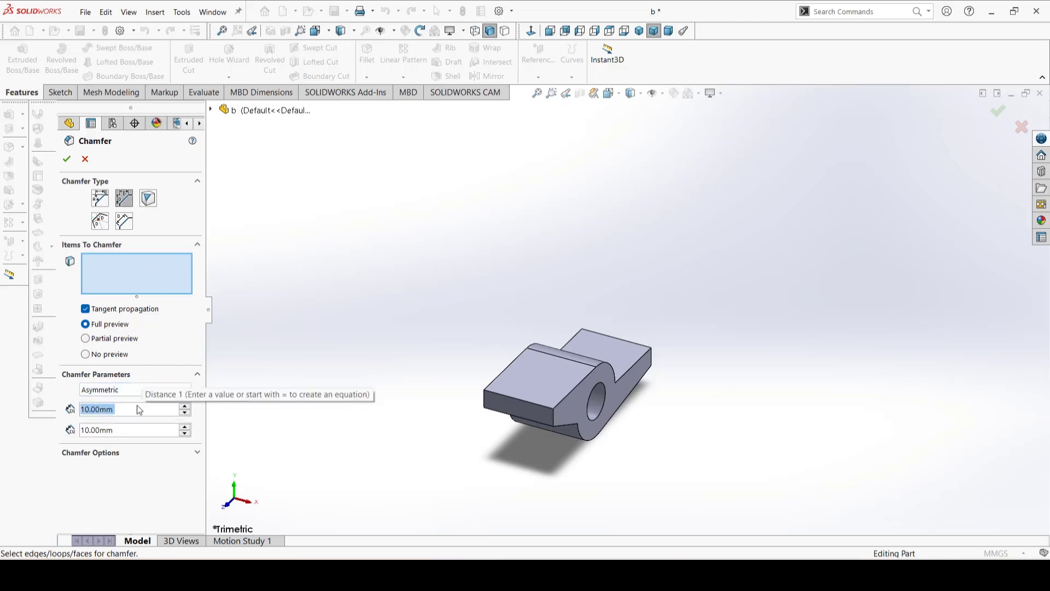
{"action": "type", "text": "2.54"}
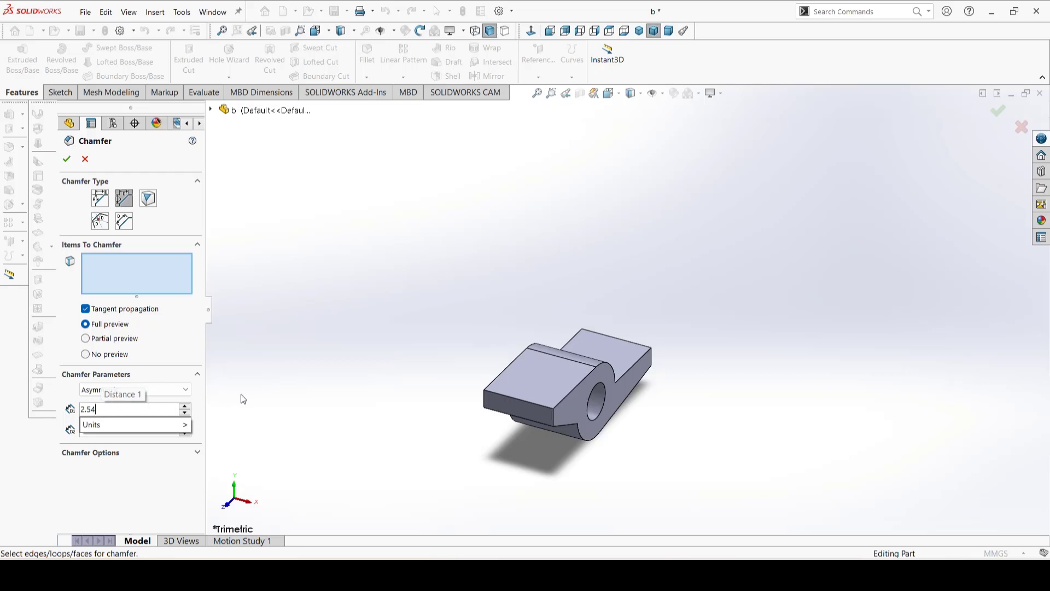
{"action": "left_click", "coordinate": [129, 438]}
{"action": "double_click", "coordinate": [136, 430]}
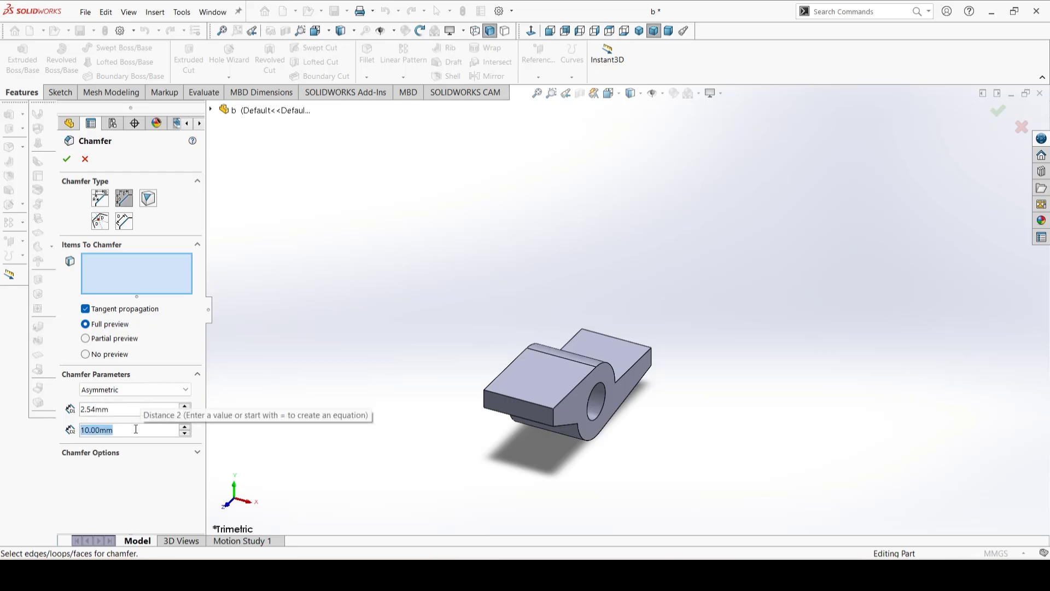
{"action": "type", "text": "7"}
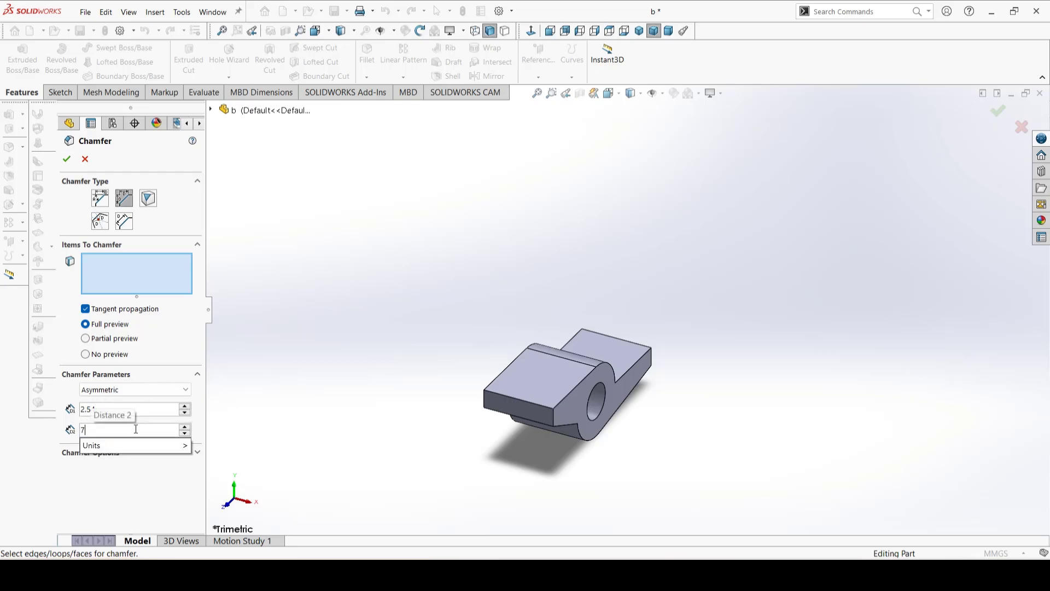
{"action": "type", "text": ".62"}
{"action": "key", "text": "Return"}
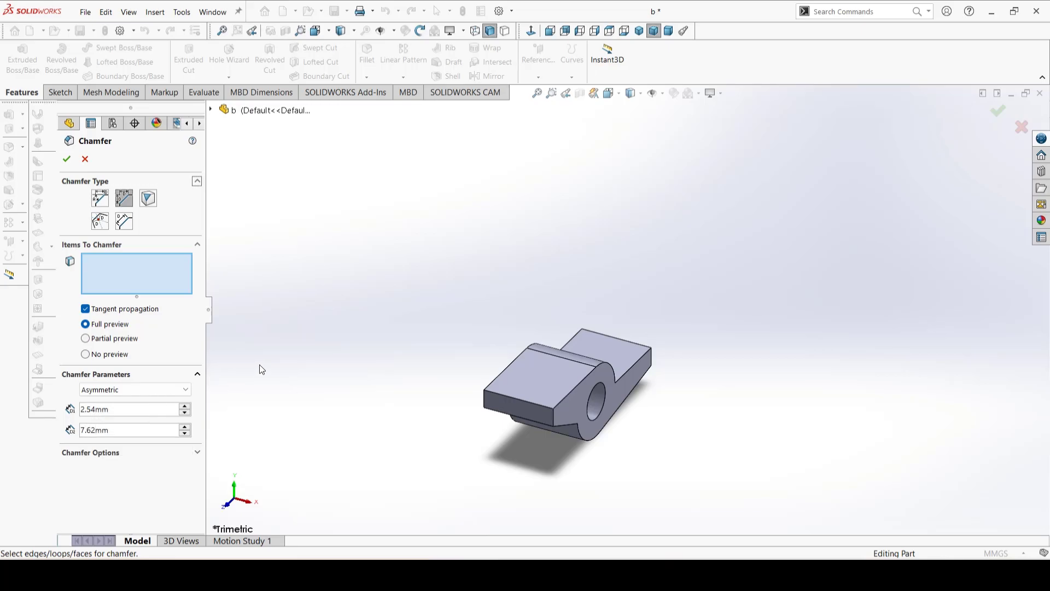
Step: Apply the chamfer to the short end edges of both arms on the +X side of the part
{"action": "left_click", "coordinate": [559, 433]}
{"action": "middle_click_drag", "start_coordinate": [666, 398], "coordinate": [660, 338]}
{"action": "left_click", "coordinate": [666, 350]}
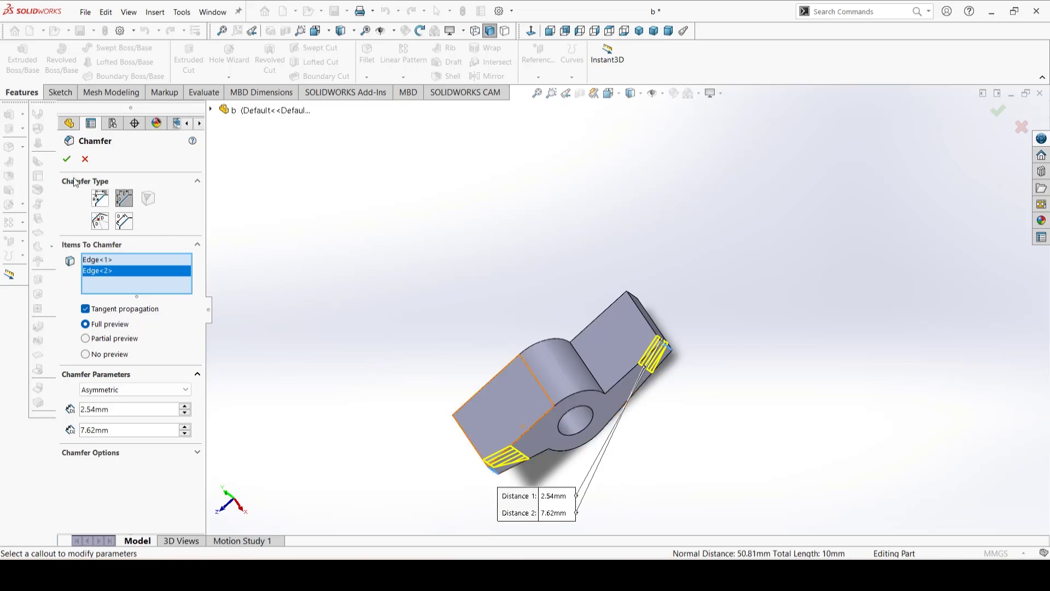
{"action": "left_click", "coordinate": [67, 160]}
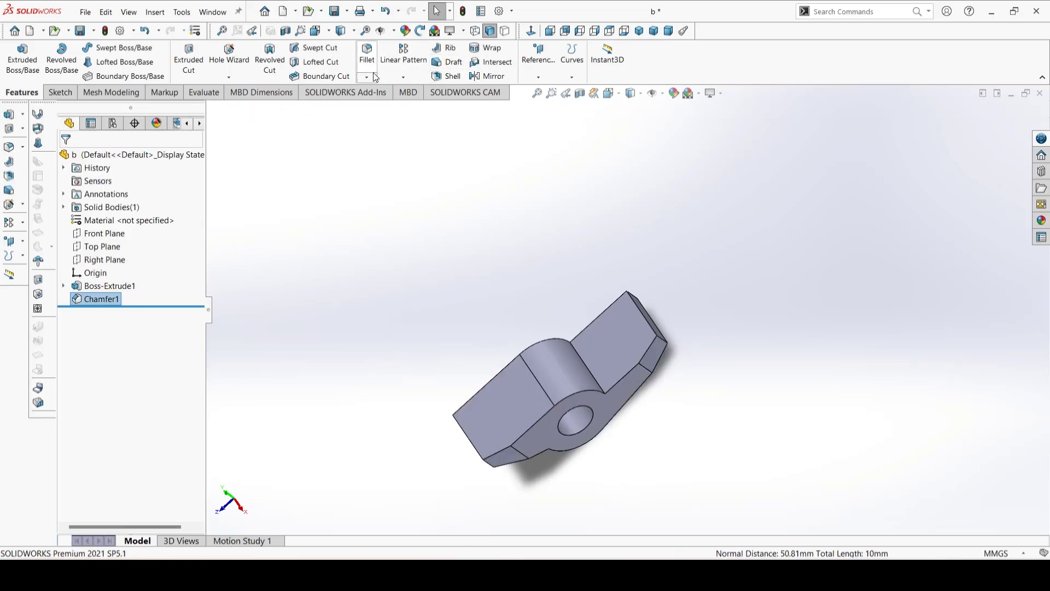
Step: Set up a second asymmetric Distance-Distance chamfer with Distance 1 of 7.62 mm and Distance 2 of 2.54 mm
{"action": "left_click", "coordinate": [371, 78]}
{"action": "left_click", "coordinate": [391, 104]}
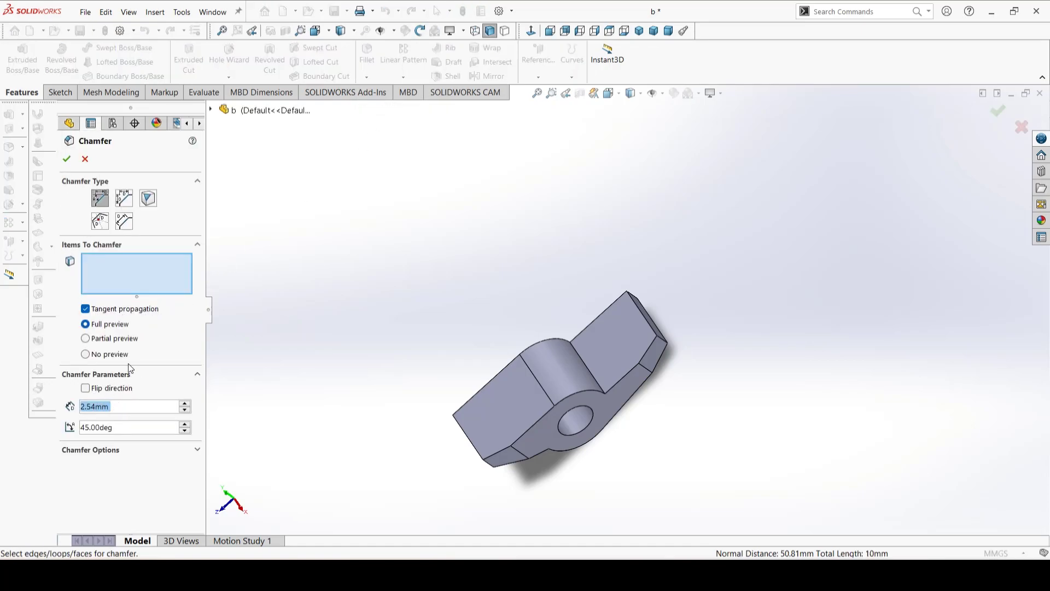
{"action": "left_click", "coordinate": [124, 198]}
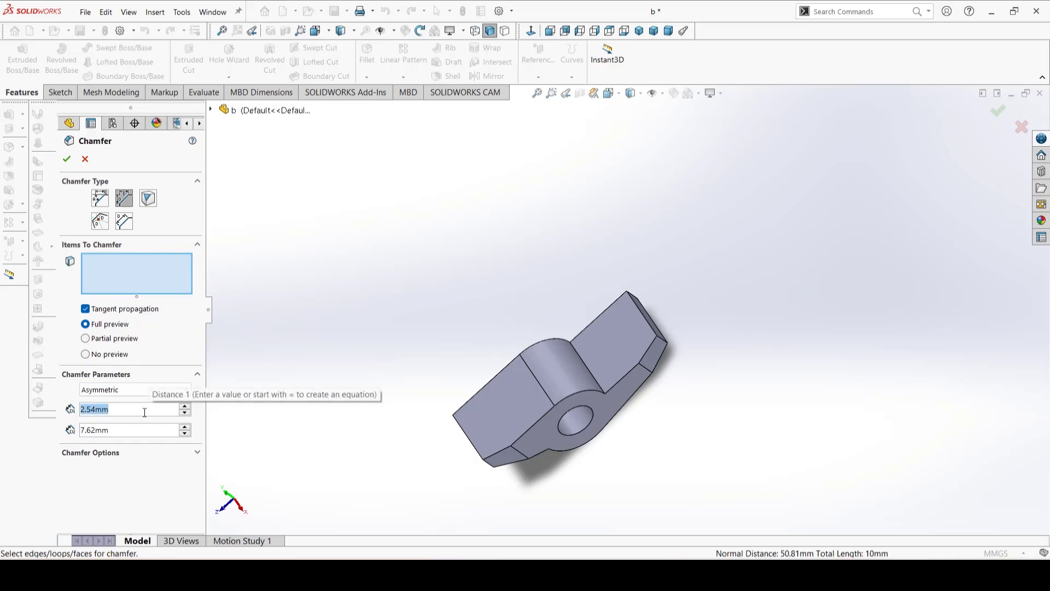
{"action": "type", "text": "7.62"}
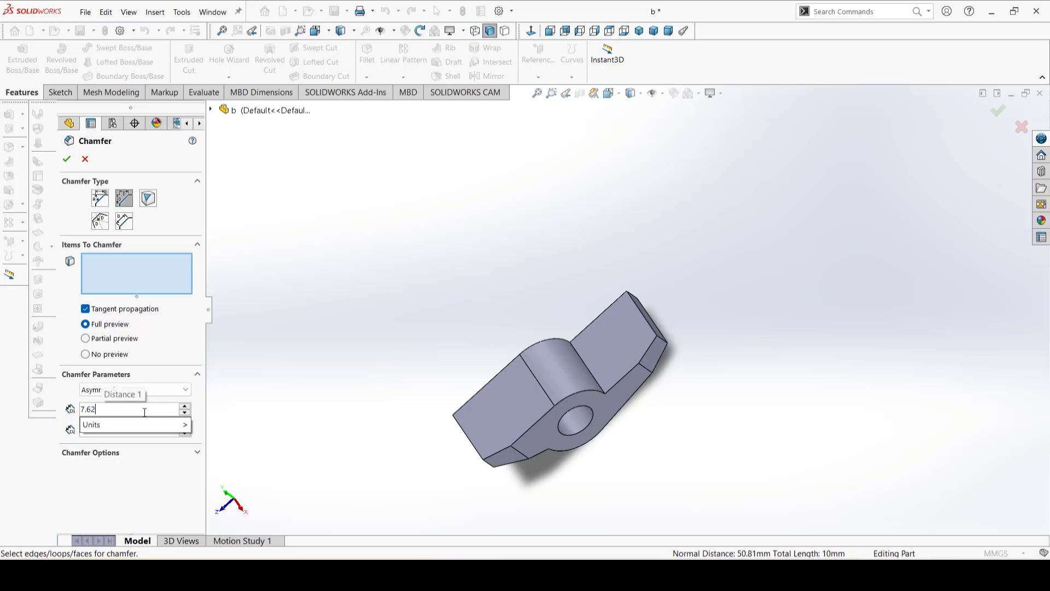
{"action": "key", "text": "Return"}
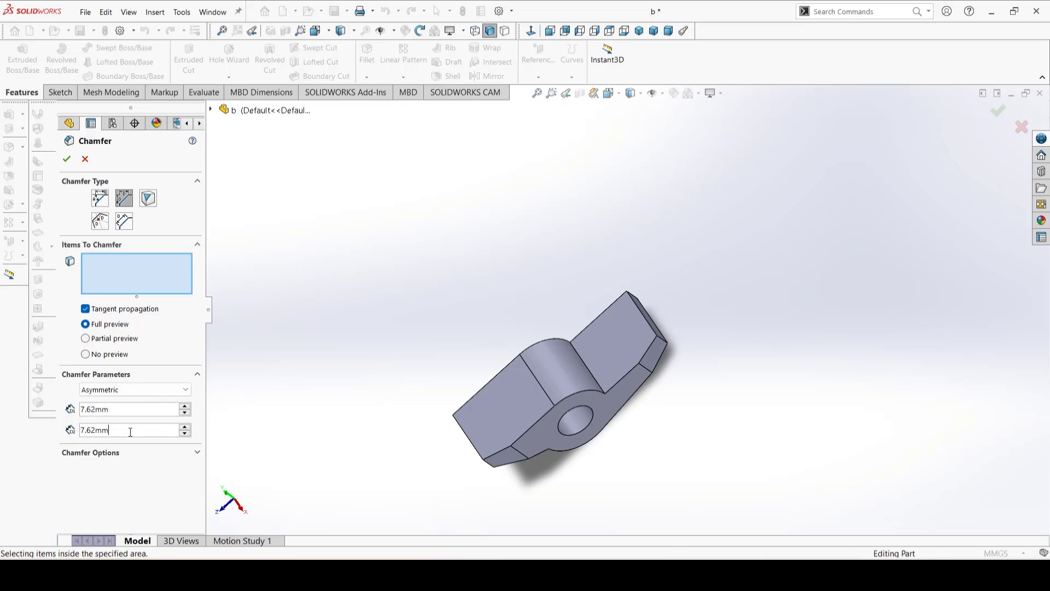
{"action": "double_click", "coordinate": [131, 432]}
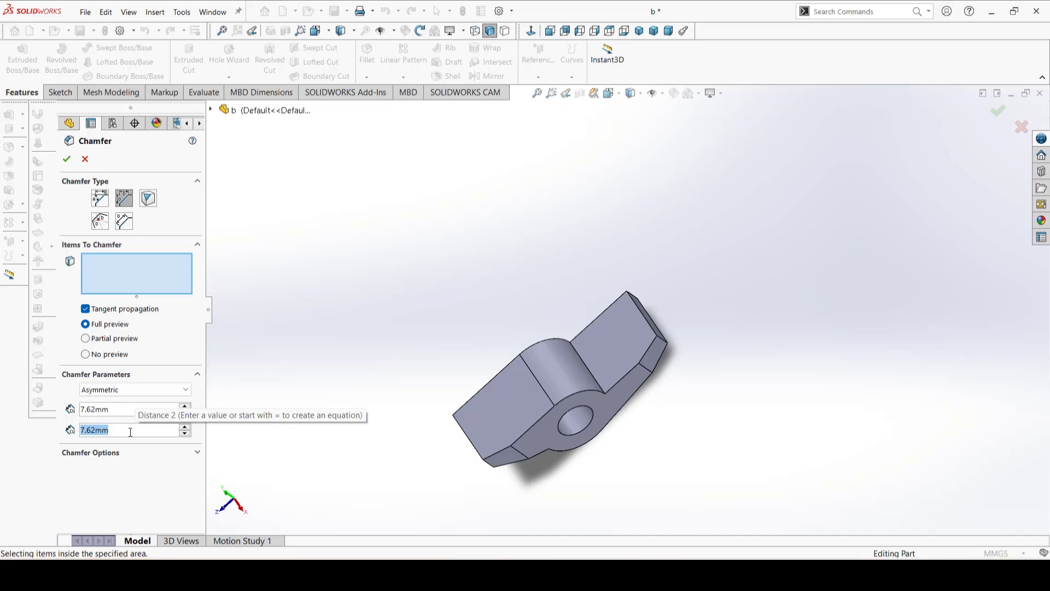
{"action": "type", "text": "2.54"}
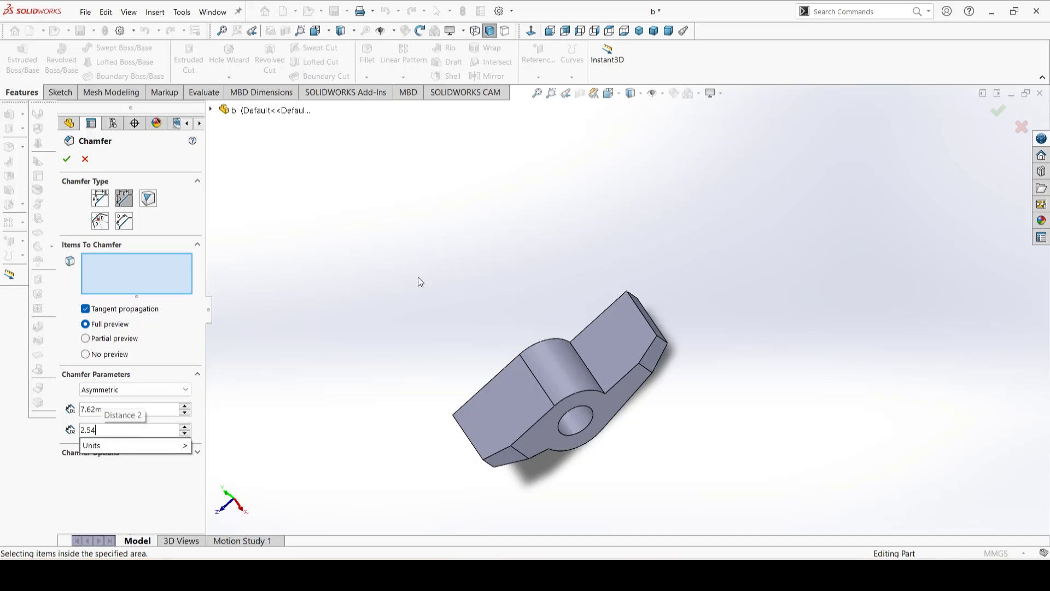
{"action": "key", "text": "Return"}
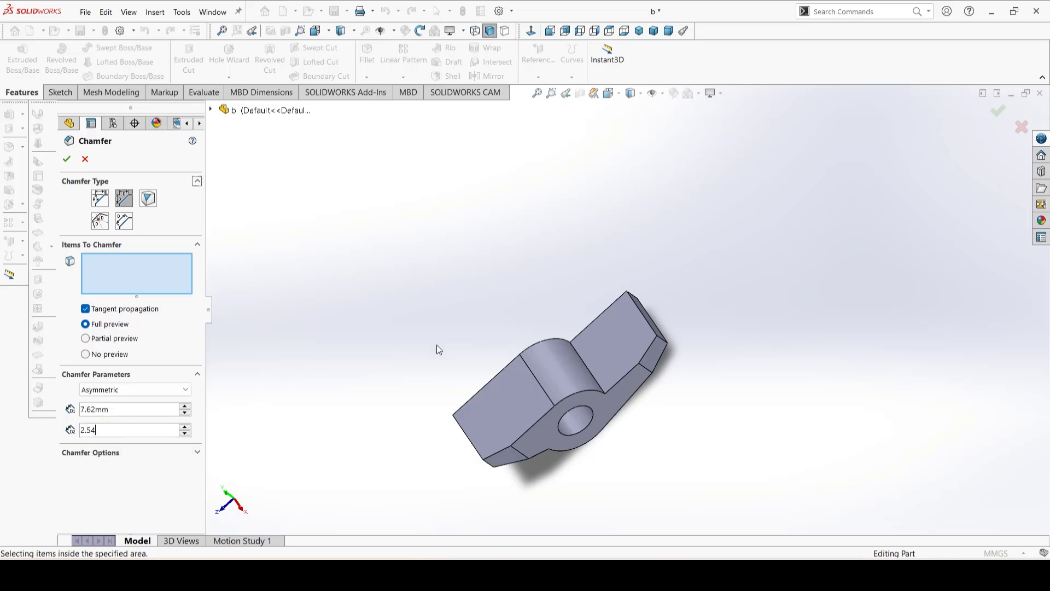
Step: Apply the second chamfer to the short end edges of both arms on the opposite, -X side
{"action": "middle_click_drag", "start_coordinate": [413, 427], "coordinate": [570, 480]}
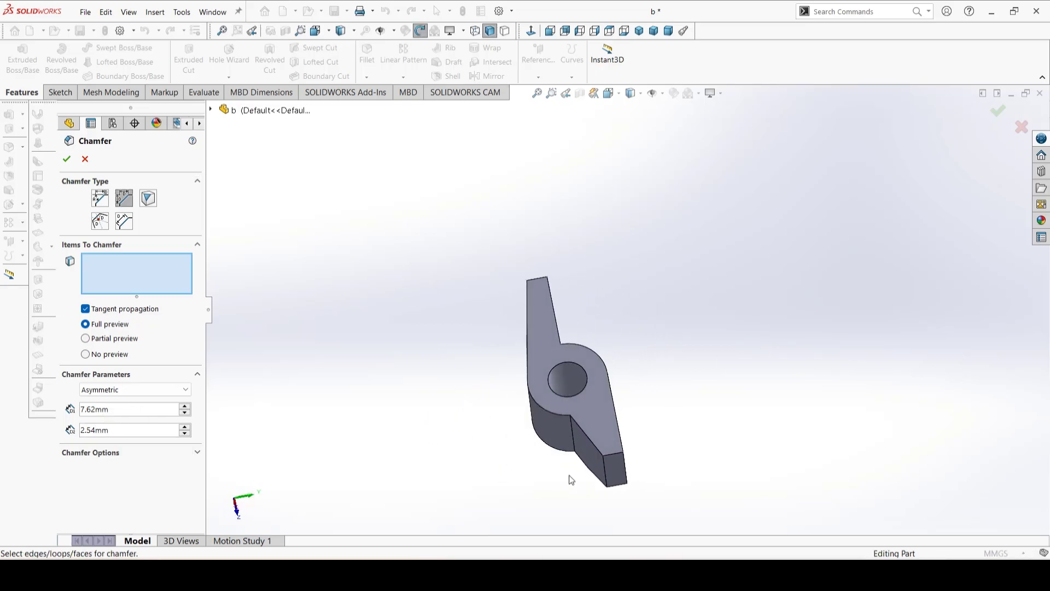
{"action": "left_click", "coordinate": [614, 460]}
{"action": "middle_click_drag", "start_coordinate": [578, 257], "coordinate": [541, 317]}
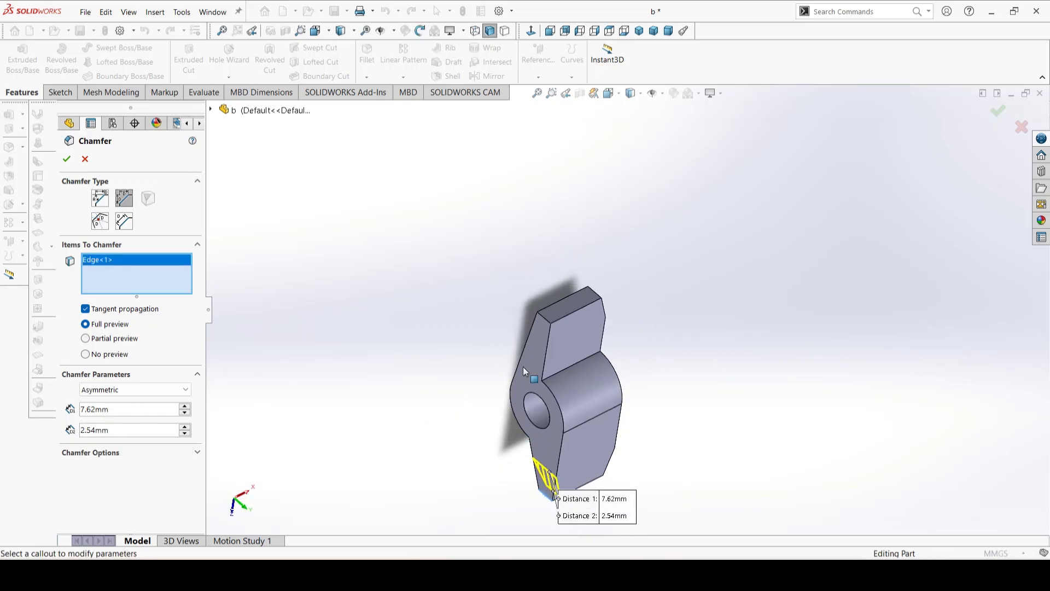
{"action": "left_click", "coordinate": [529, 322]}
{"action": "middle_click_drag", "start_coordinate": [652, 523], "coordinate": [423, 386]}
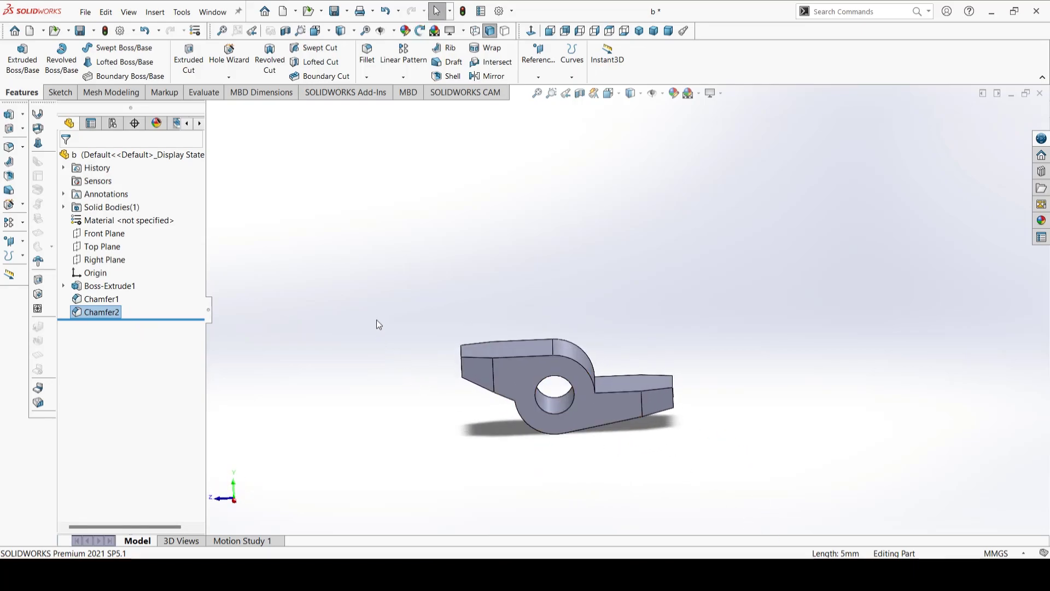
Step: Sketch a straight slot along the part's length on the Top Plane, spanning the origin, about 17.5 mm between centers and 7 mm wide
{"action": "left_click", "coordinate": [102, 246]}
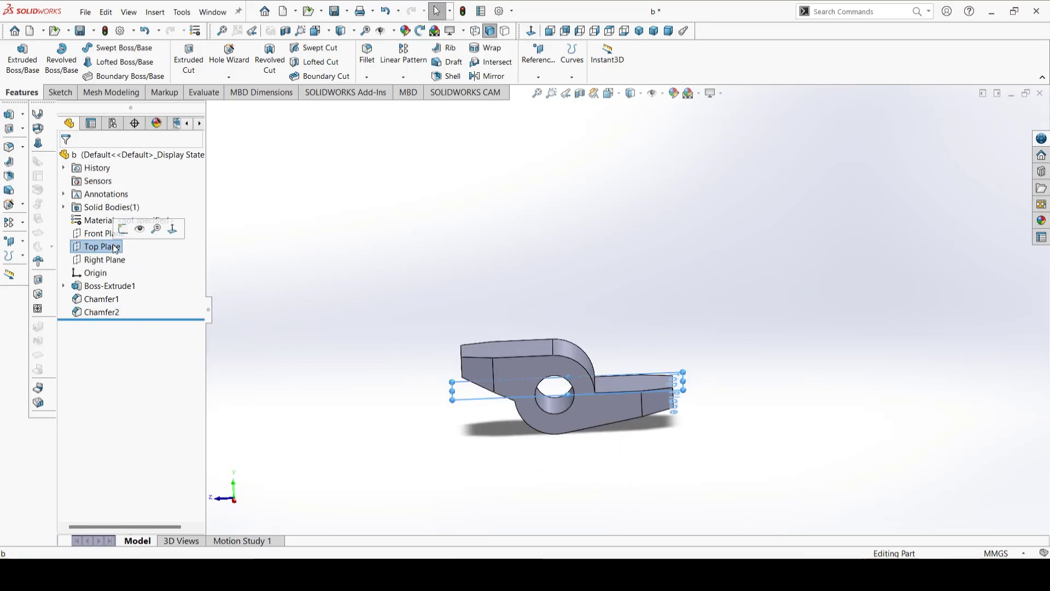
{"action": "left_click", "coordinate": [124, 229]}
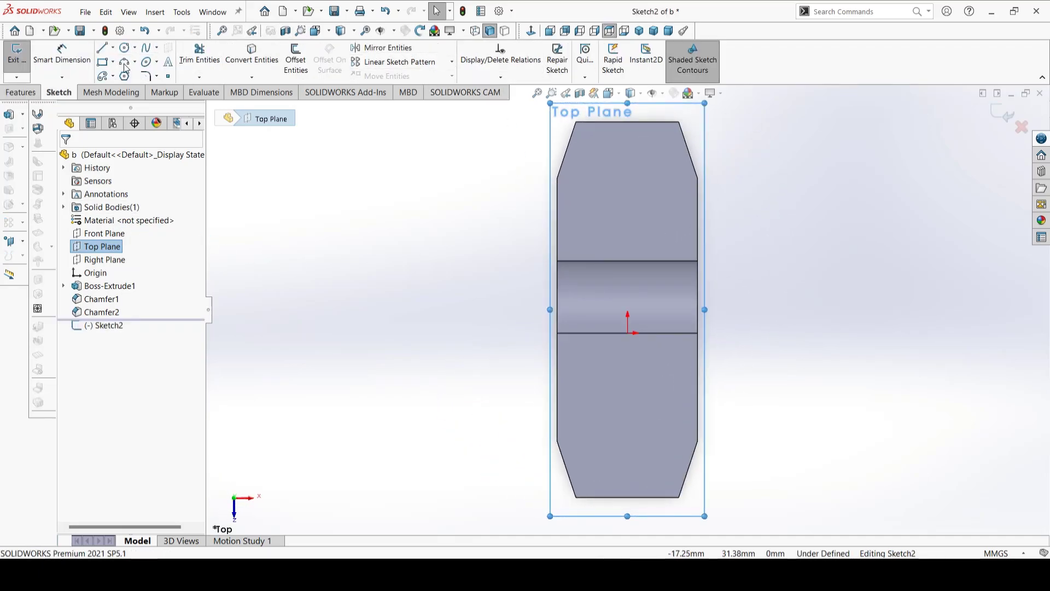
{"action": "left_click", "coordinate": [113, 77]}
{"action": "left_click", "coordinate": [113, 77]}
{"action": "left_click", "coordinate": [113, 77]}
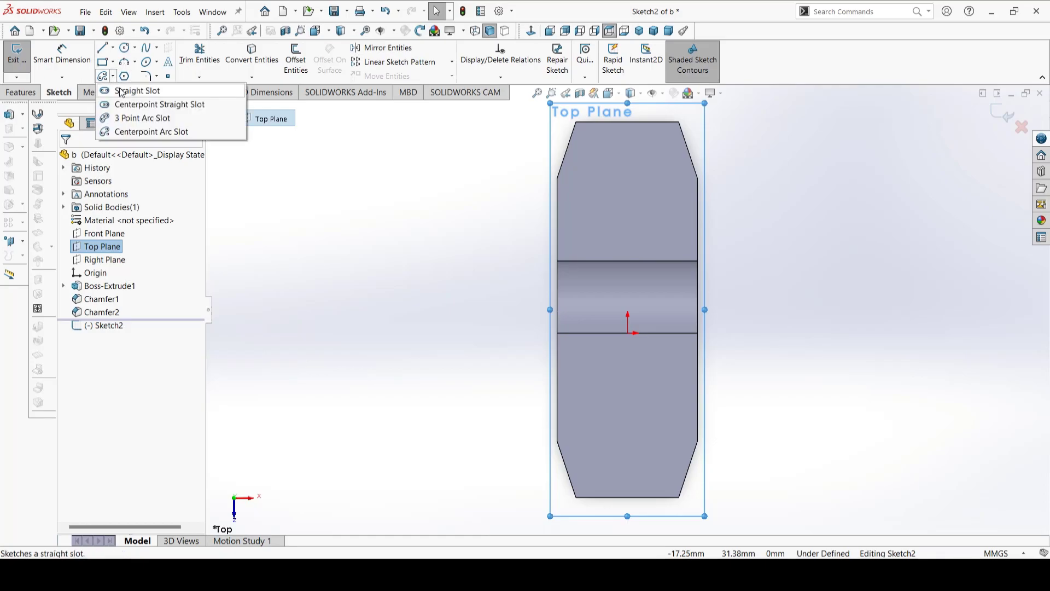
{"action": "left_click", "coordinate": [123, 91]}
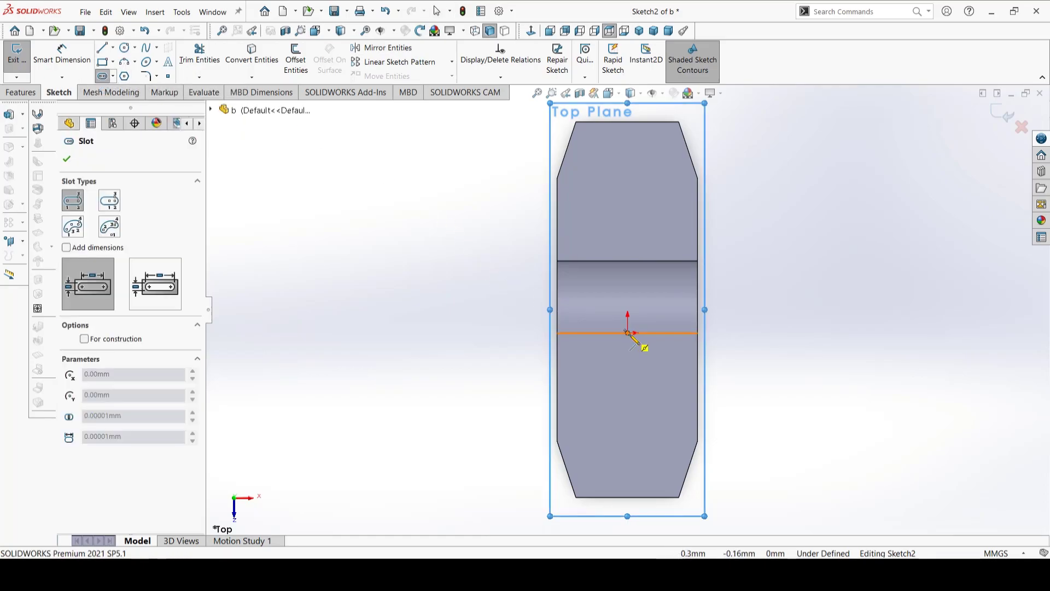
{"action": "left_click", "coordinate": [628, 374]}
{"action": "left_click", "coordinate": [628, 246]}
{"action": "left_click", "coordinate": [640, 273]}
{"action": "left_click", "coordinate": [653, 271]}
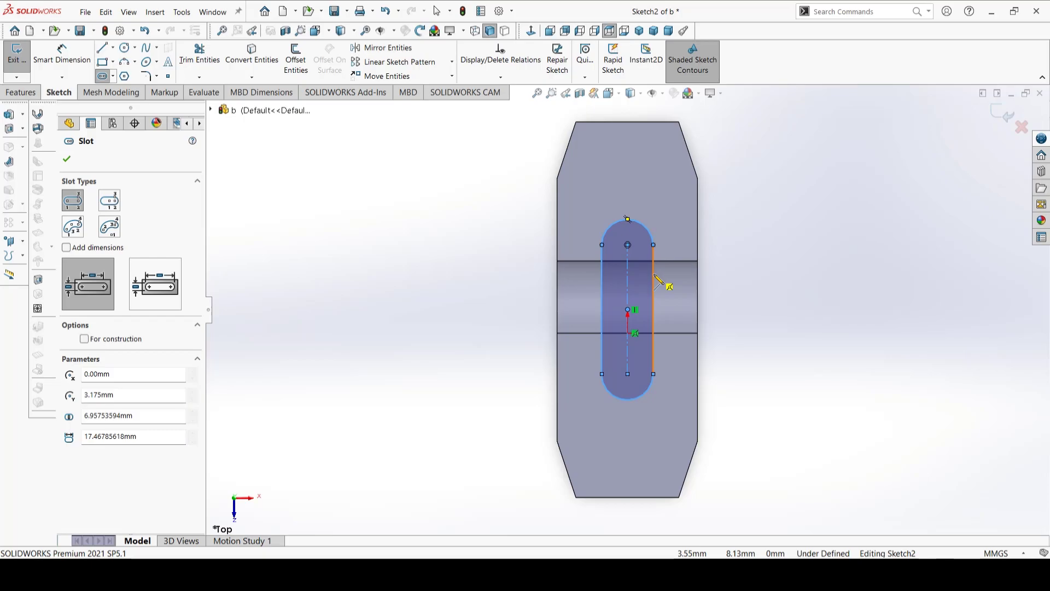
Step: Dimension the slot's straight side as 10.61 mm
{"action": "right_click_drag", "start_coordinate": [430, 244], "coordinate": [430, 160]}
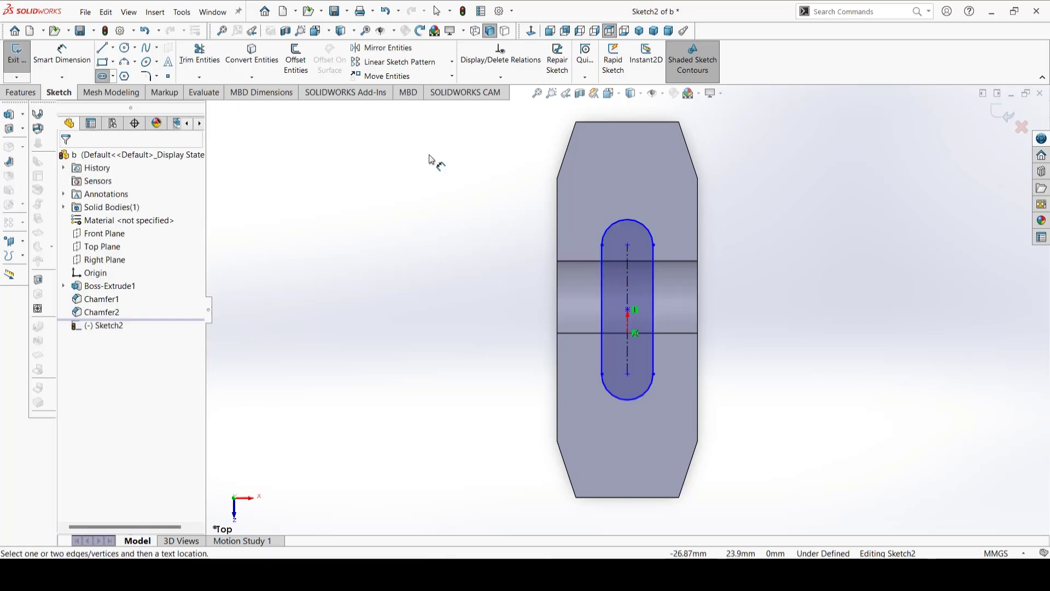
{"action": "left_click", "coordinate": [602, 306]}
{"action": "left_click", "coordinate": [430, 309]}
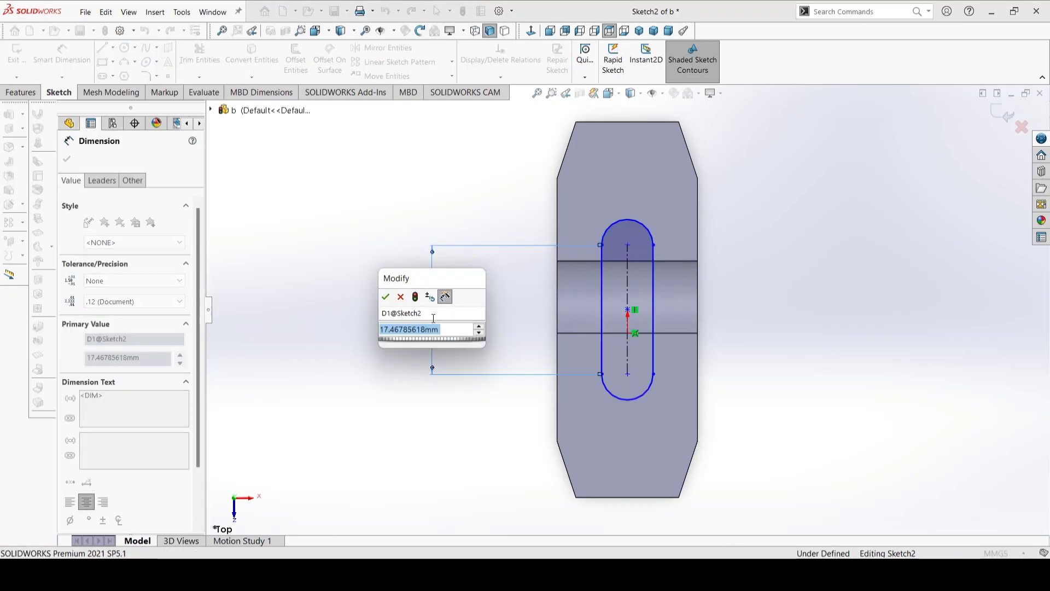
{"action": "type", "text": "10.61"}
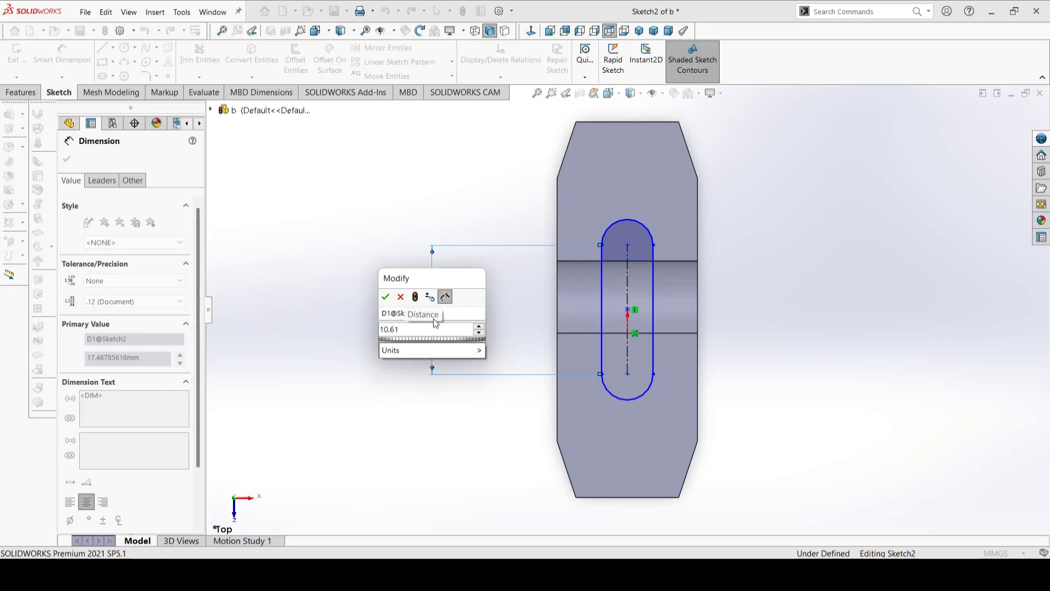
{"action": "key", "text": "Return"}
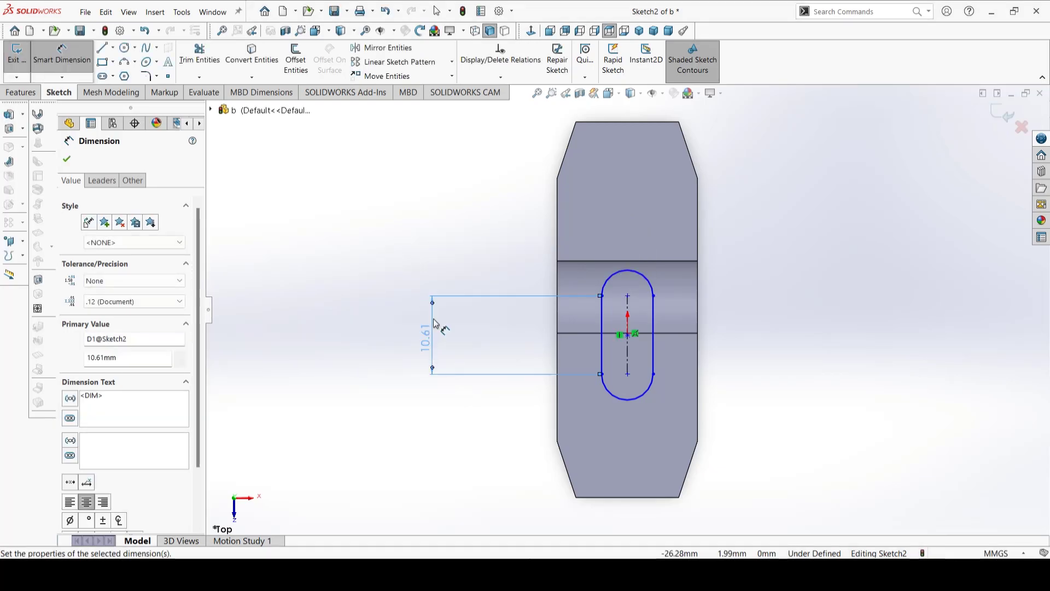
Step: Dimension the slot's width between its two straight sides as 10.16 mm
{"action": "left_click", "coordinate": [615, 350]}
{"action": "left_click", "coordinate": [663, 454]}
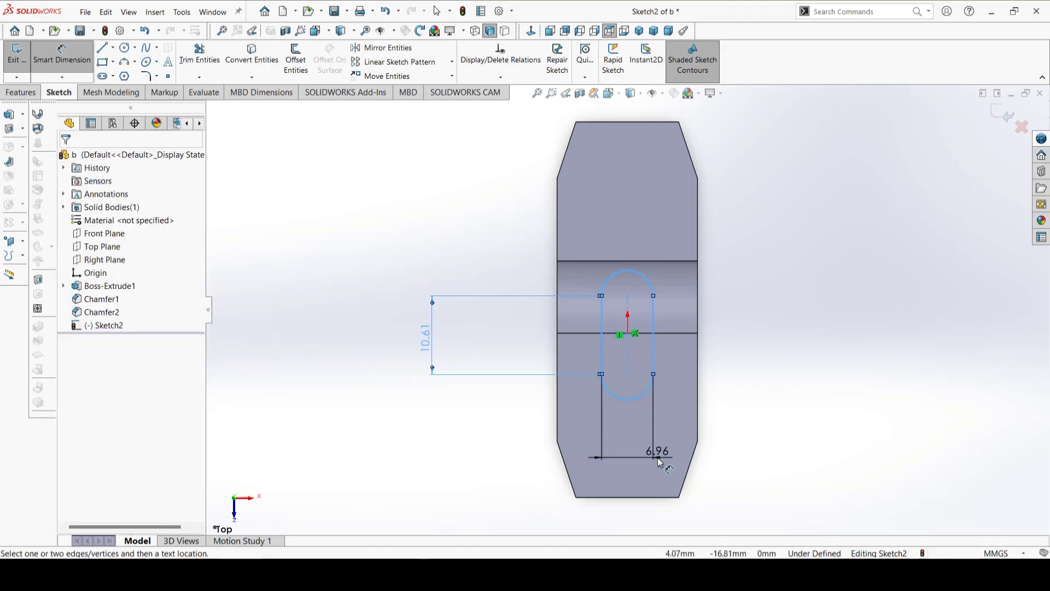
{"action": "type", "text": "10"}
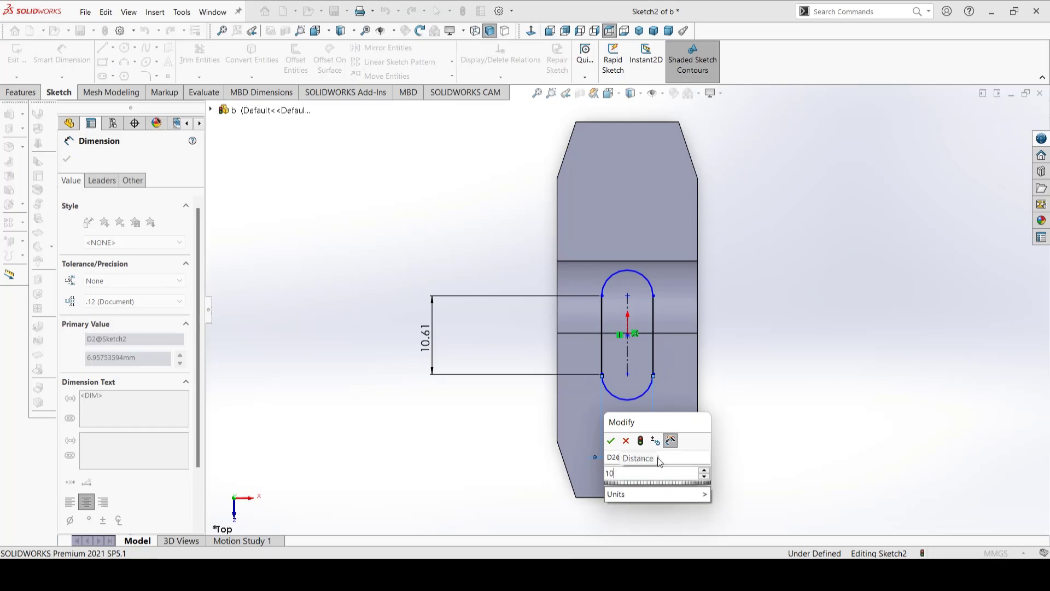
{"action": "type", "text": ".61"}
{"action": "key", "text": "BackSpace"}
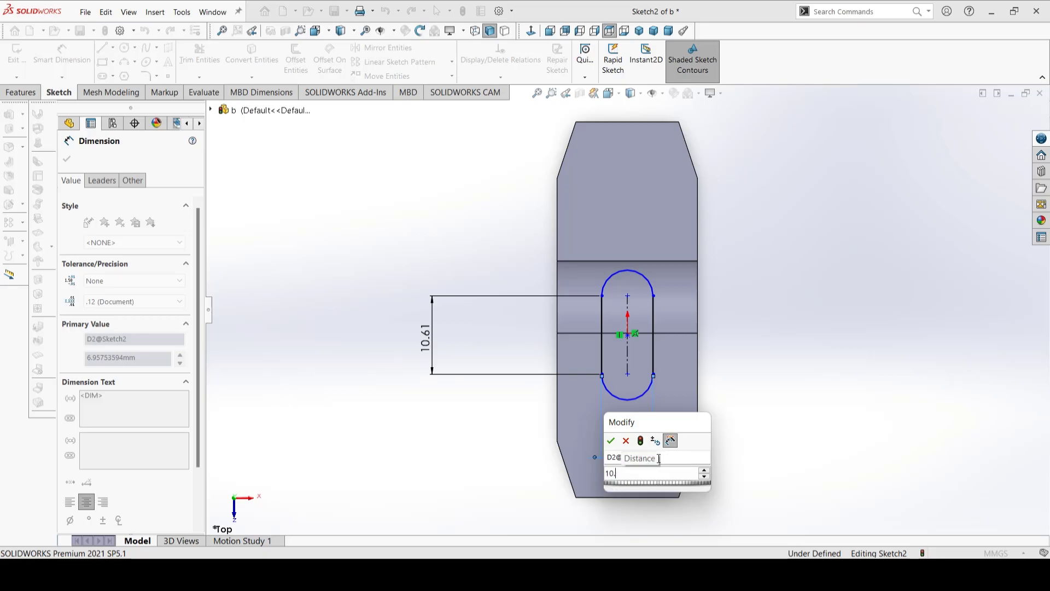
{"action": "type", "text": "16"}
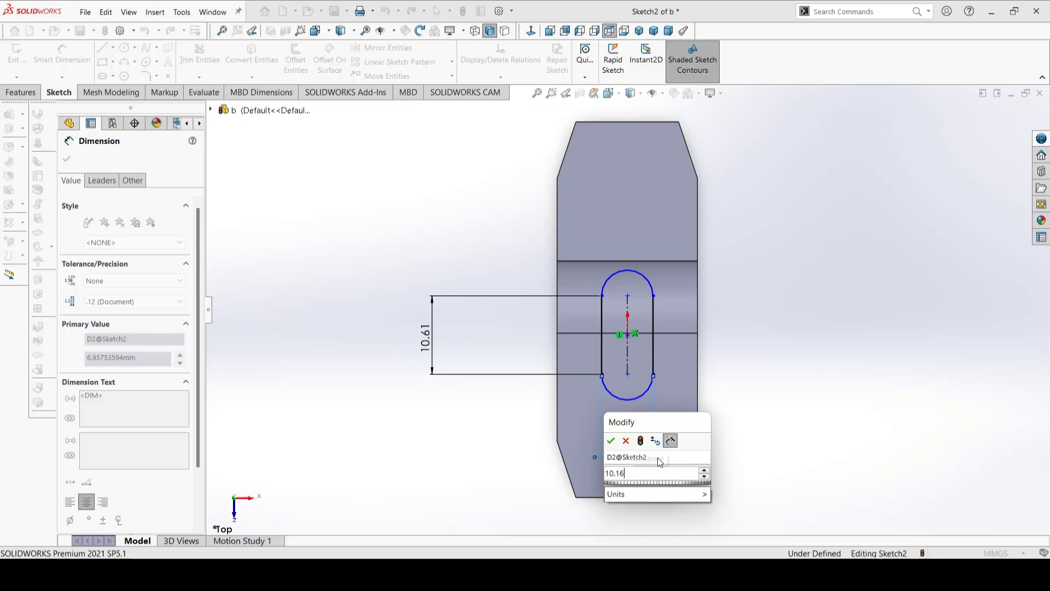
{"action": "key", "text": "Return"}
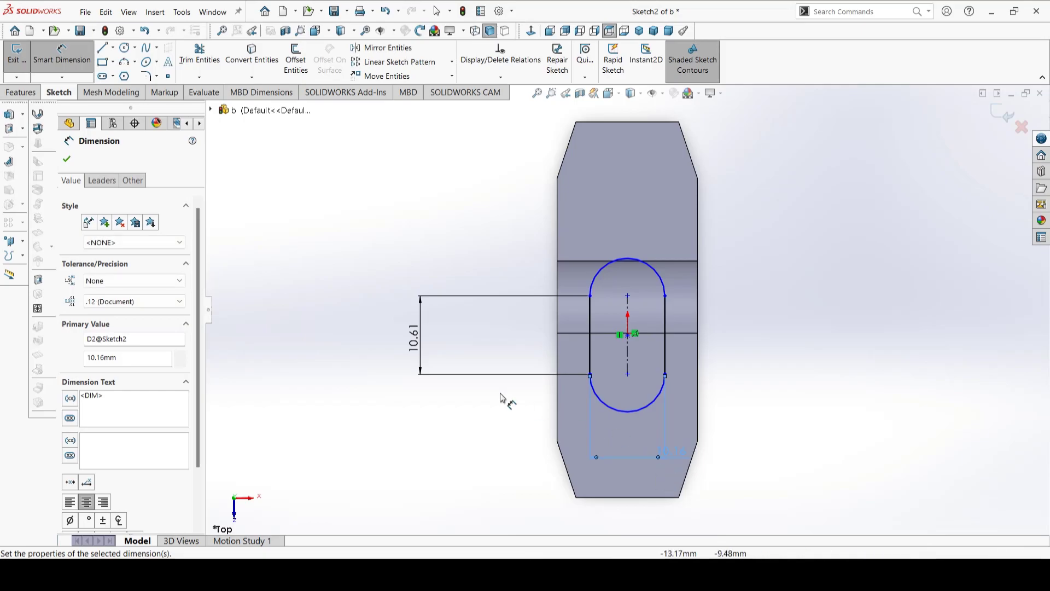
Step: Set the length dimension of the slot's straight side to 10.16 mm
{"action": "double_click", "coordinate": [420, 344]}
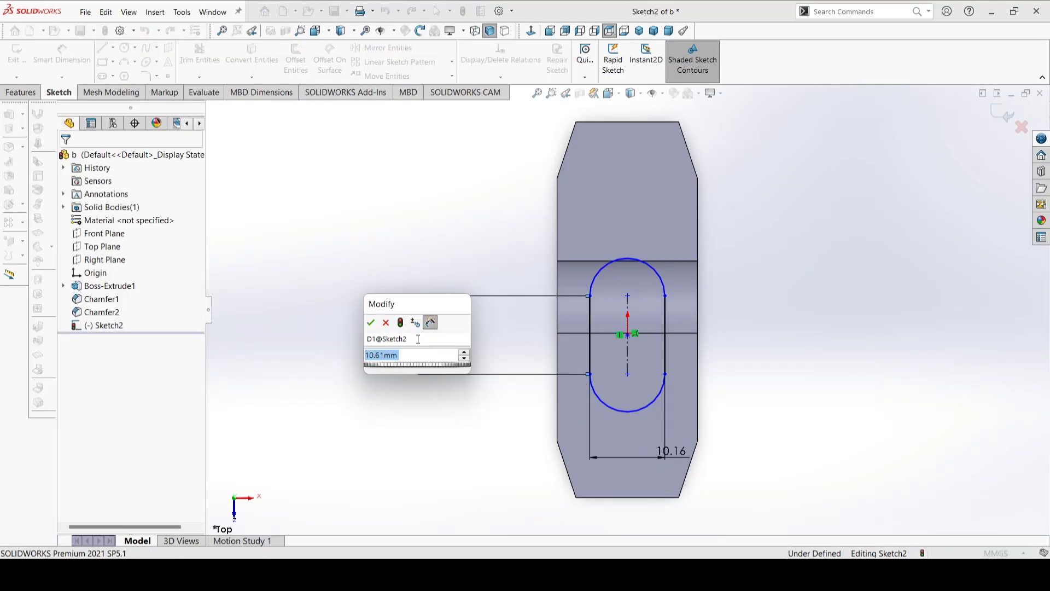
{"action": "type", "text": "10.61"}
{"action": "key", "text": "BackSpace"}
{"action": "key", "text": "BackSpace"}
{"action": "key", "text": "BackSpace"}
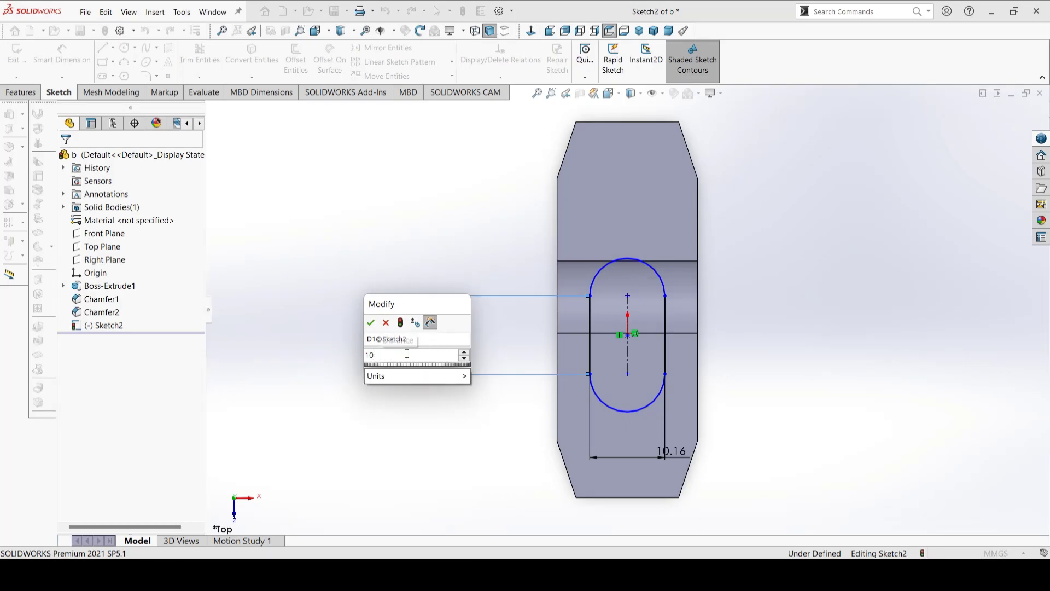
{"action": "type", "text": "."}
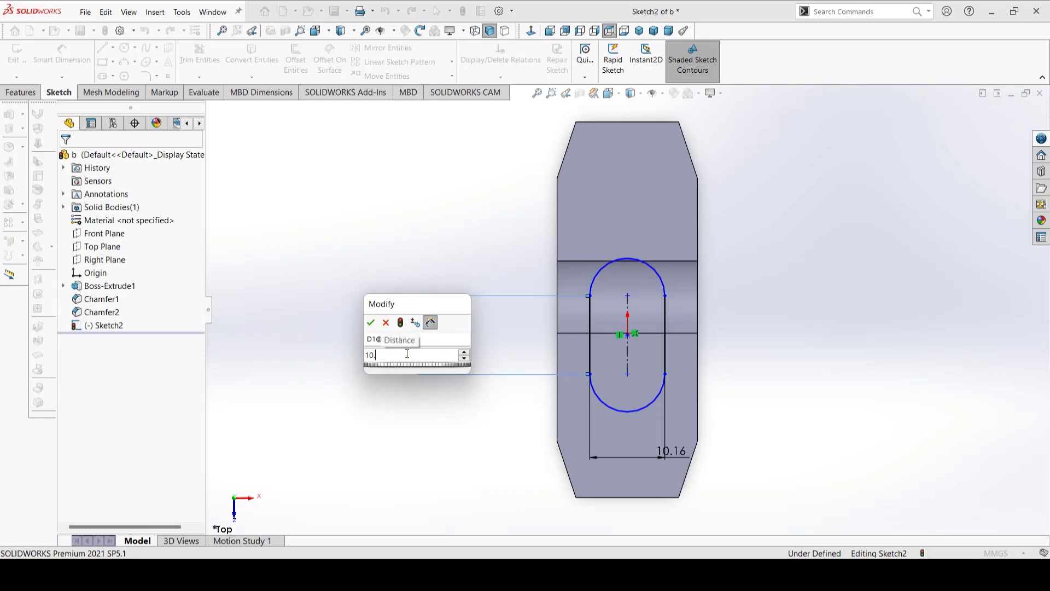
{"action": "type", "text": "16"}
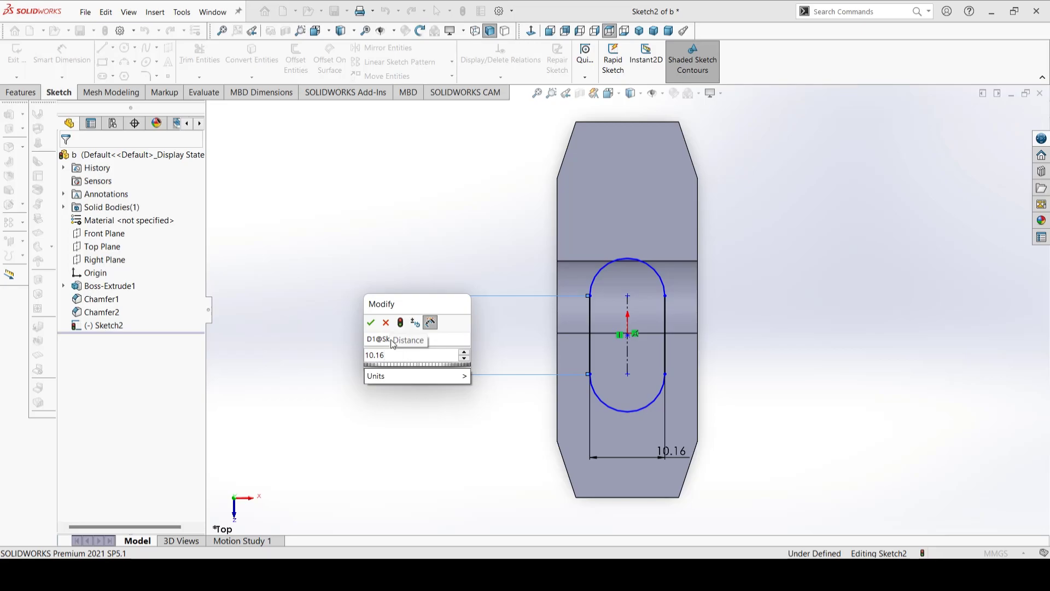
{"action": "left_click", "coordinate": [370, 322]}
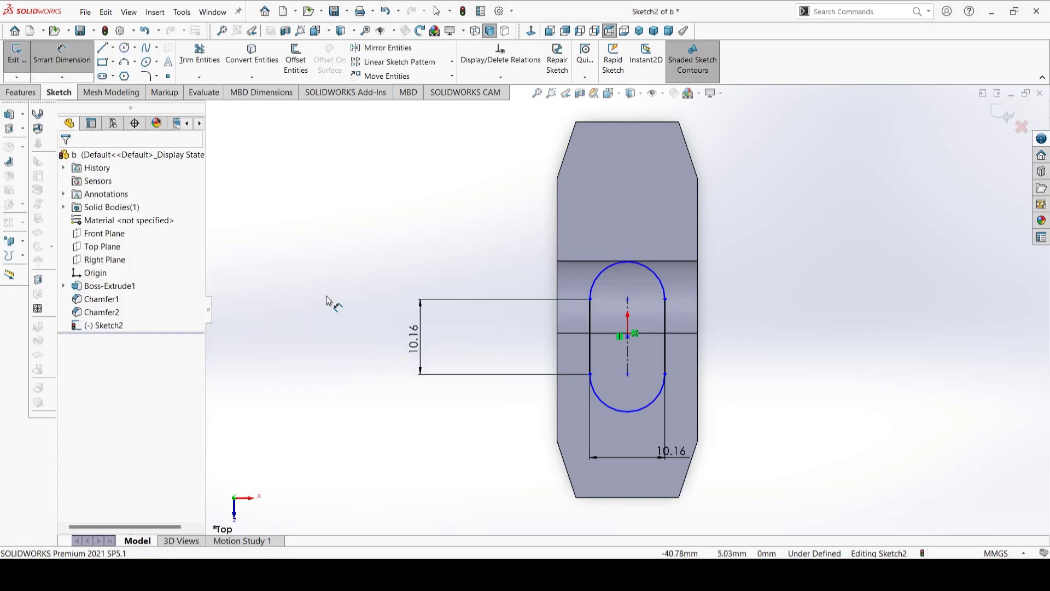
Step: Dimension the distance from the slot's +Z arc center to the origin as 3.81 mm
{"action": "scroll", "coordinate": [622, 355], "scroll_direction": "down", "scroll_amount": 3}
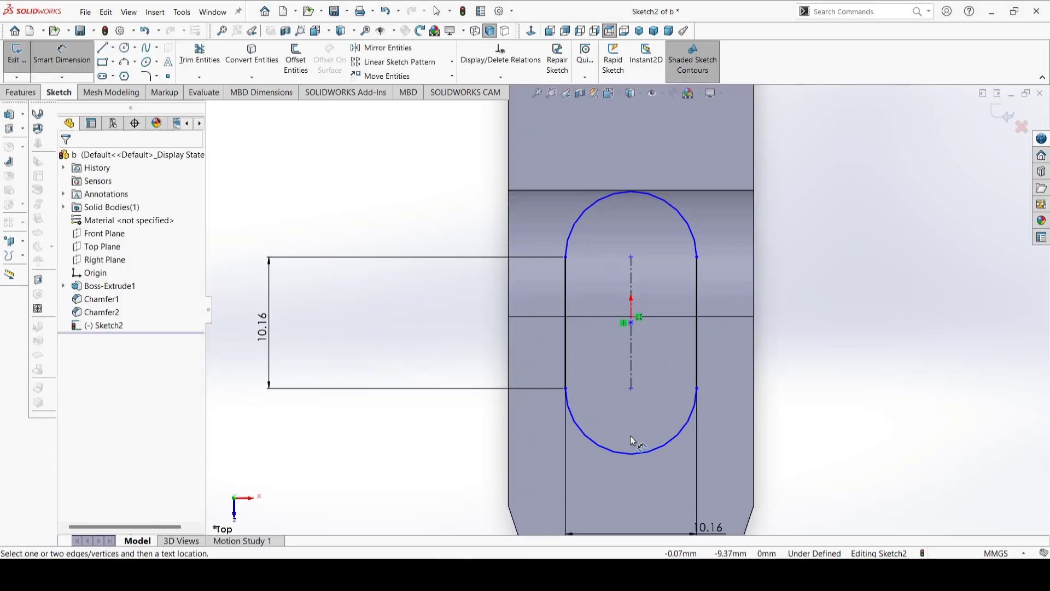
{"action": "left_click", "coordinate": [632, 389]}
{"action": "left_click", "coordinate": [632, 317]}
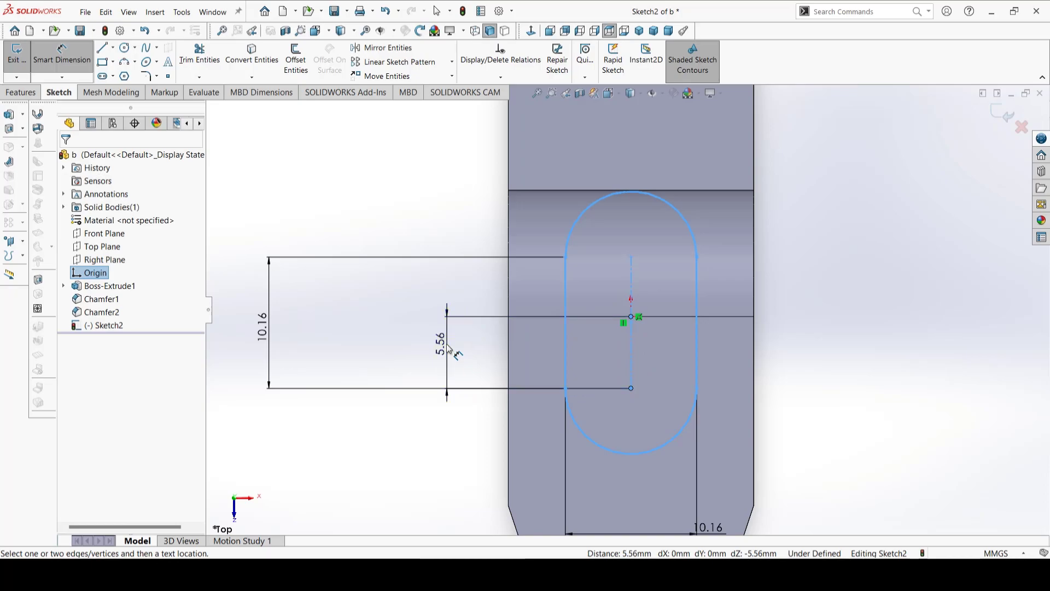
{"action": "left_click", "coordinate": [448, 348]}
{"action": "type", "text": "3"}
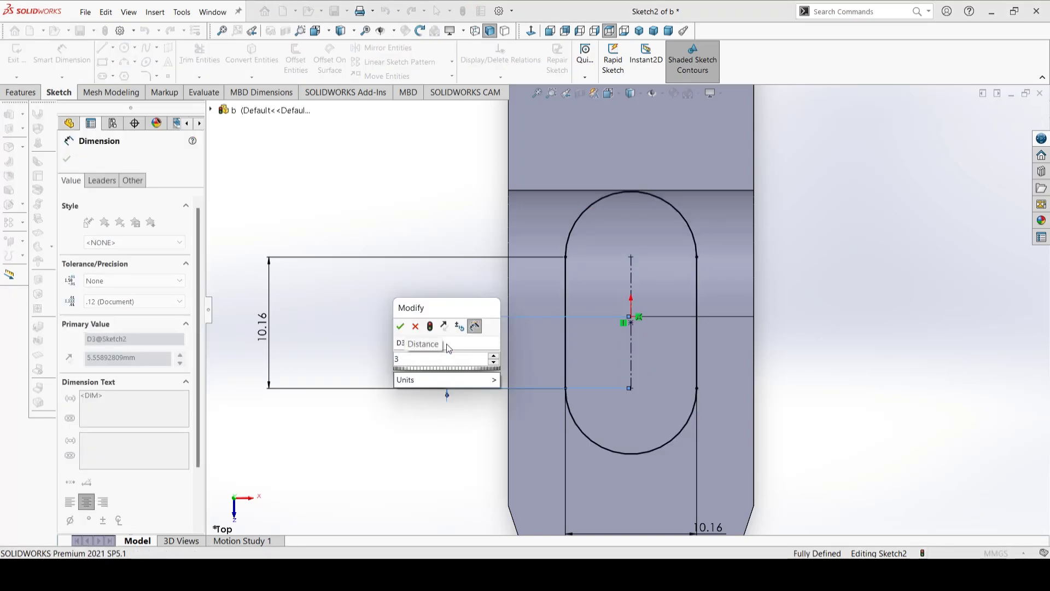
{"action": "type", "text": "."}
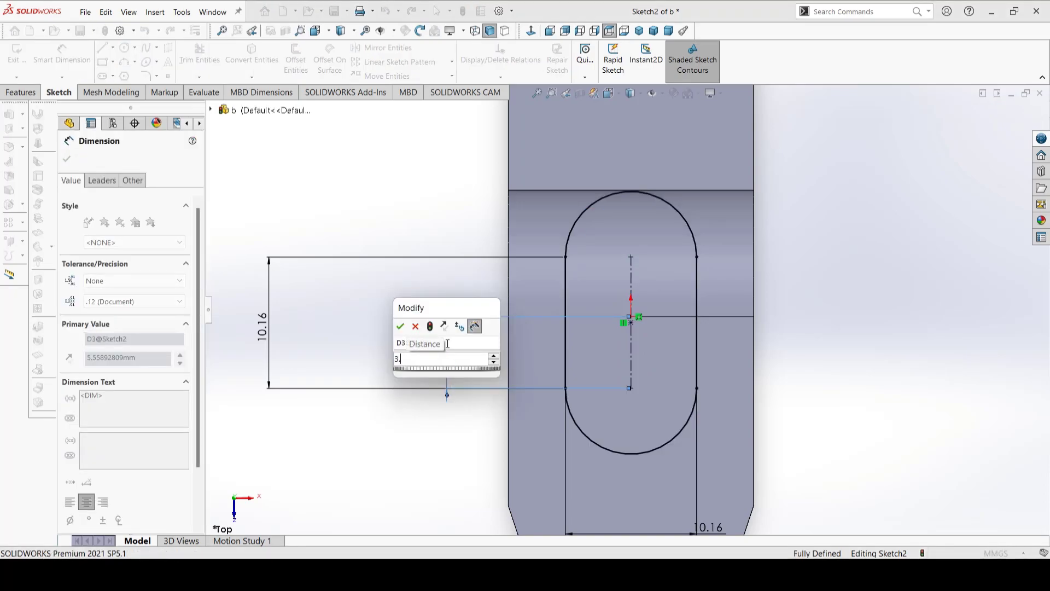
{"action": "type", "text": "81"}
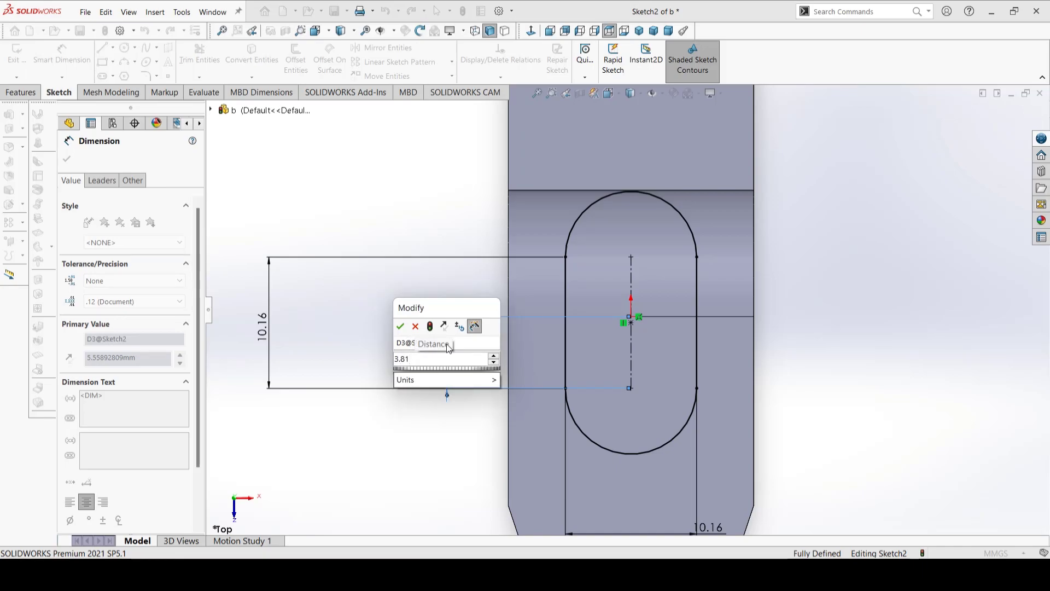
{"action": "left_click", "coordinate": [417, 447]}
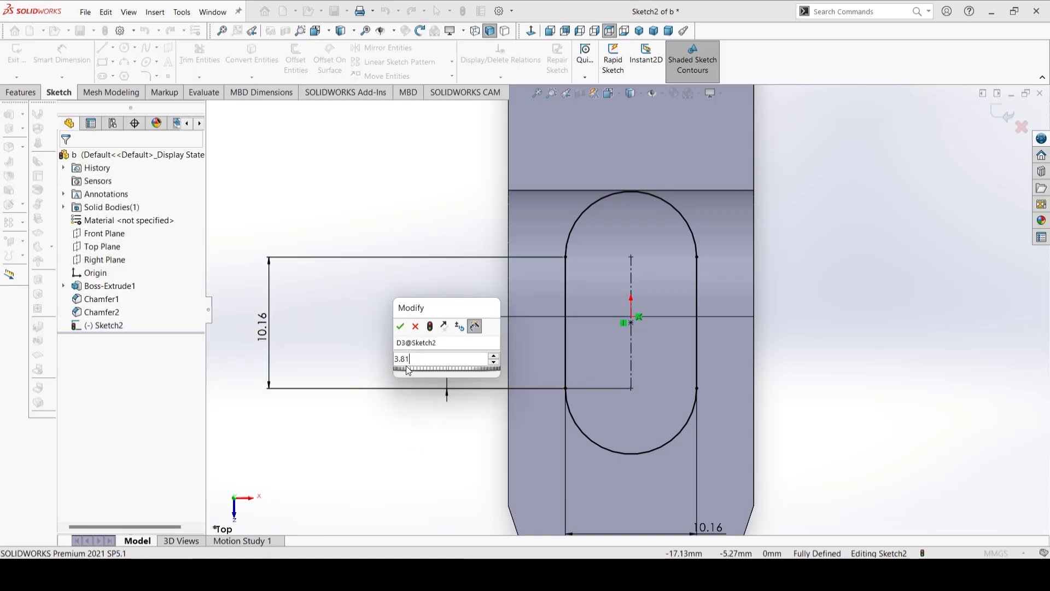
{"action": "left_click", "coordinate": [399, 328]}
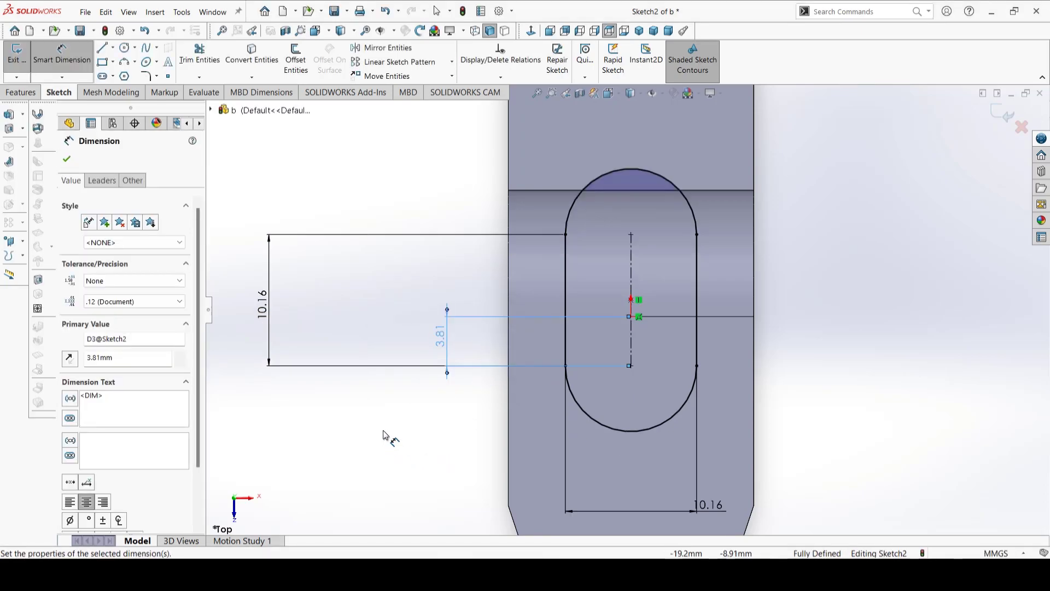
{"action": "key", "text": "f"}
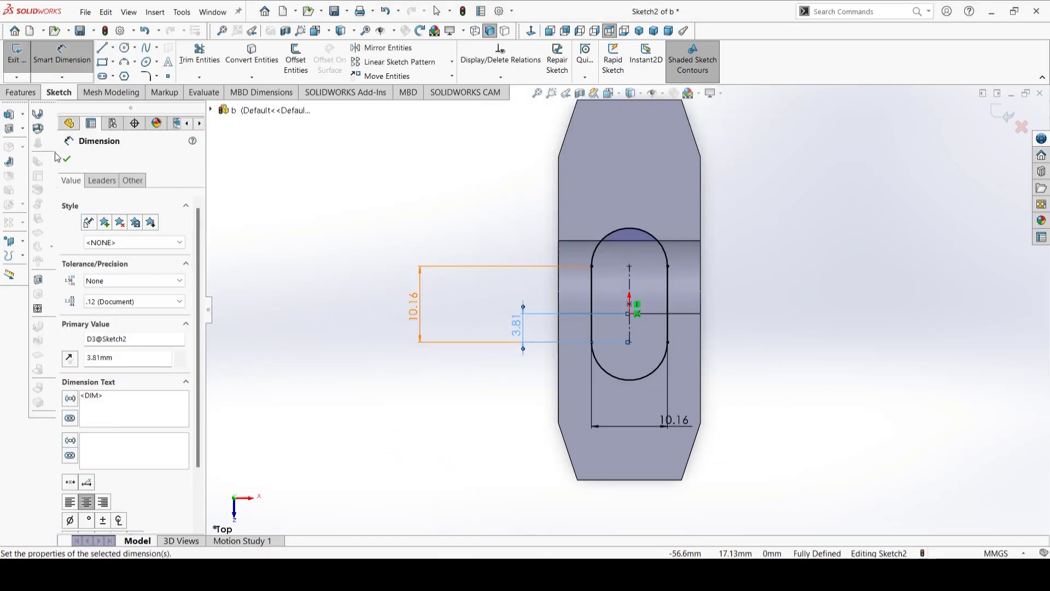
{"action": "left_click", "coordinate": [66, 159]}
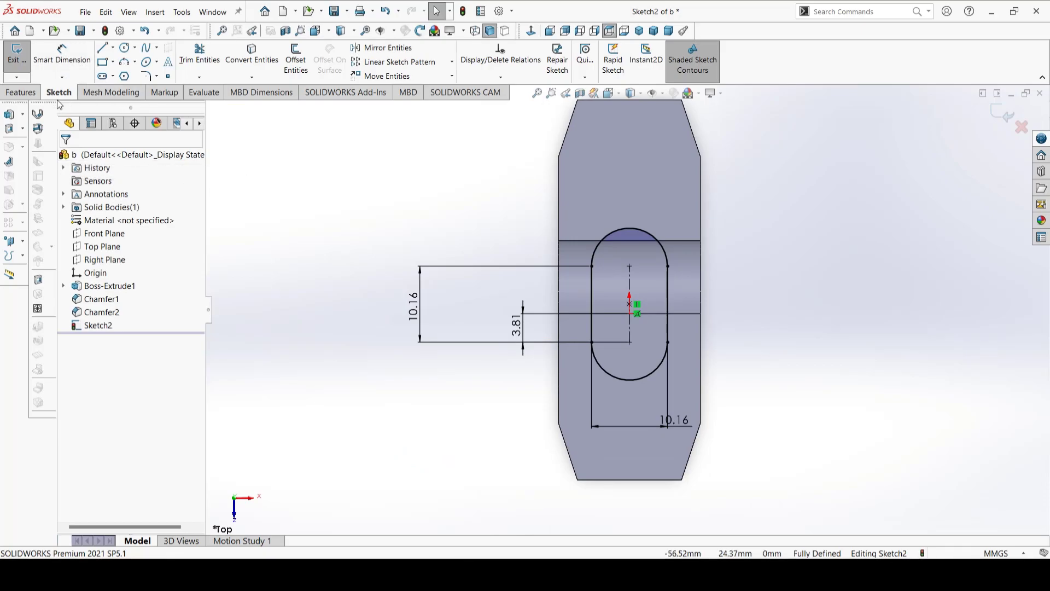
Step: Cut the slot sketch through the part with an Extruded Cut set to Through All - Both
{"action": "left_click", "coordinate": [32, 94]}
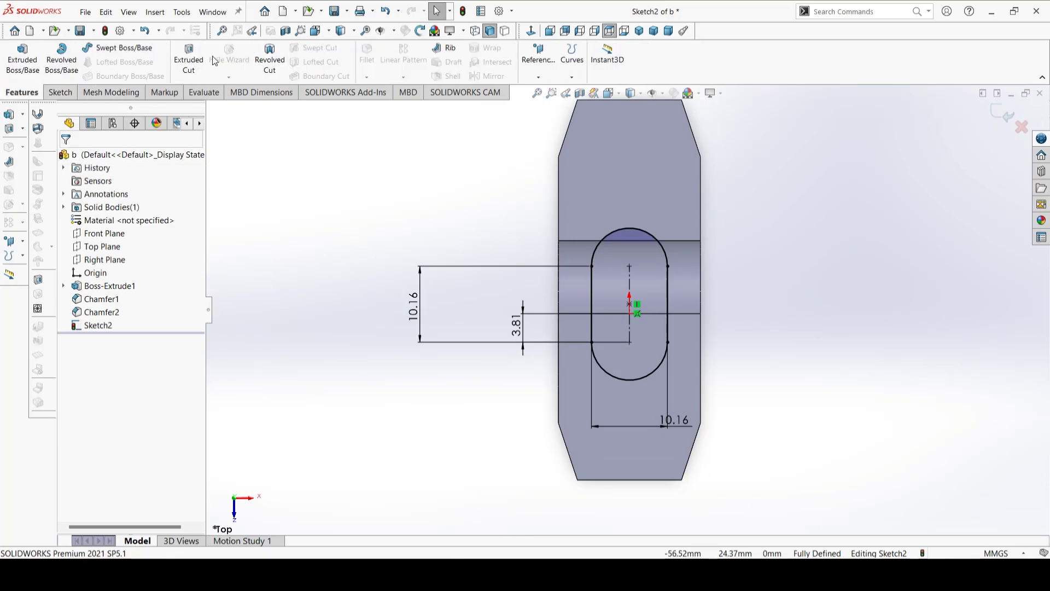
{"action": "left_click", "coordinate": [187, 59]}
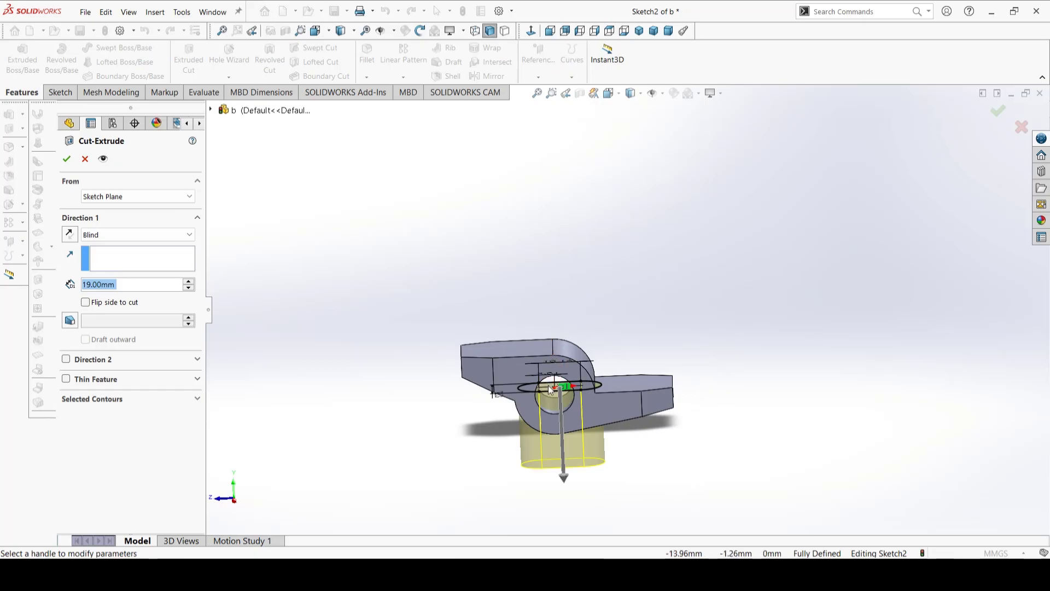
{"action": "left_click", "coordinate": [134, 239]}
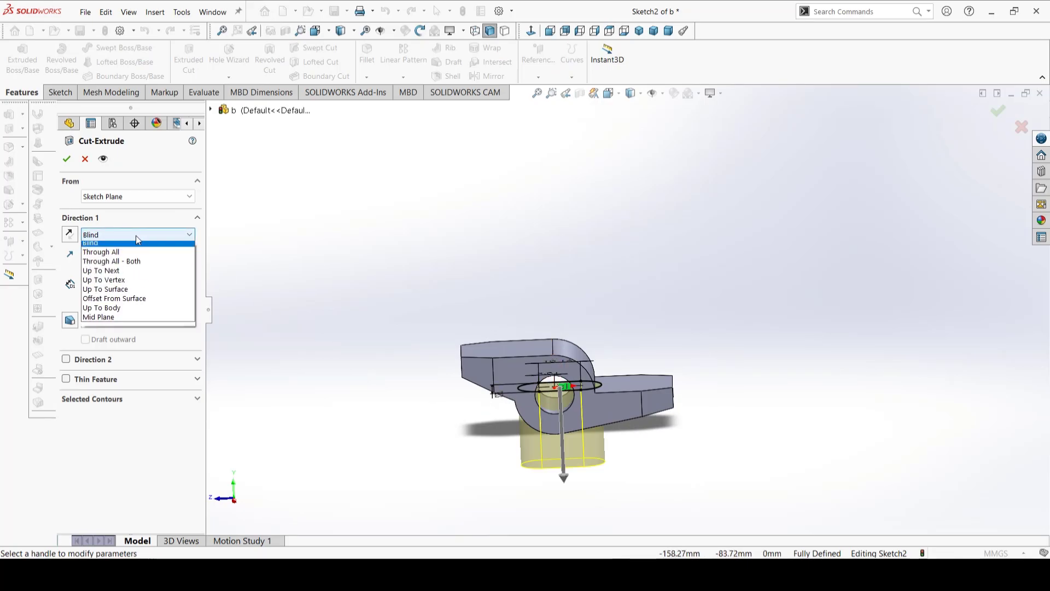
{"action": "left_click", "coordinate": [121, 264]}
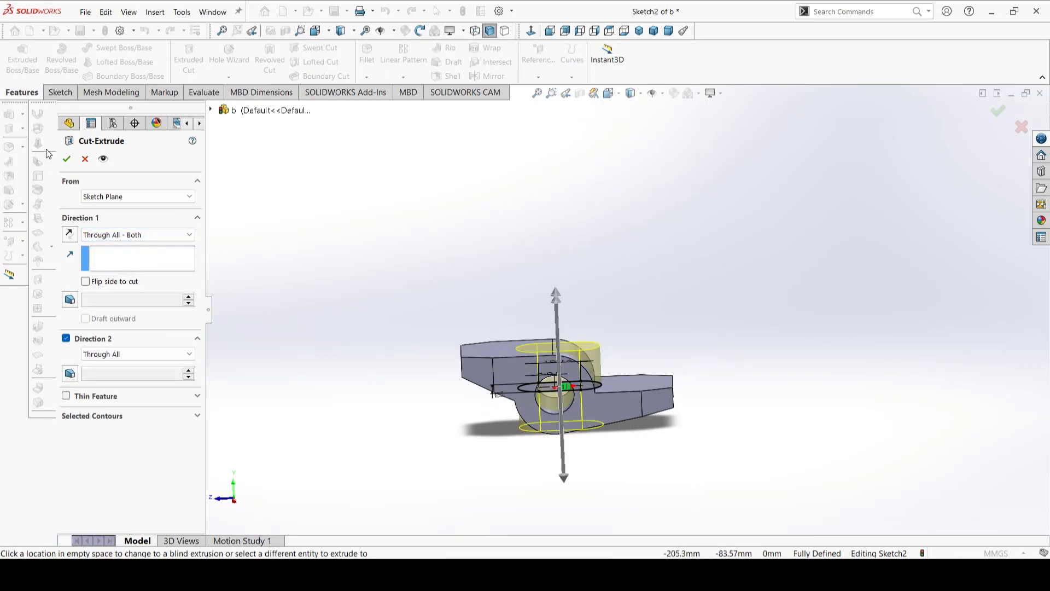
{"action": "left_click", "coordinate": [68, 159]}
{"action": "middle_click_drag", "start_coordinate": [401, 301], "coordinate": [375, 375]}
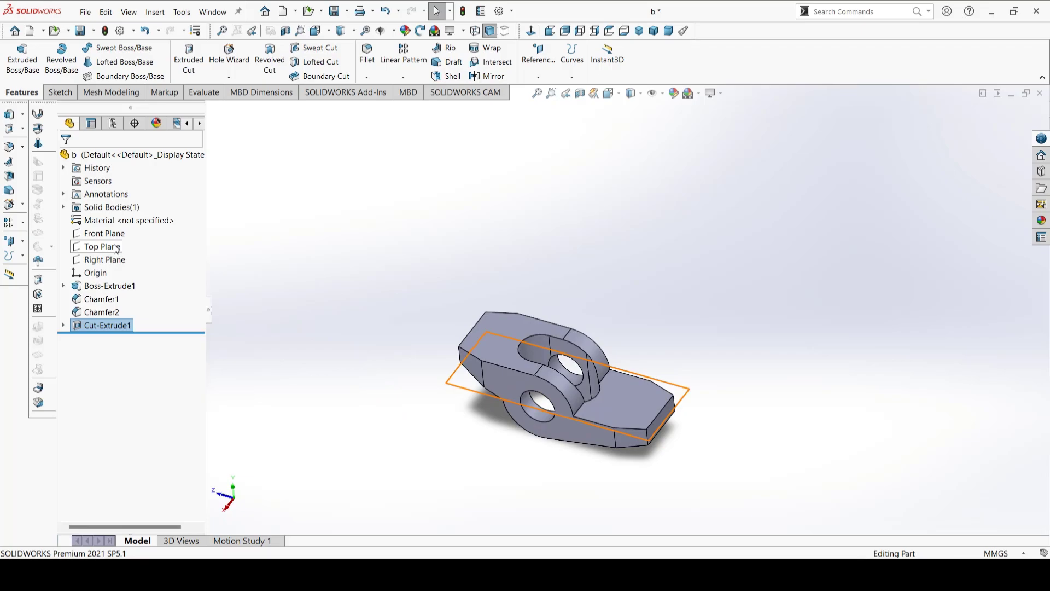
Step: Sketch a center rectangle on the Top Plane, about 6.81 by 14.25 mm, centered on the -Z arm and reaching its end edge
{"action": "left_click", "coordinate": [105, 246]}
{"action": "left_click", "coordinate": [124, 229]}
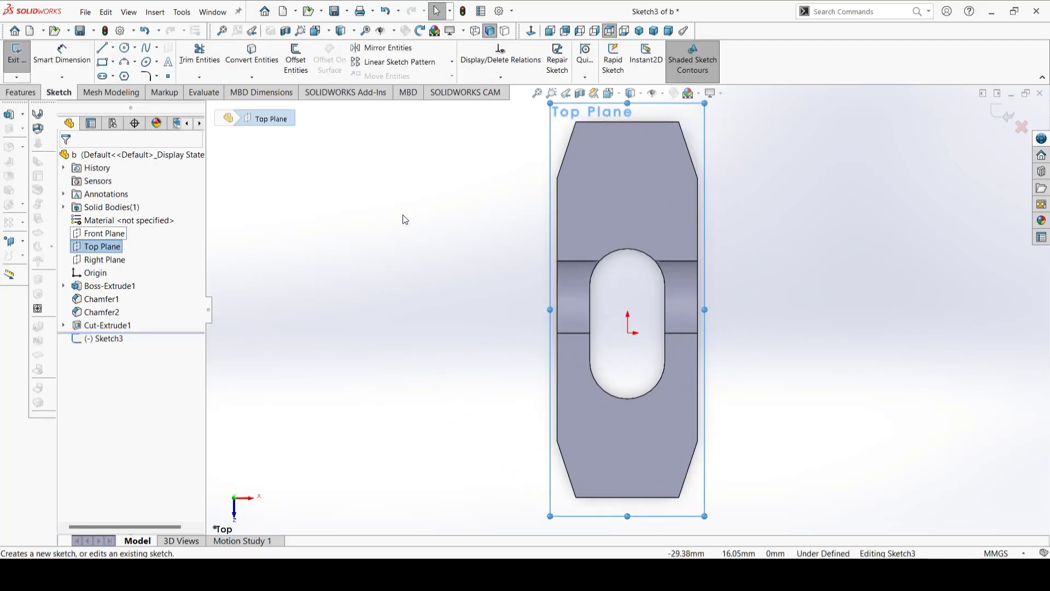
{"action": "left_click", "coordinate": [113, 62]}
{"action": "left_click", "coordinate": [134, 90]}
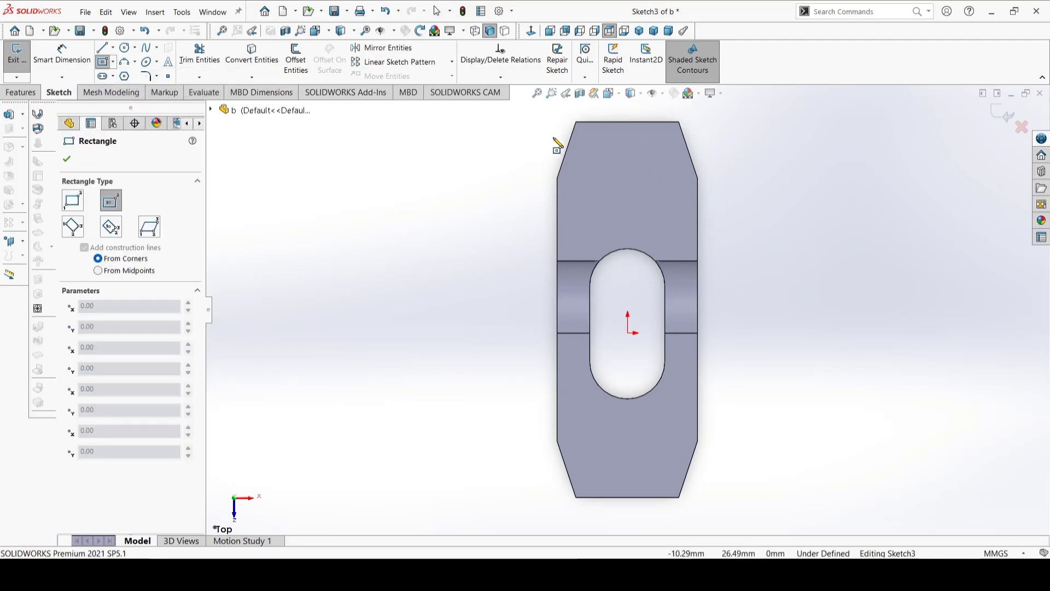
{"action": "left_click", "coordinate": [628, 175]}
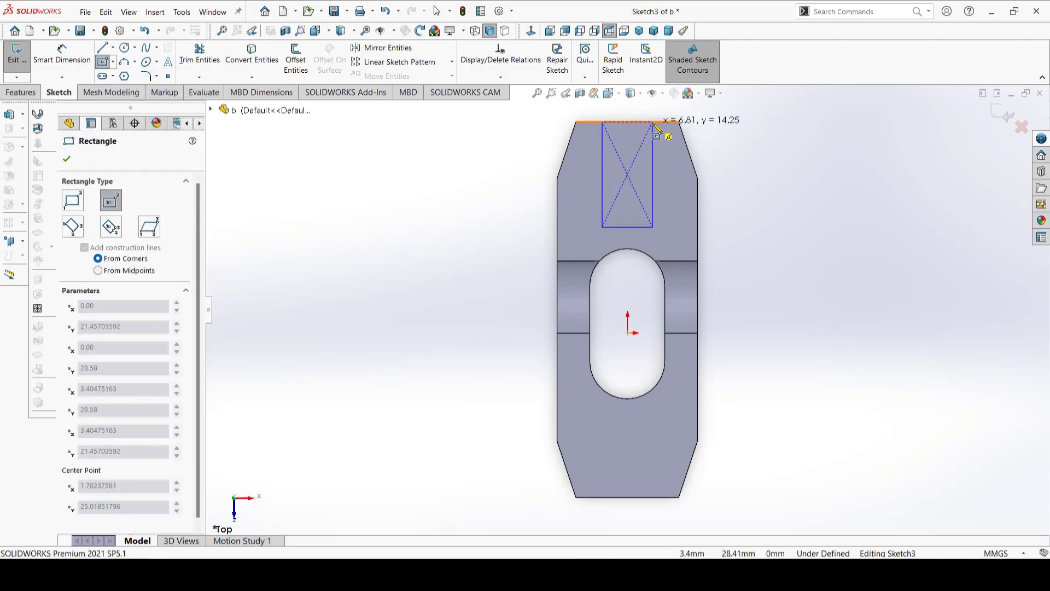
{"action": "left_click", "coordinate": [654, 123]}
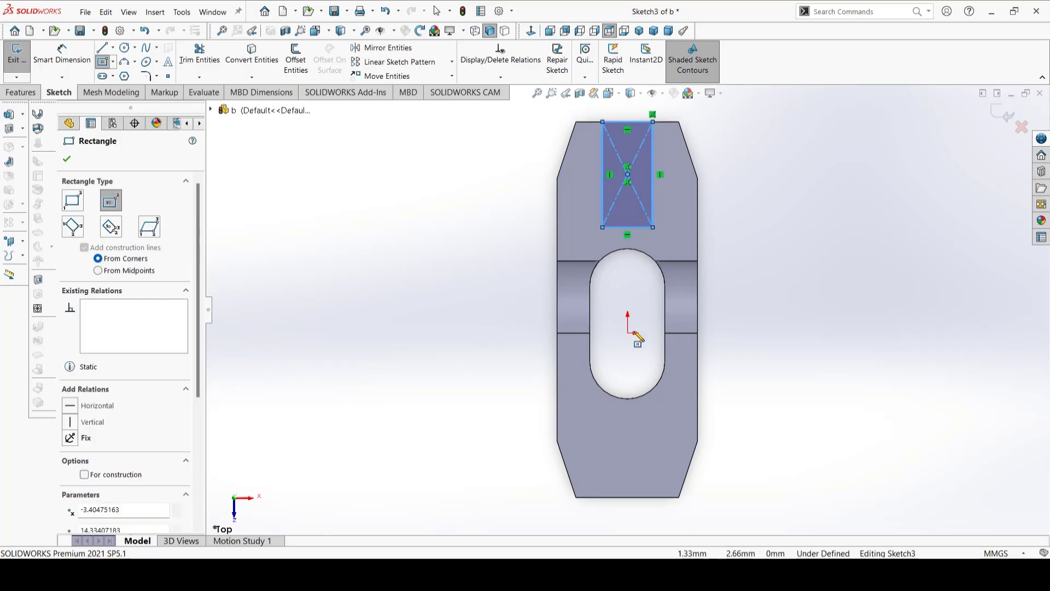
Step: Add a second center rectangle, about 6.81 by 14.25 mm, on the +Z arm, in line with the origin and reaching the end edge
{"action": "left_click", "coordinate": [629, 446]}
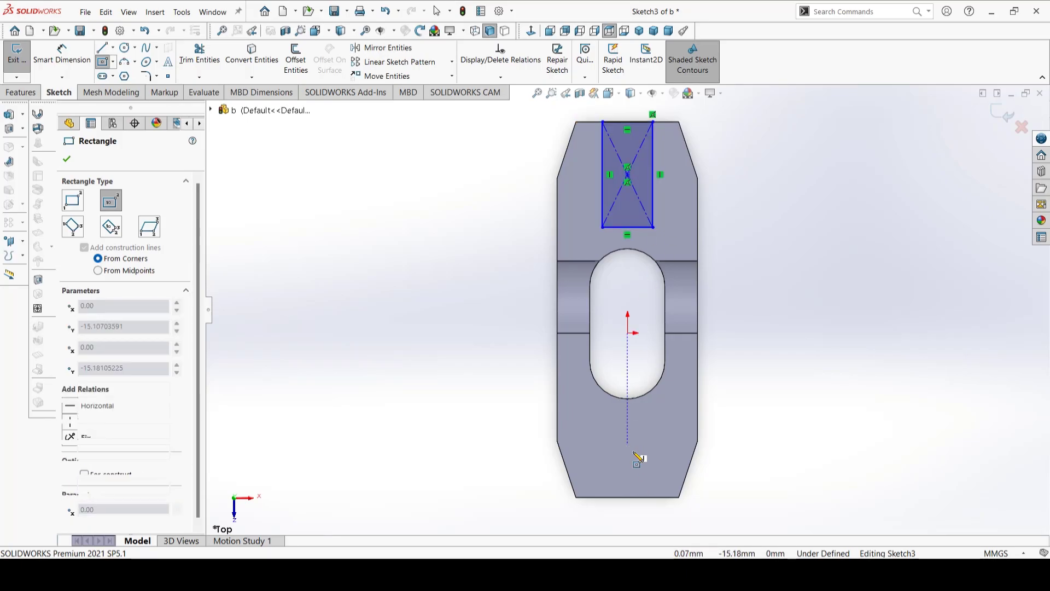
{"action": "left_click", "coordinate": [653, 498]}
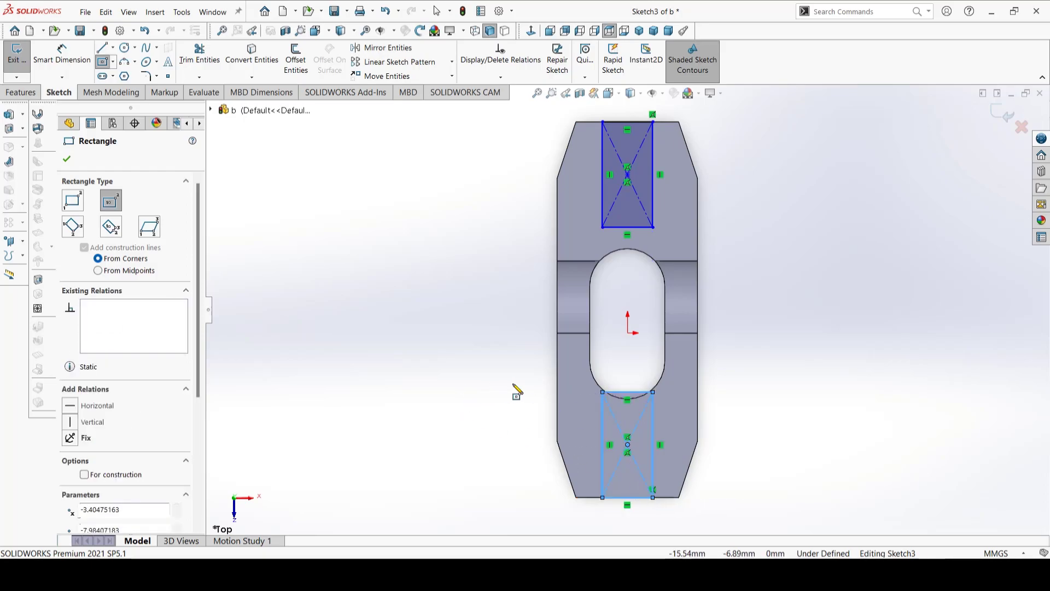
{"action": "key", "text": "Escape"}
Step: Dimension the +Z rectangle's side along the part's length as 9.53 mm
{"action": "right_click_drag", "start_coordinate": [454, 363], "coordinate": [467, 311]}
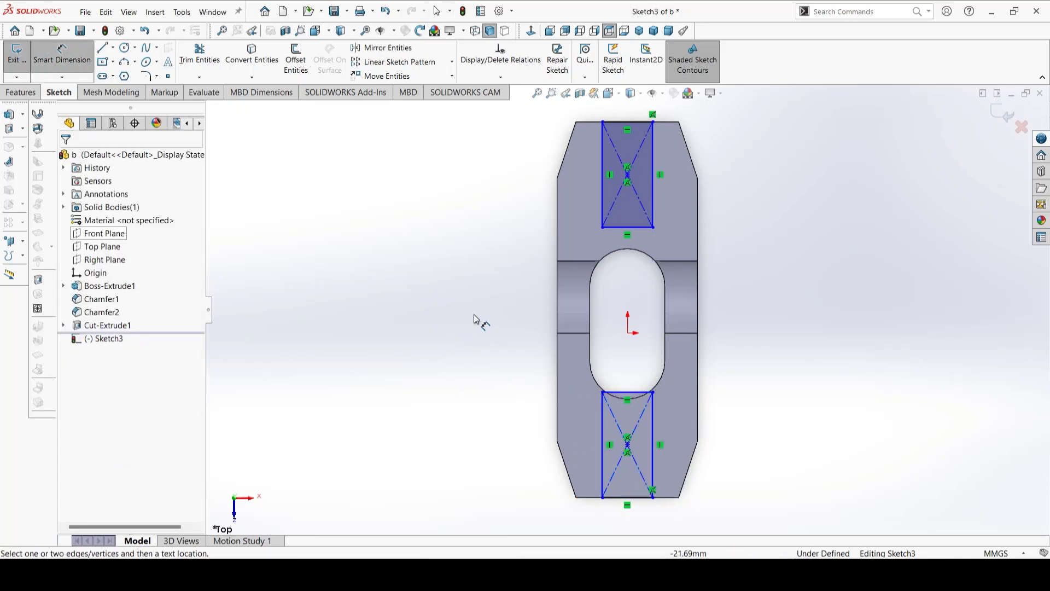
{"action": "left_click", "coordinate": [604, 459]}
{"action": "left_click", "coordinate": [498, 454]}
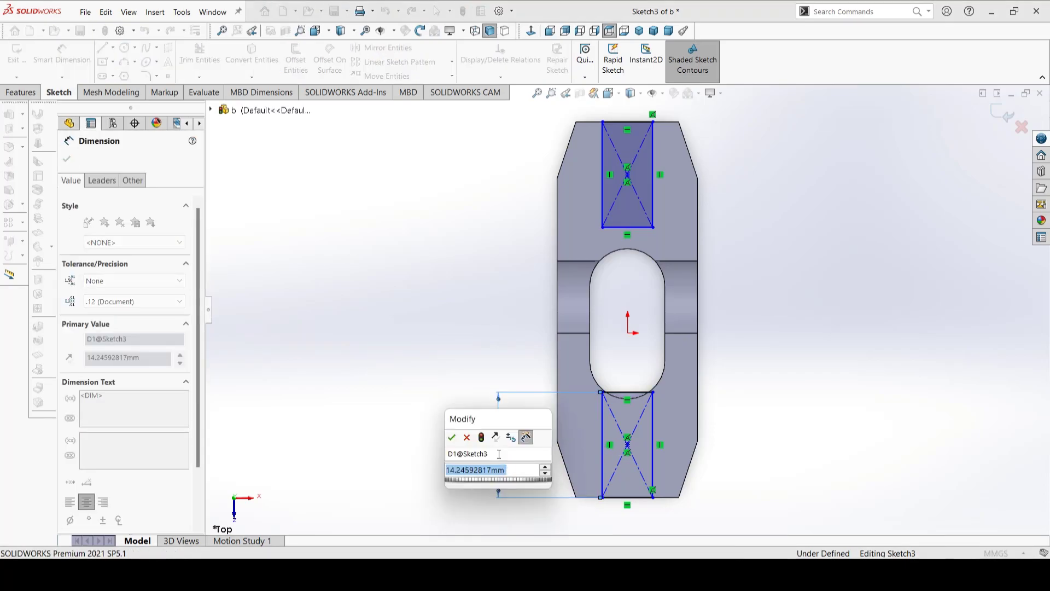
{"action": "type", "text": "9."}
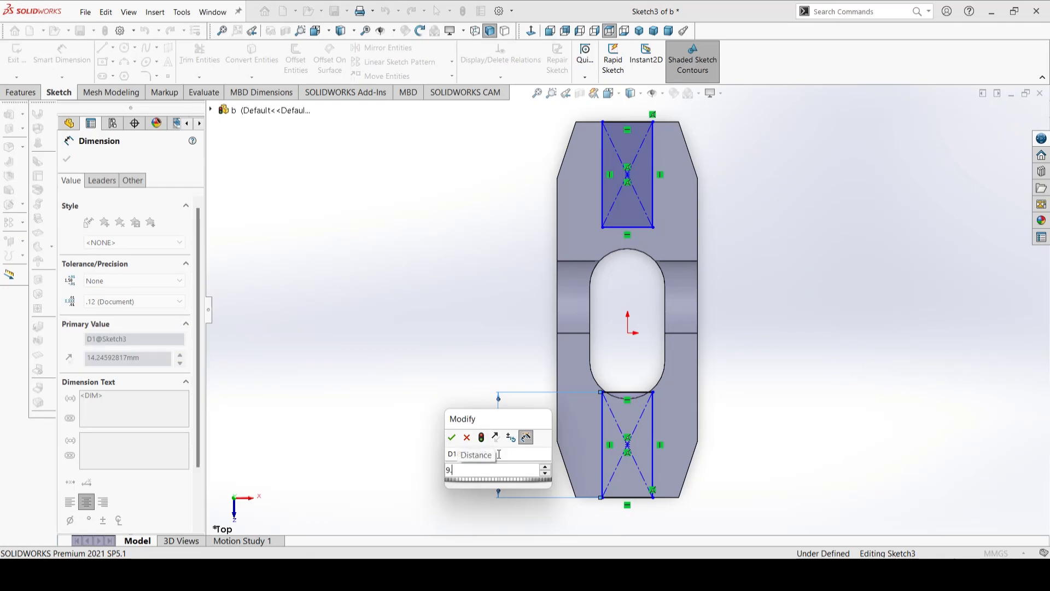
{"action": "type", "text": "53"}
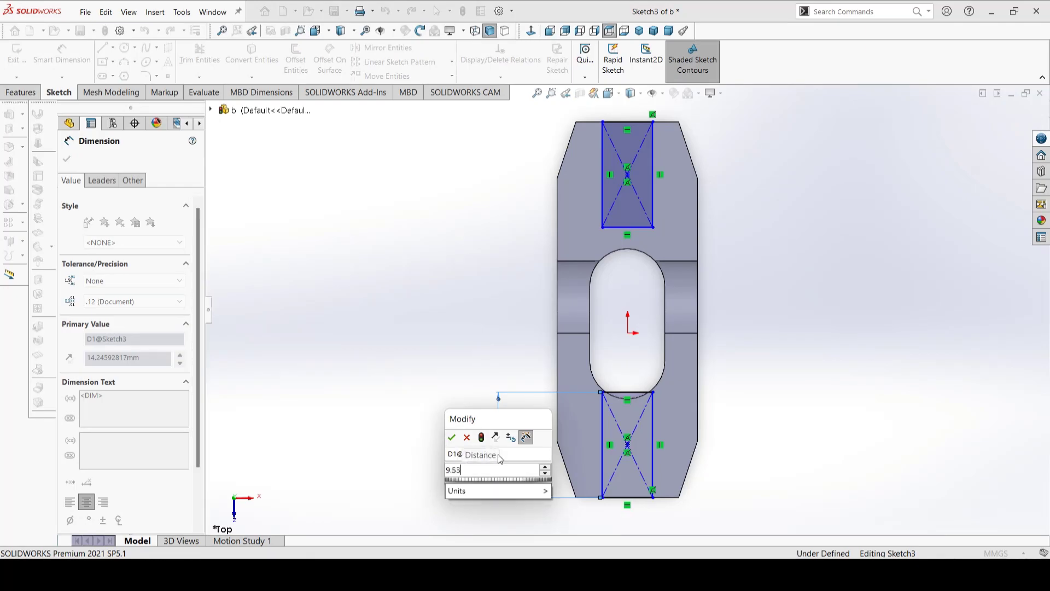
{"action": "left_click", "coordinate": [451, 438]}
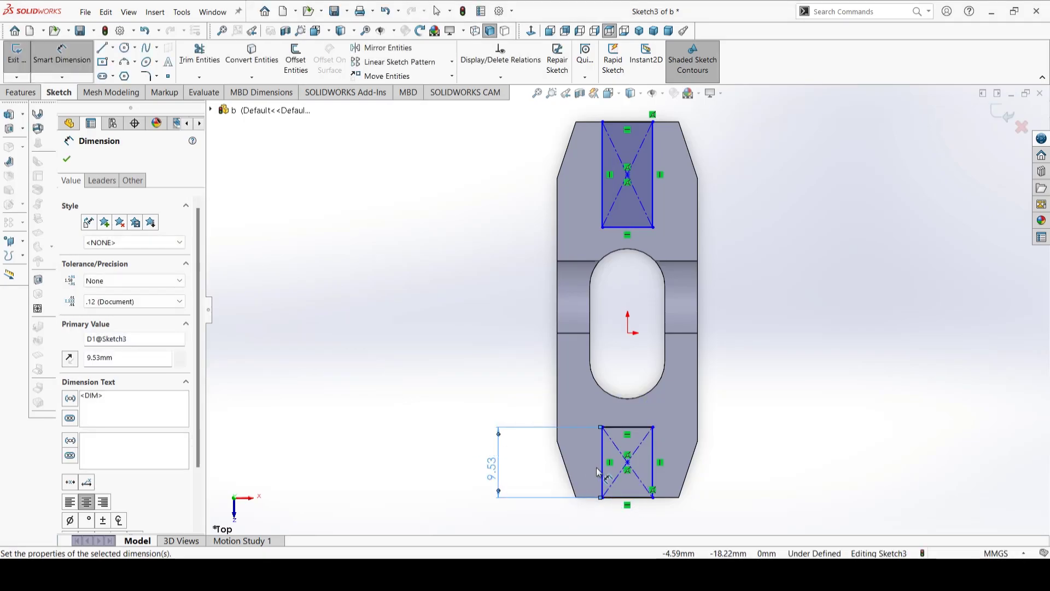
Step: Dimension the +Z rectangle's width along the arm's end edge as 9.53 mm
{"action": "left_click", "coordinate": [622, 497]}
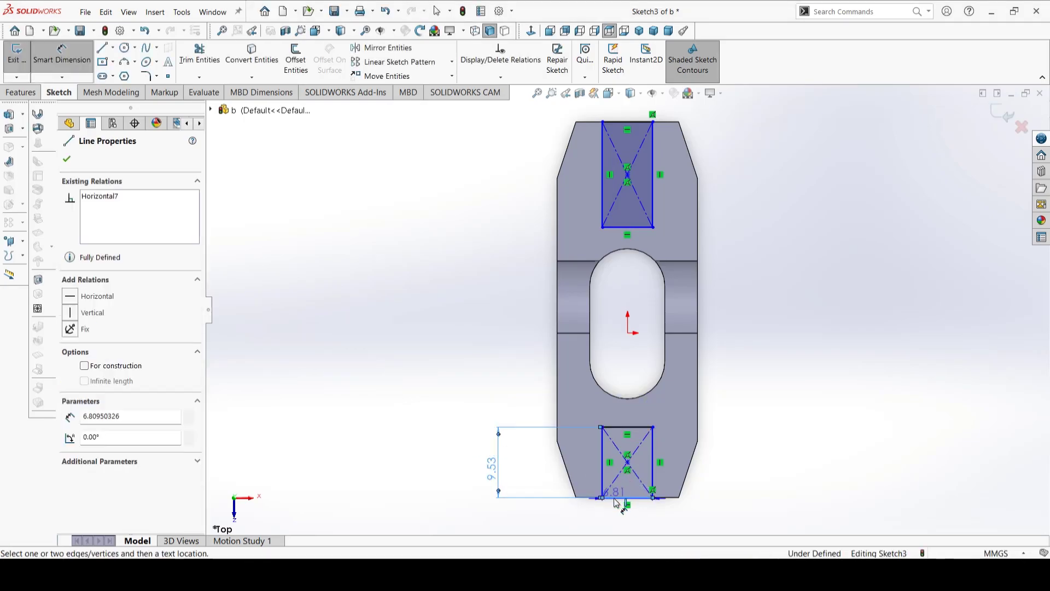
{"action": "left_click", "coordinate": [617, 519]}
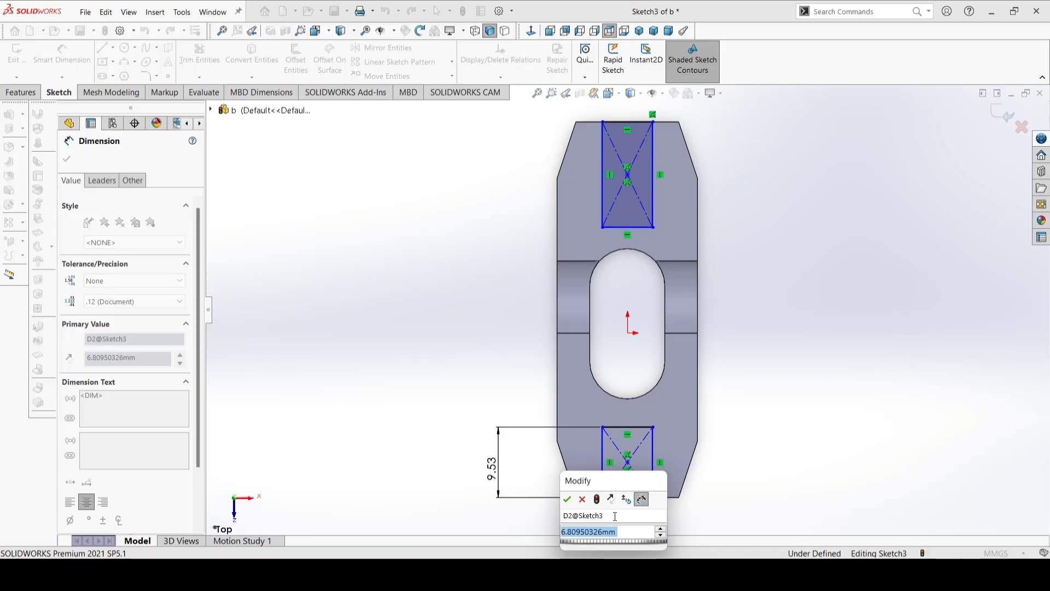
{"action": "type", "text": "9."}
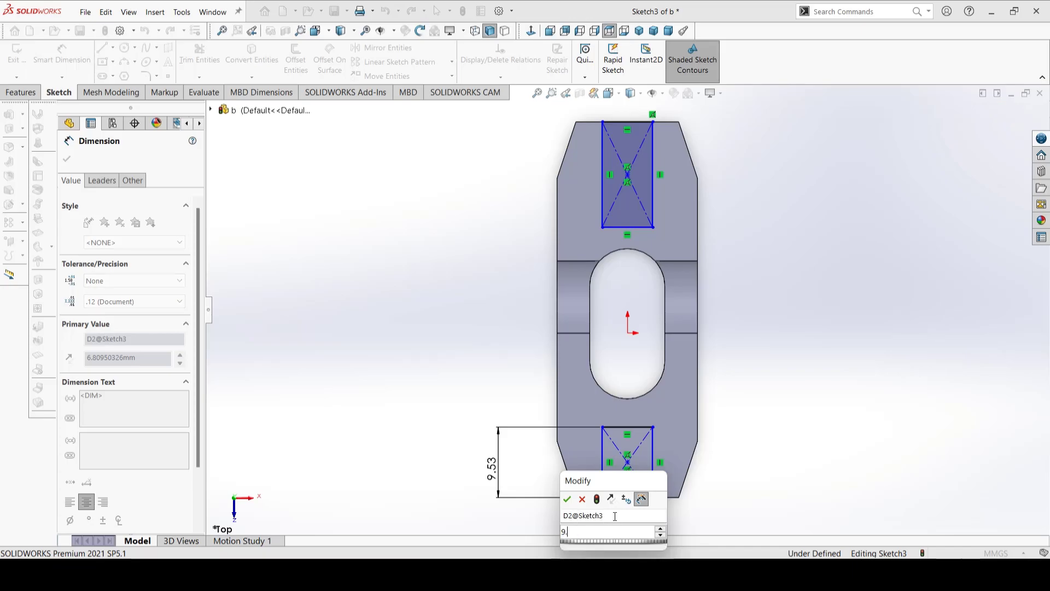
{"action": "type", "text": "53"}
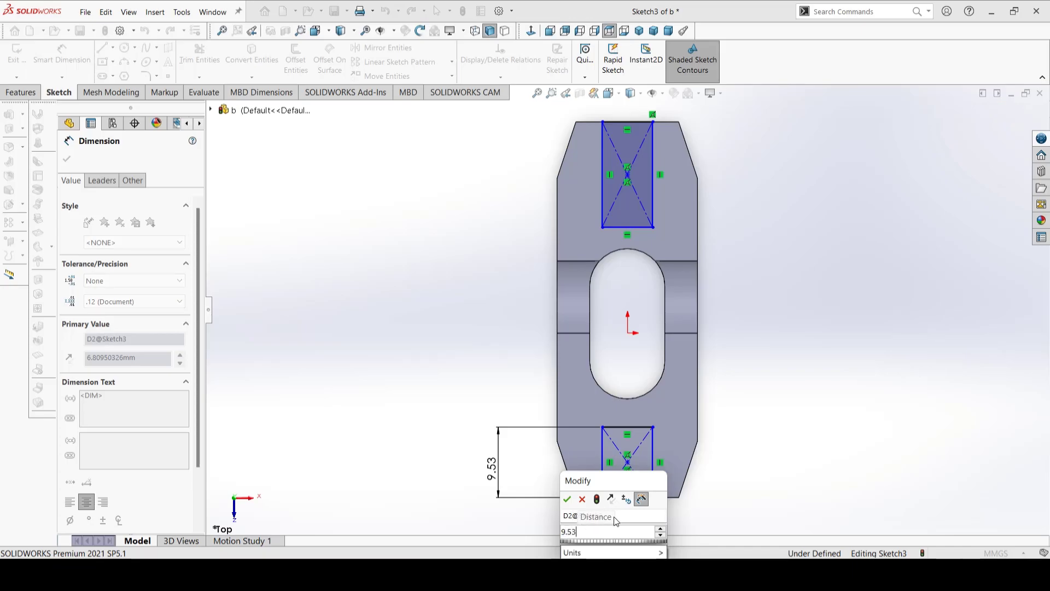
{"action": "key", "text": "Return"}
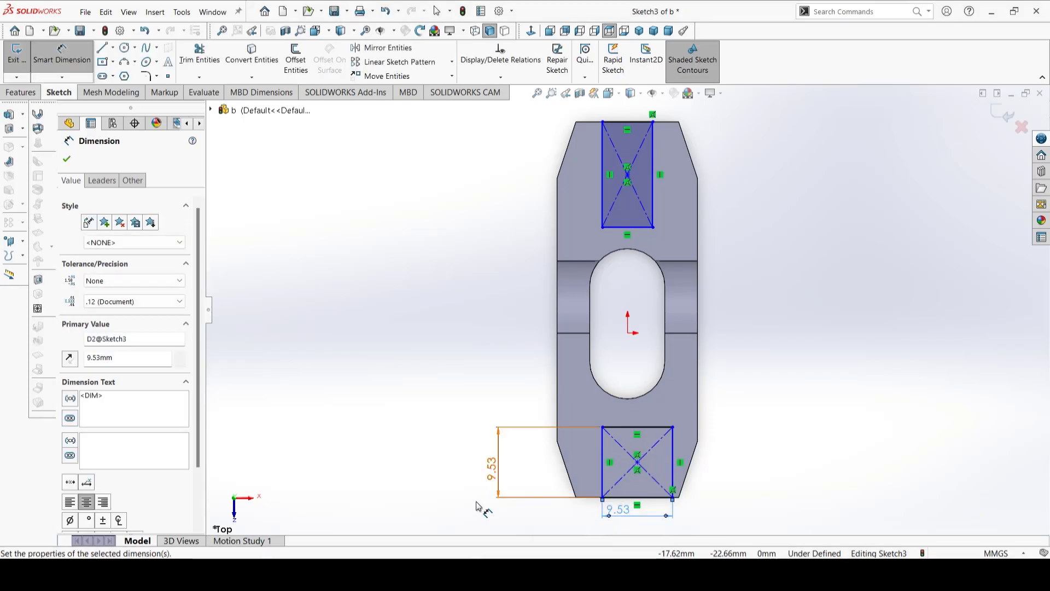
Step: Dimension the -Z rectangle's side along the part's length as 9.53 mm
{"action": "left_click", "coordinate": [387, 477]}
{"action": "scroll", "coordinate": [535, 422], "scroll_direction": "up", "scroll_amount": 3}
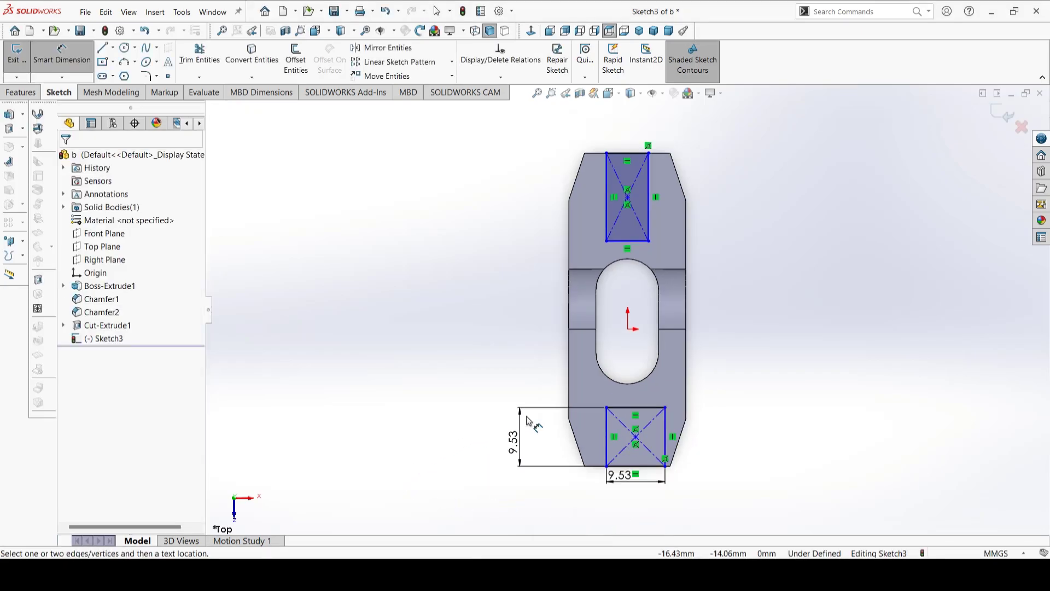
{"action": "scroll", "coordinate": [642, 306], "scroll_direction": "down", "scroll_amount": 3}
{"action": "scroll", "coordinate": [651, 318], "scroll_direction": "down", "scroll_amount": 1}
{"action": "scroll", "coordinate": [659, 331], "scroll_direction": "up", "scroll_amount": 3}
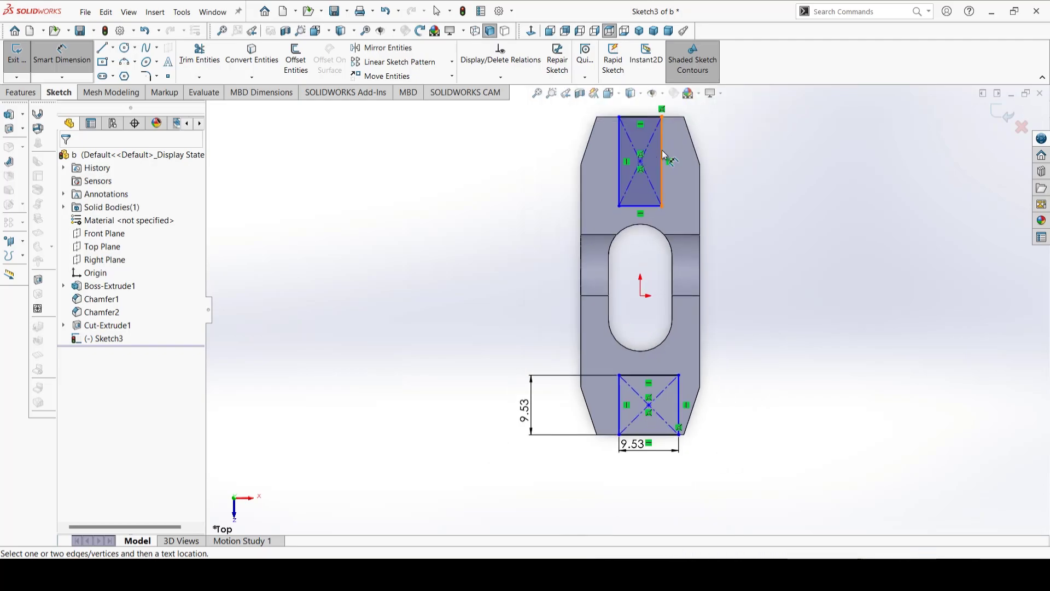
{"action": "left_click", "coordinate": [620, 186]}
{"action": "left_click", "coordinate": [488, 194]}
{"action": "type", "text": "9"}
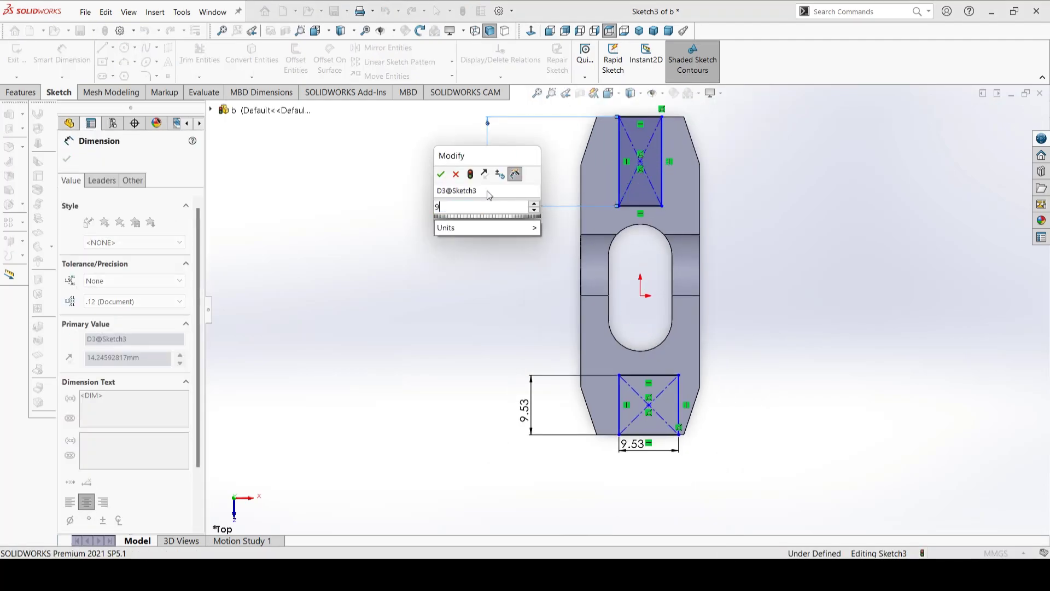
{"action": "type", "text": ".53"}
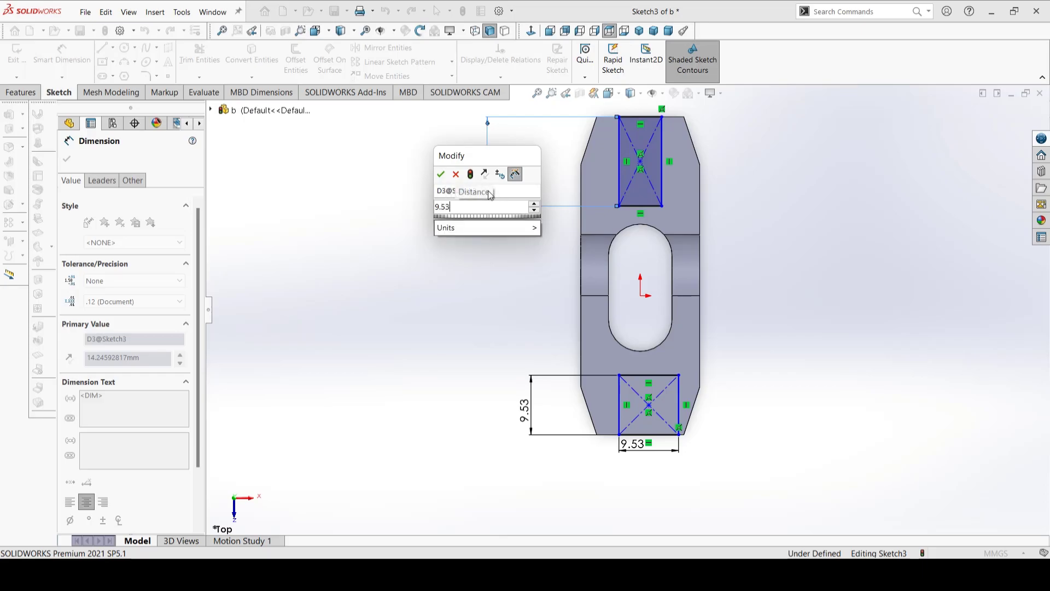
{"action": "key", "text": "Return"}
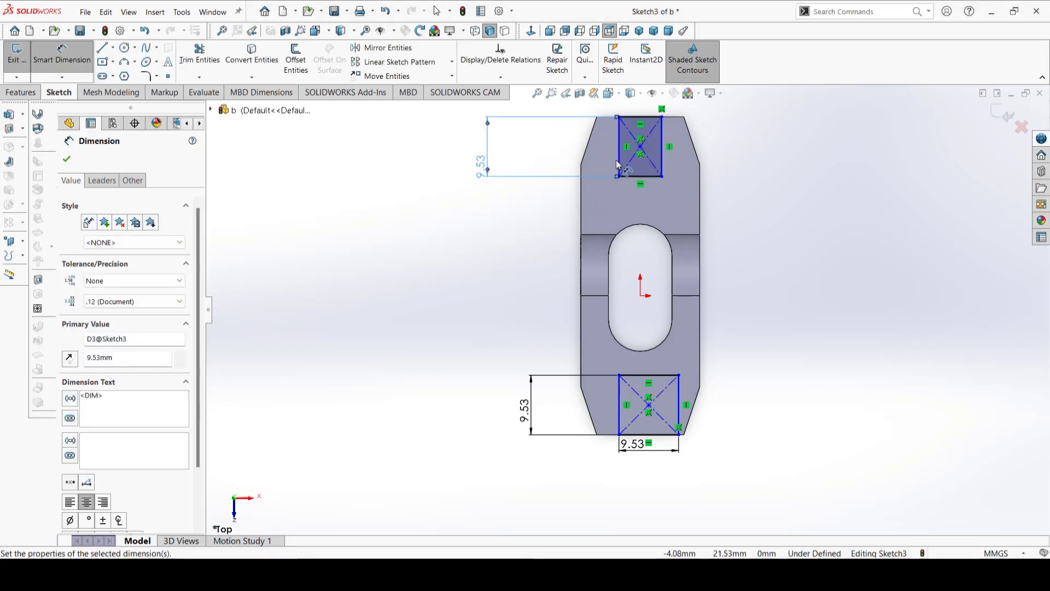
Step: Dimension the -Z rectangle's width across the arm as 9.53 mm and leave the dimension command
{"action": "left_click", "coordinate": [638, 176]}
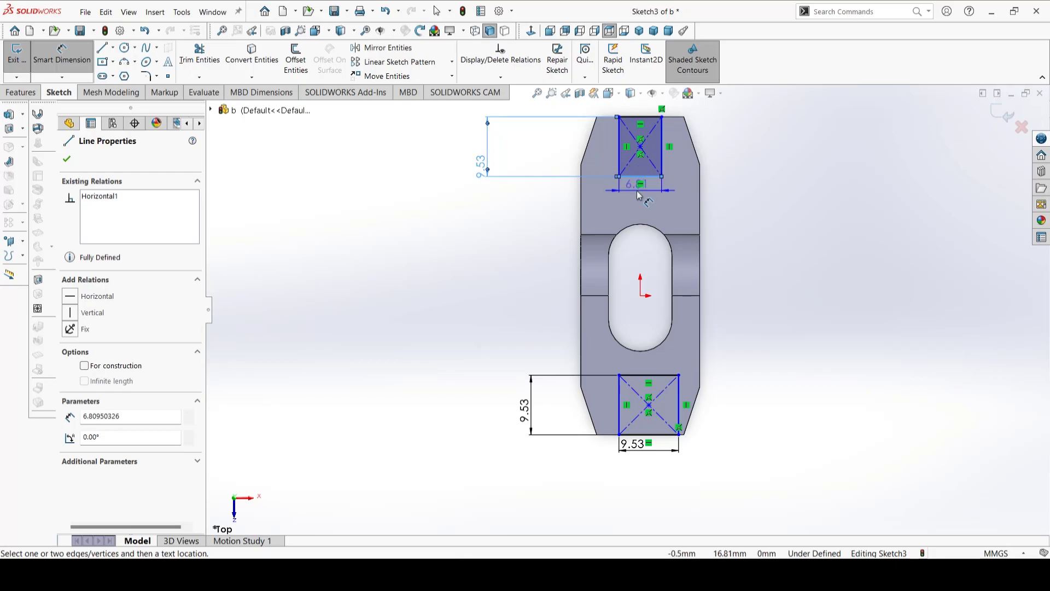
{"action": "left_click", "coordinate": [638, 191]}
{"action": "type", "text": "9.53"}
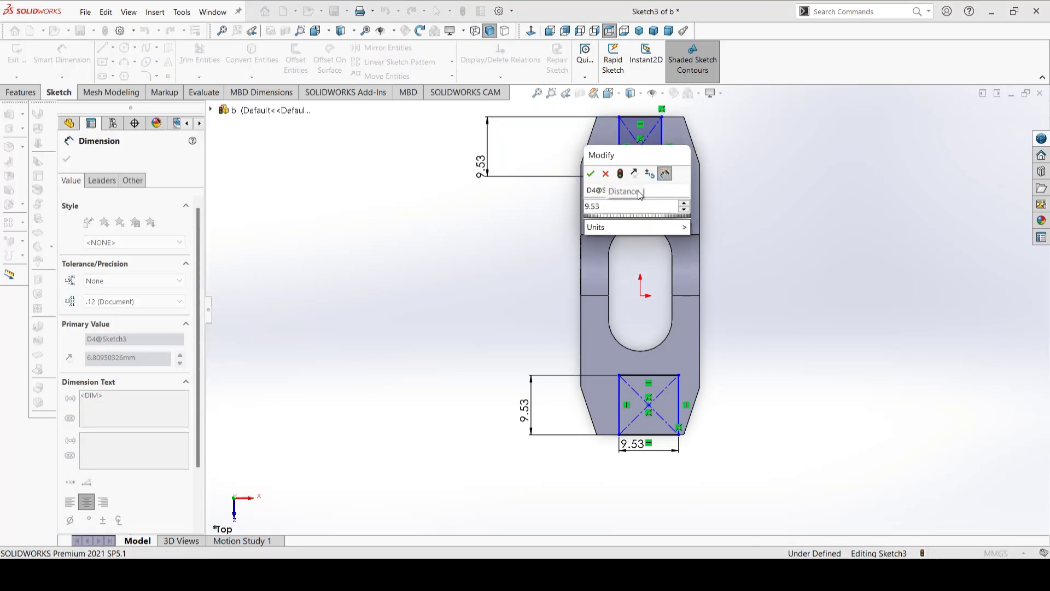
{"action": "key", "text": "Return"}
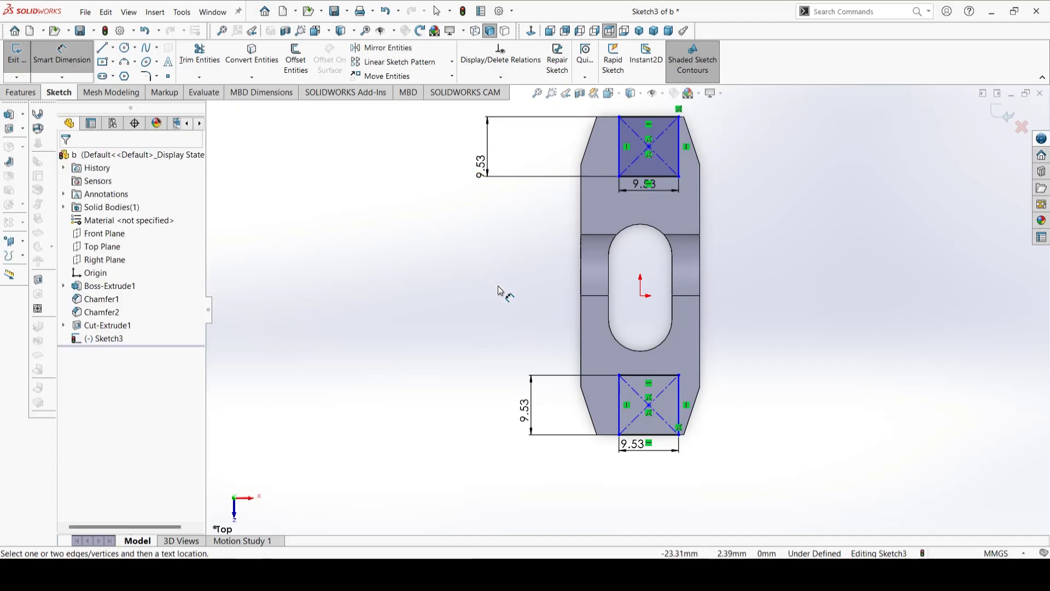
{"action": "key", "text": "Escape"}
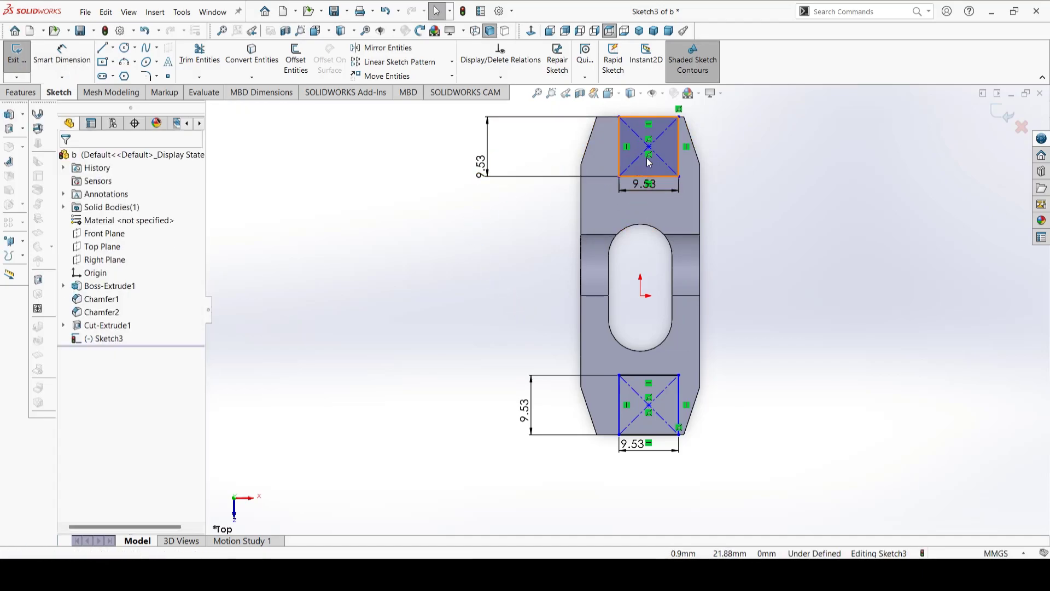
Step: Align the center points of both rectangles with the origin using a Vertical relation
{"action": "left_click", "coordinate": [641, 296], "text": "ctrl"}
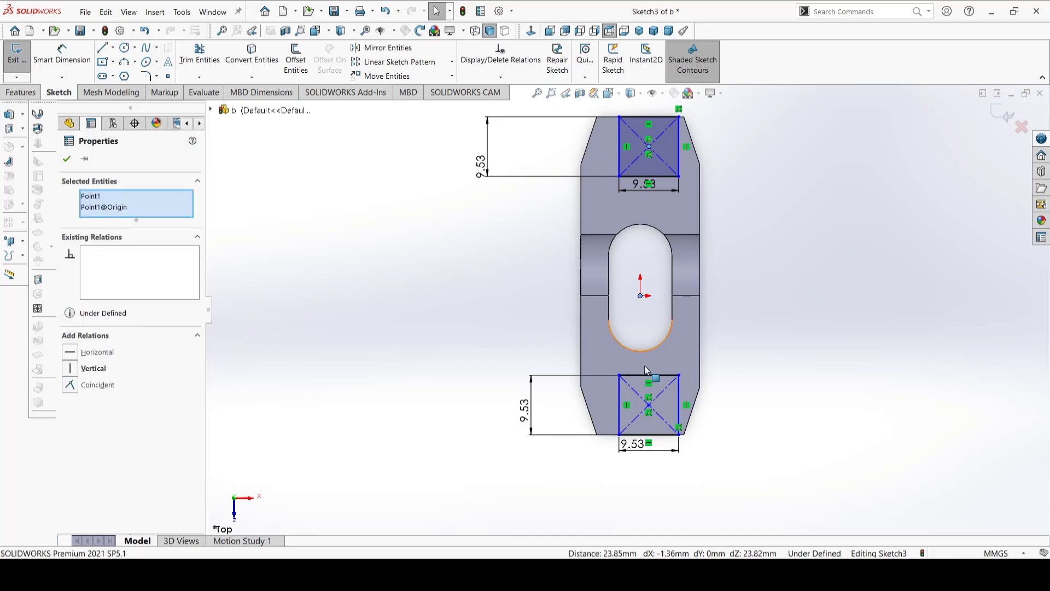
{"action": "left_click", "coordinate": [648, 404], "text": "ctrl"}
{"action": "left_click", "coordinate": [70, 381]}
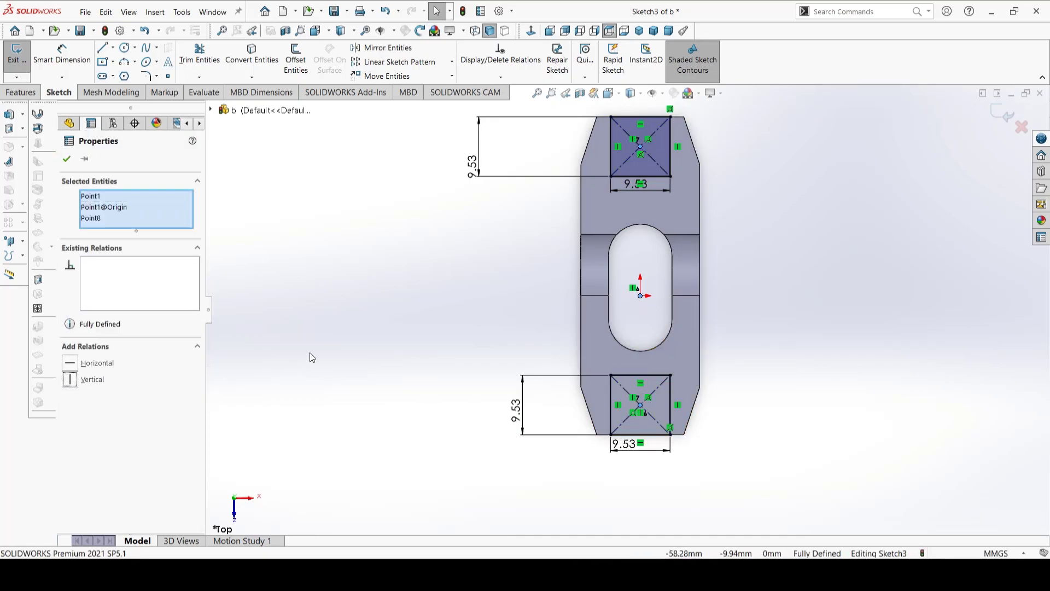
{"action": "left_click", "coordinate": [381, 316]}
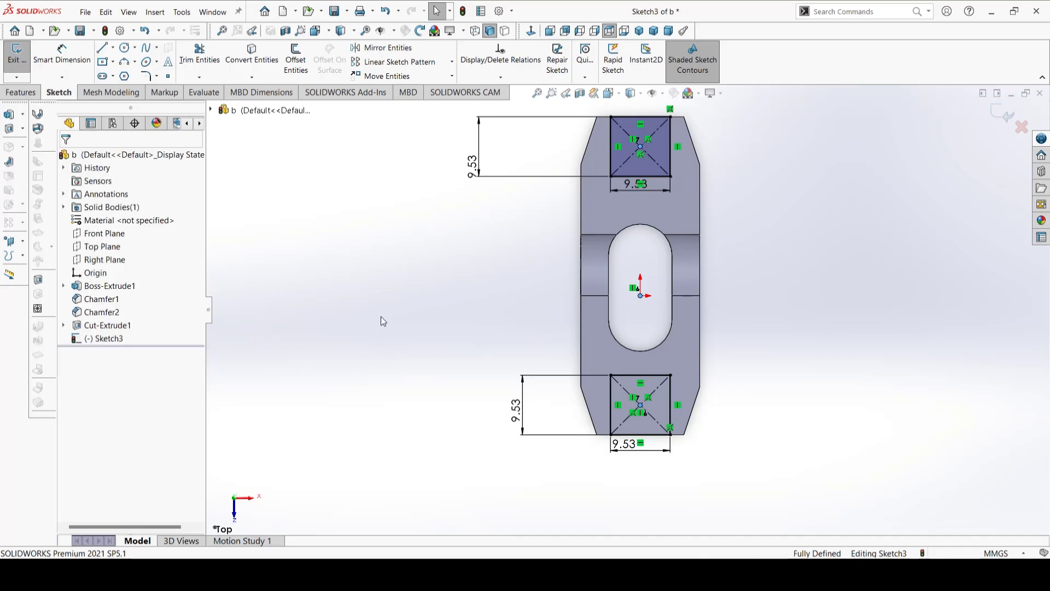
Step: Cut both end rectangles through the part with an Extruded Cut set to Through All - Both
{"action": "left_click", "coordinate": [36, 95]}
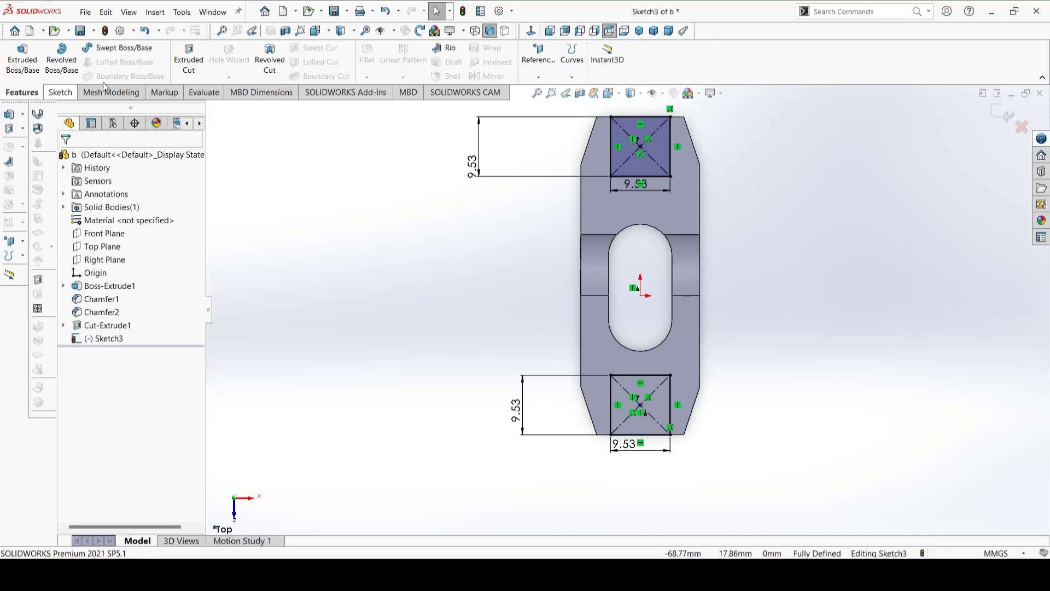
{"action": "left_click", "coordinate": [189, 60]}
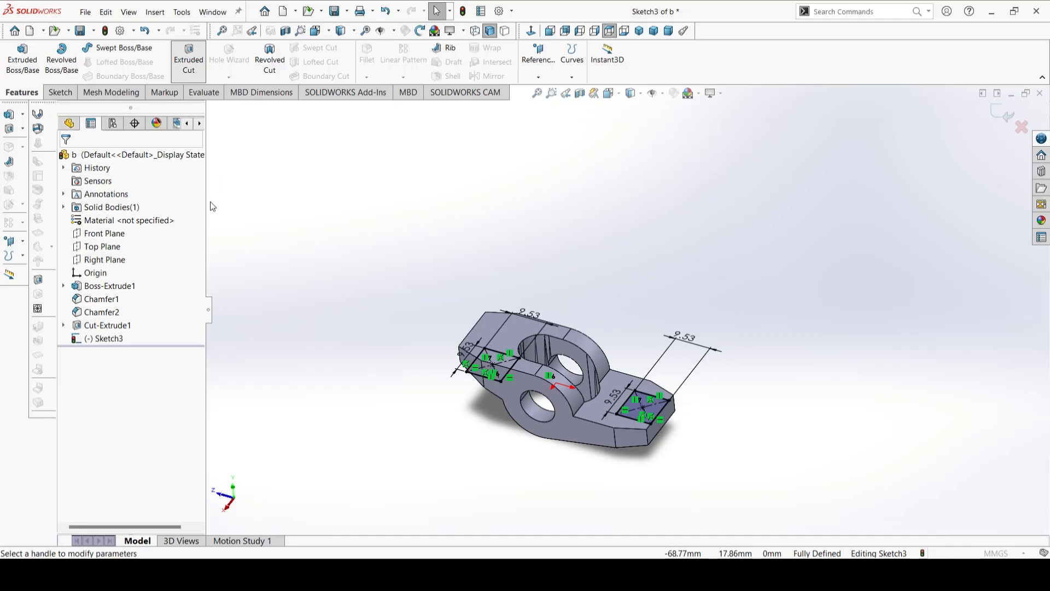
{"action": "left_click", "coordinate": [144, 234]}
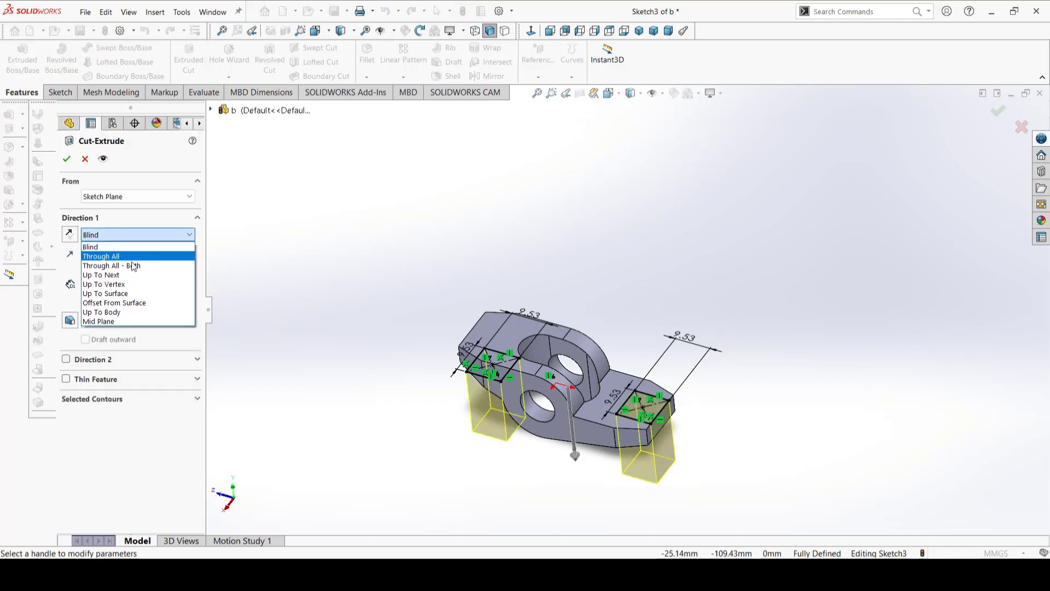
{"action": "left_click", "coordinate": [134, 266]}
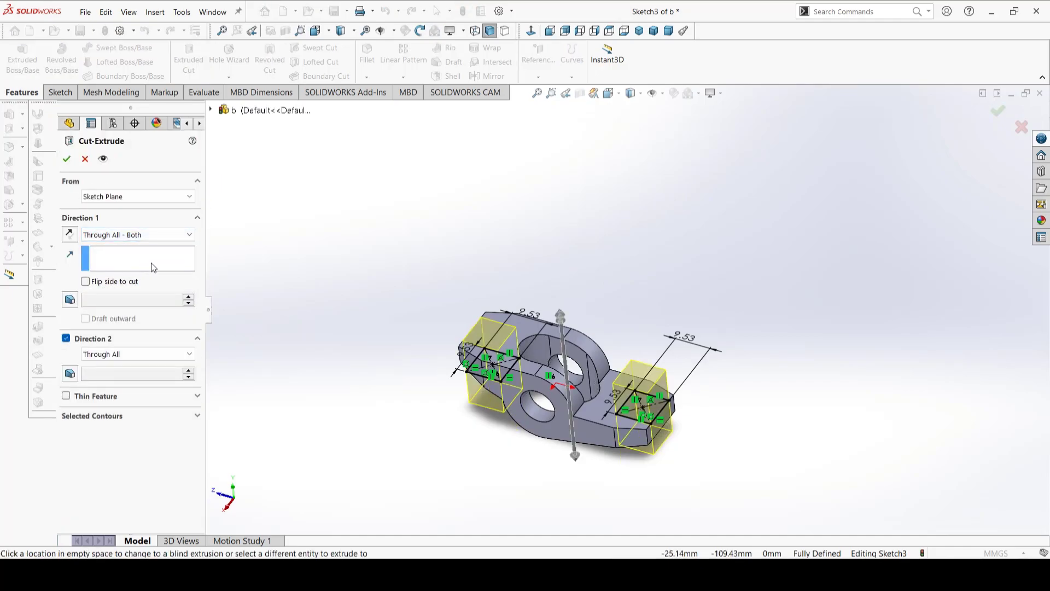
{"action": "left_click", "coordinate": [67, 160]}
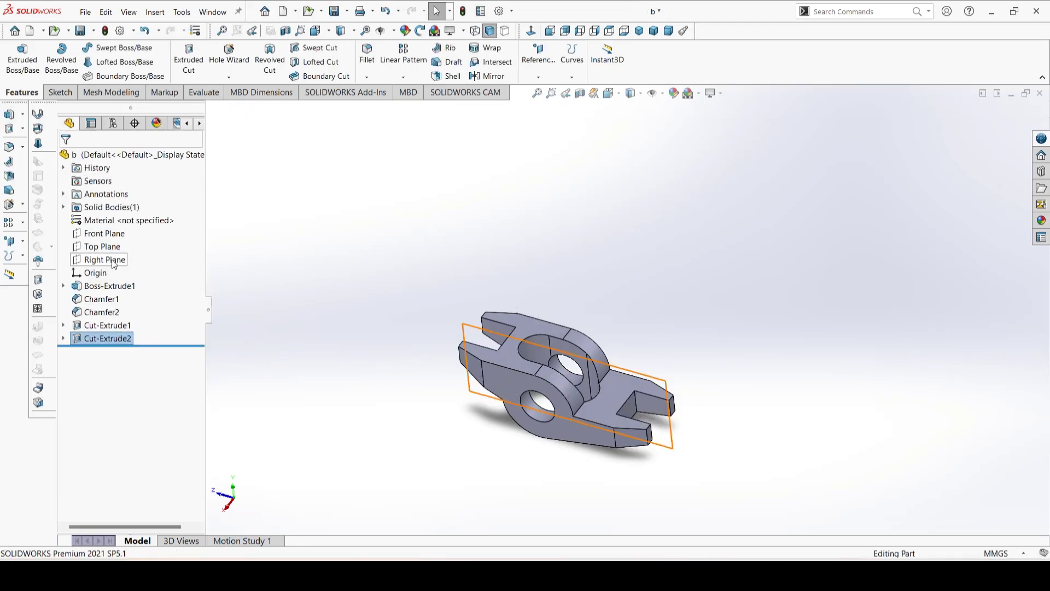
Step: Sketch a circle about 3.33 mm in diameter near the -Z arm's end and a similar one near the +Z arm's end, on the Right Plane
{"action": "left_click", "coordinate": [113, 261]}
{"action": "left_click", "coordinate": [156, 244]}
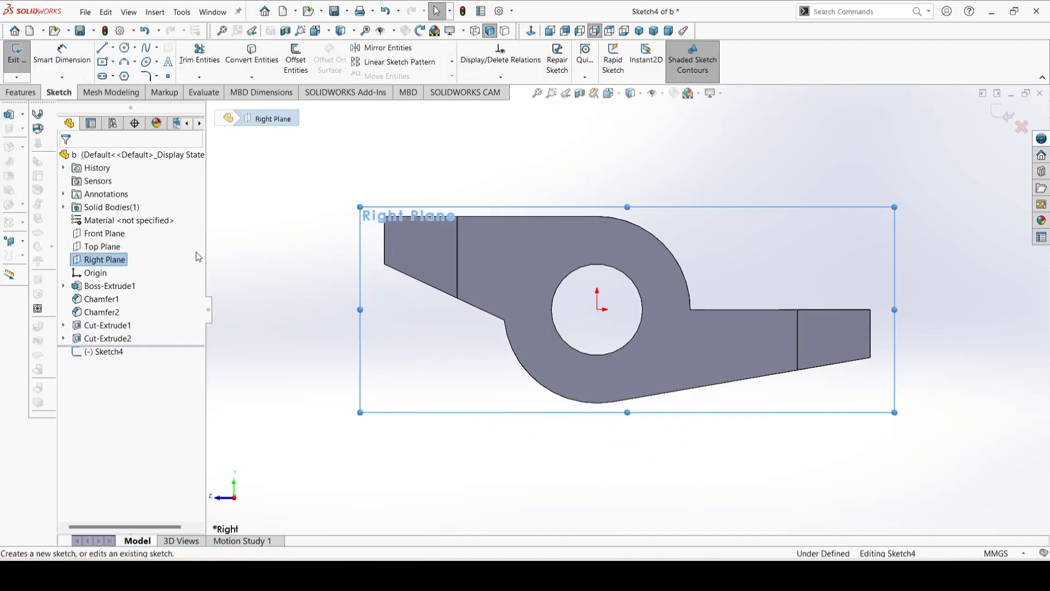
{"action": "left_click", "coordinate": [125, 49]}
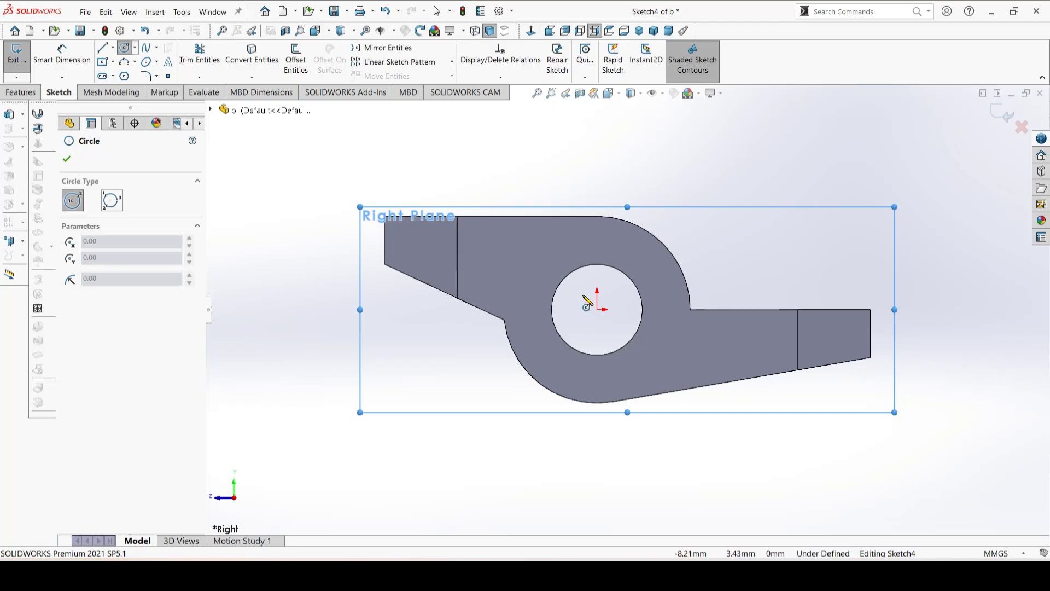
{"action": "left_click", "coordinate": [839, 334]}
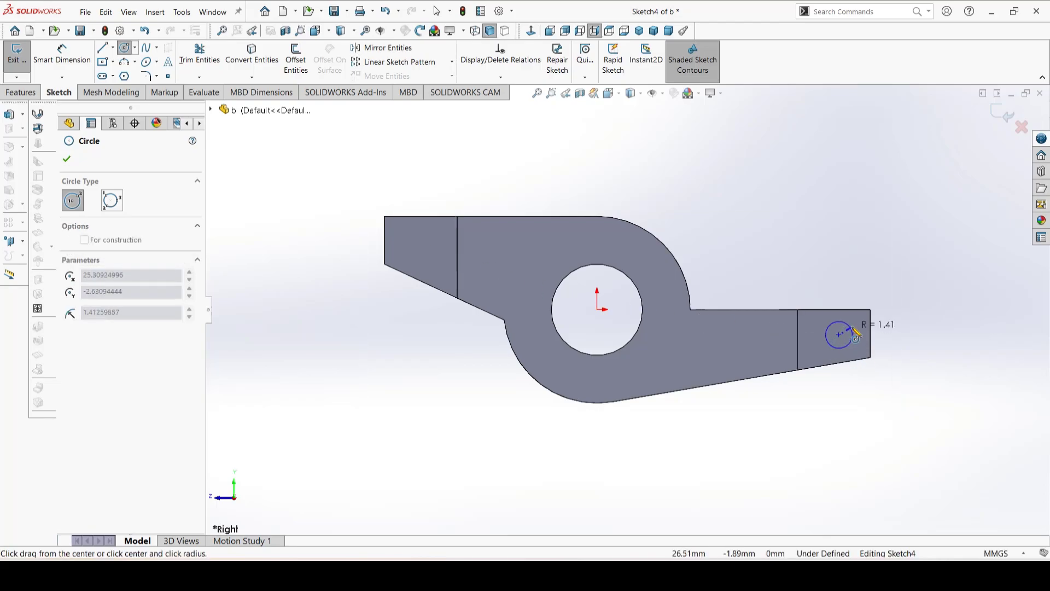
{"action": "left_click", "coordinate": [854, 331]}
{"action": "left_click", "coordinate": [409, 242]}
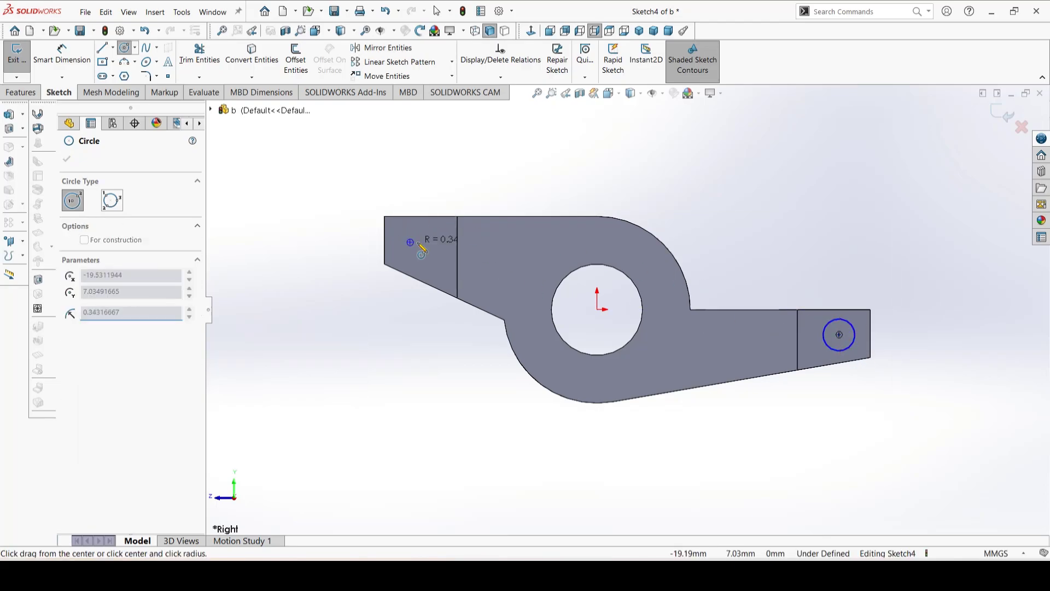
{"action": "left_click", "coordinate": [427, 240]}
Step: Dimension the -Z arm circle's diameter as 3.18 mm
{"action": "right_click_drag", "start_coordinate": [780, 232], "coordinate": [794, 183]}
{"action": "left_click", "coordinate": [855, 332]}
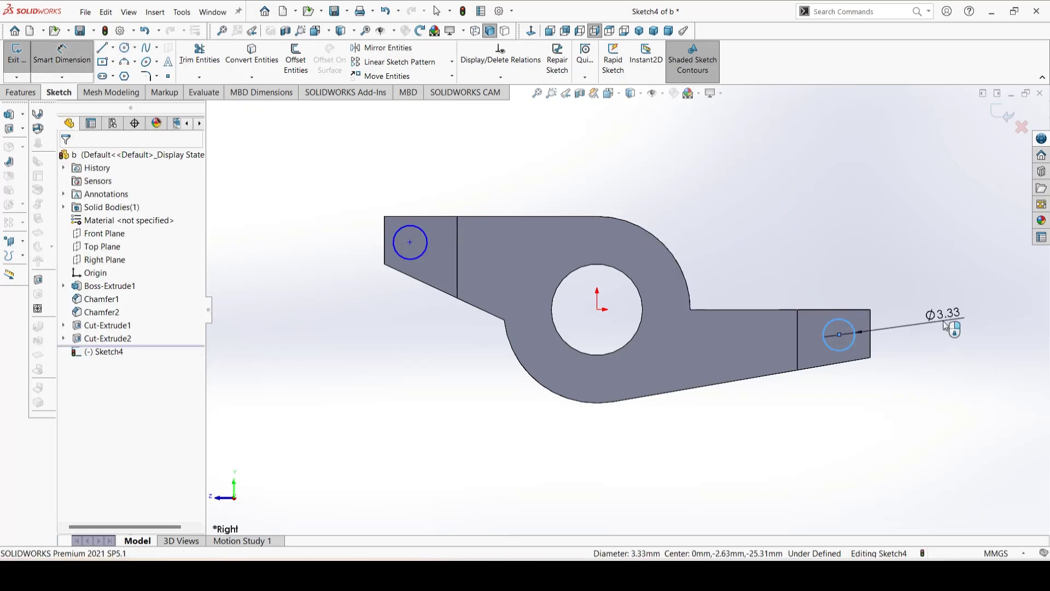
{"action": "left_click", "coordinate": [945, 327]}
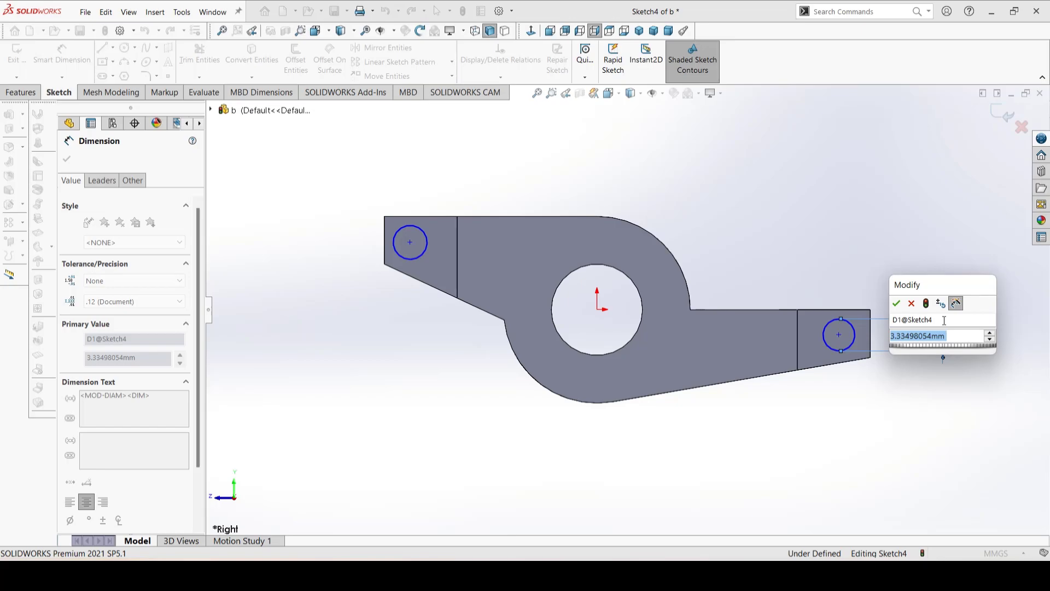
{"action": "type", "text": "3.18"}
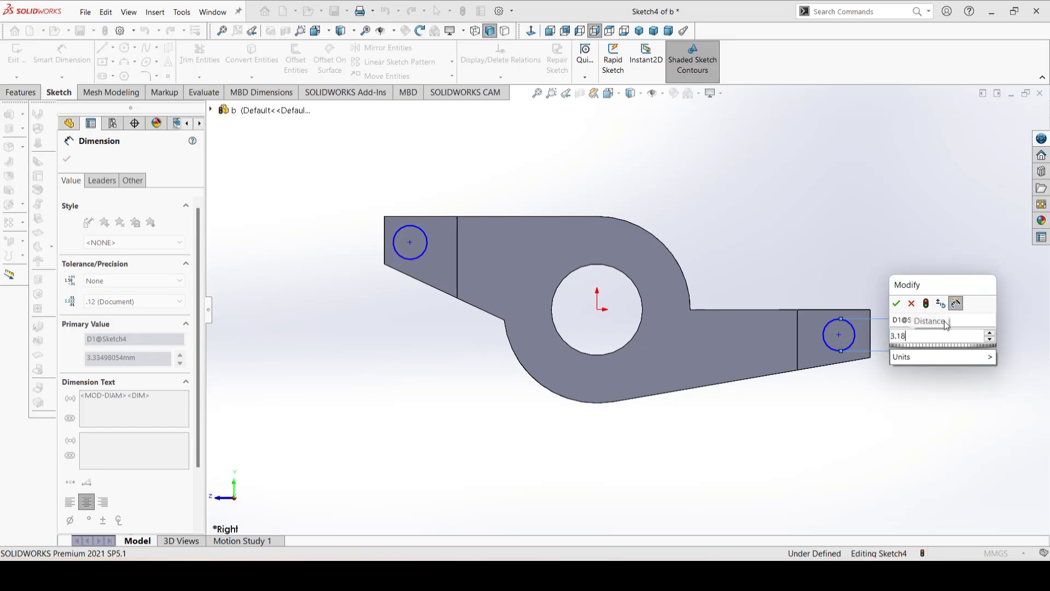
{"action": "key", "text": "Return"}
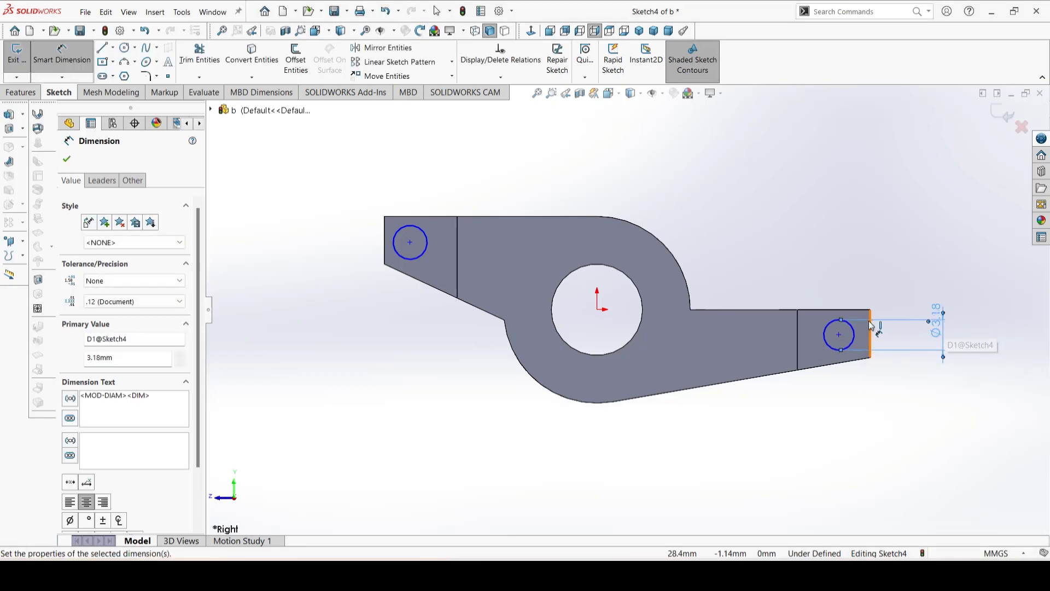
Step: Dimension the distance from the -Z arm circle's center to the arm's end edge as 2.54 mm
{"action": "left_click", "coordinate": [840, 334]}
{"action": "left_click", "coordinate": [870, 331]}
{"action": "left_click", "coordinate": [871, 249]}
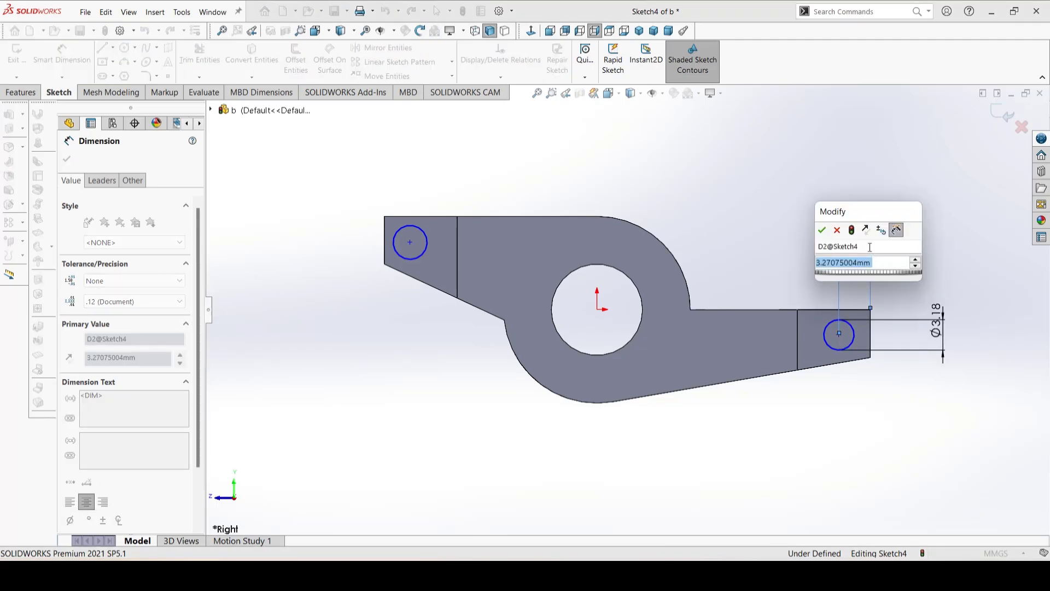
{"action": "type", "text": "2.54"}
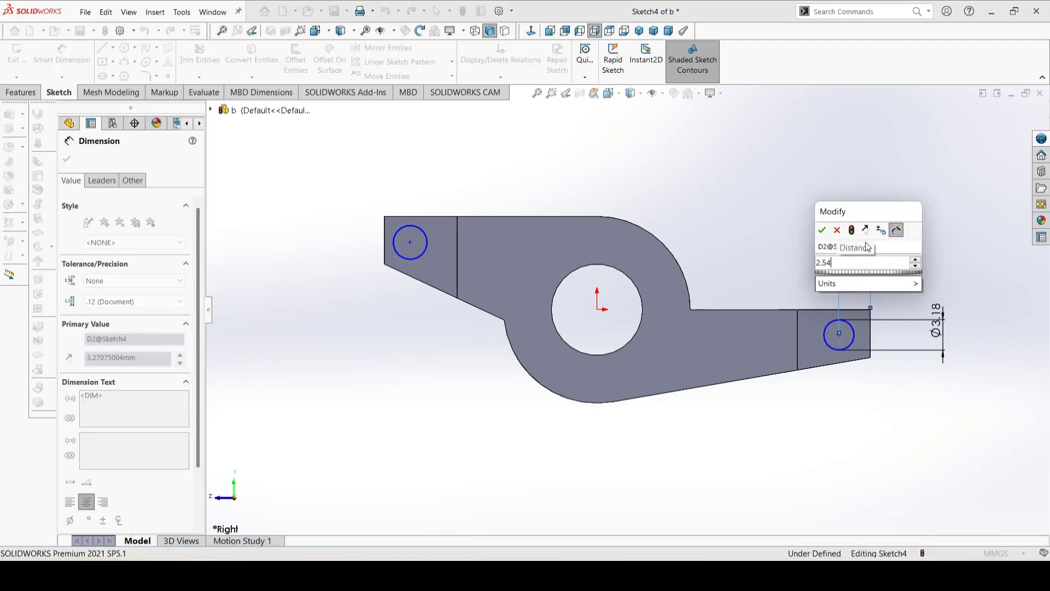
{"action": "key", "text": "Return"}
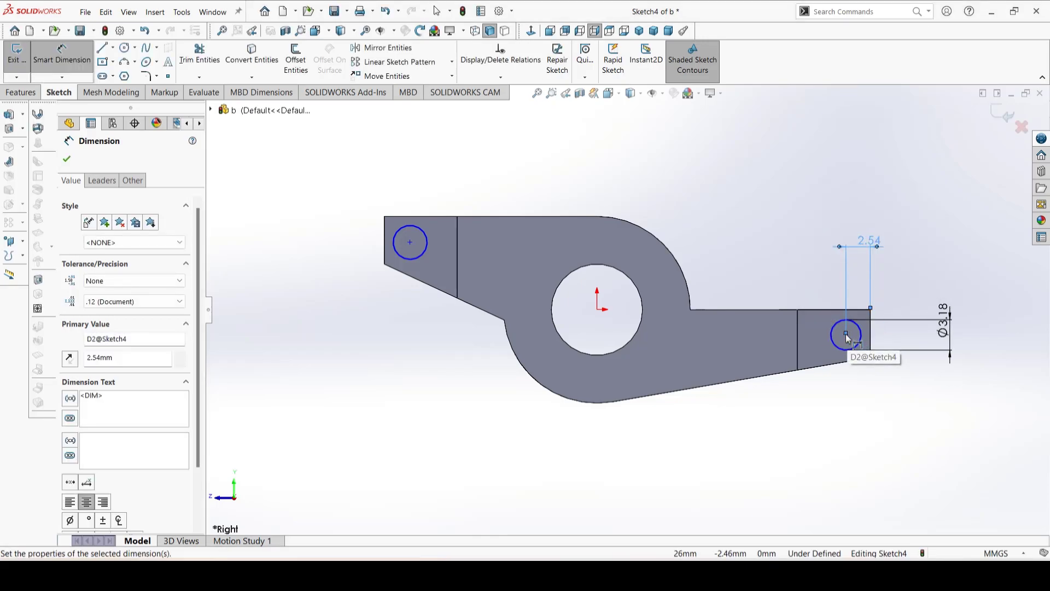
Step: Dimension the distance from the -Z arm circle's center to the arm's upper edge as 2.54 mm and leave the dimension command
{"action": "scroll", "coordinate": [881, 349], "scroll_direction": "down", "scroll_amount": 2}
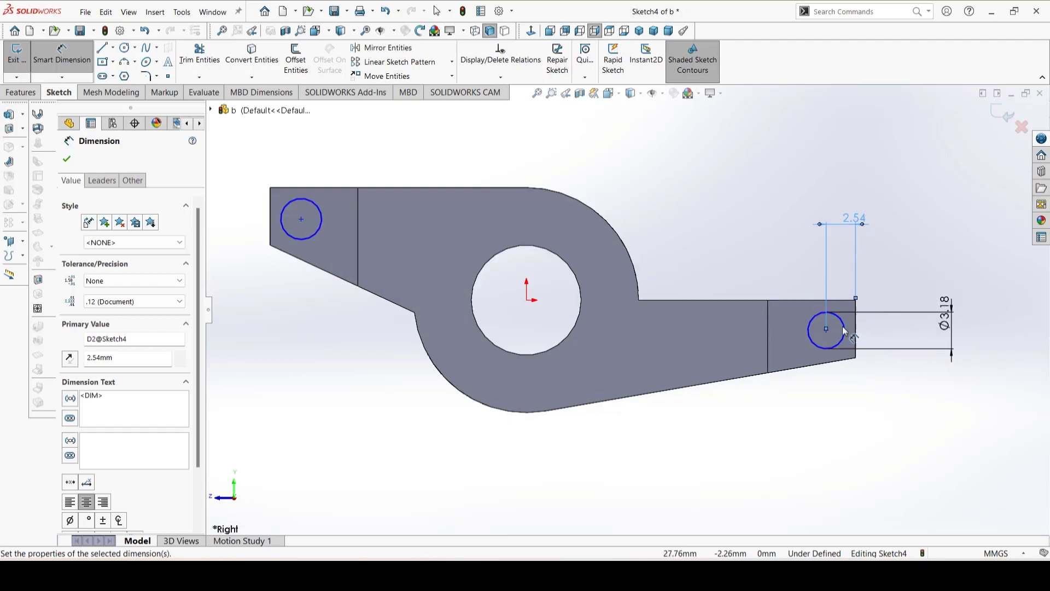
{"action": "left_click", "coordinate": [827, 331]}
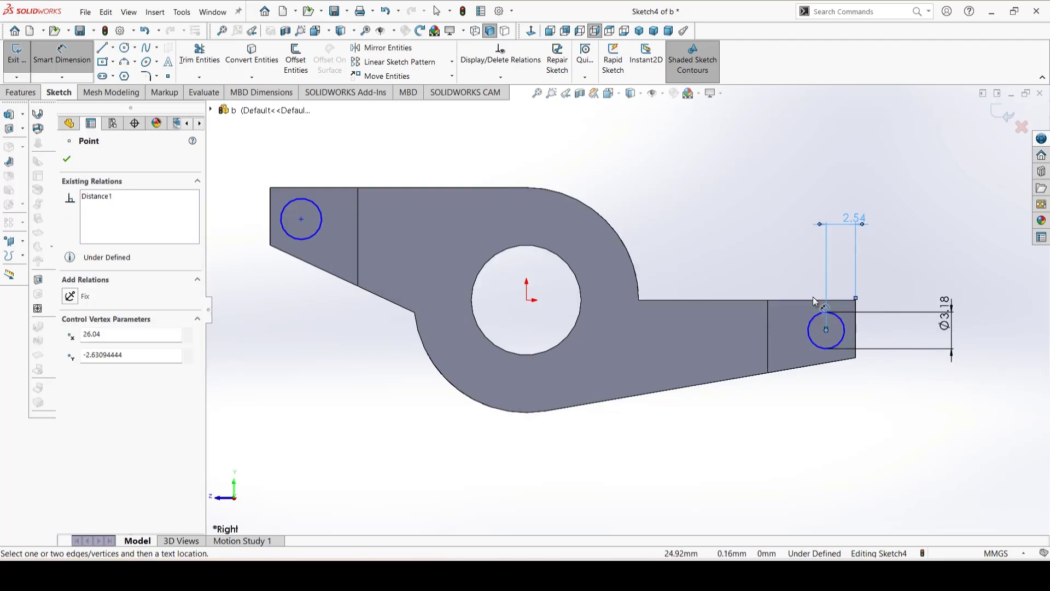
{"action": "left_click", "coordinate": [814, 300]}
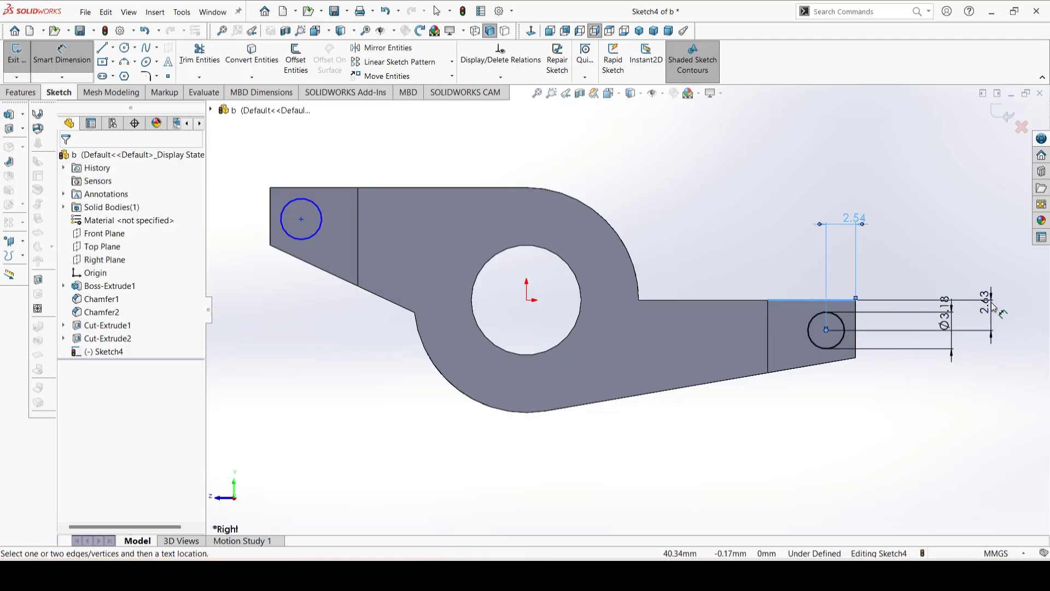
{"action": "left_click", "coordinate": [991, 331]}
{"action": "type", "text": "2"}
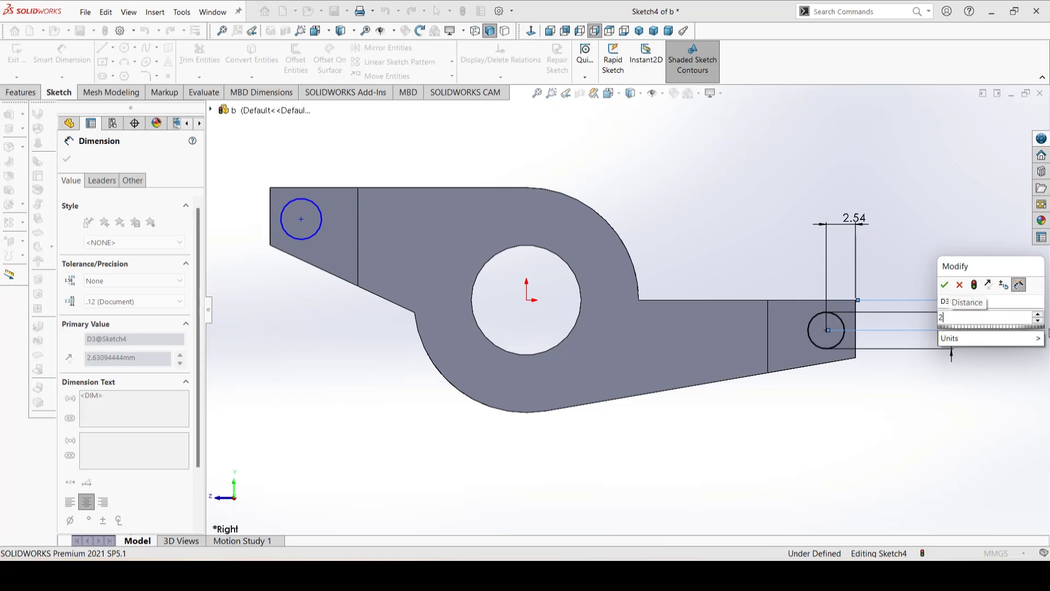
{"action": "type", "text": ".54"}
{"action": "left_click", "coordinate": [950, 287]}
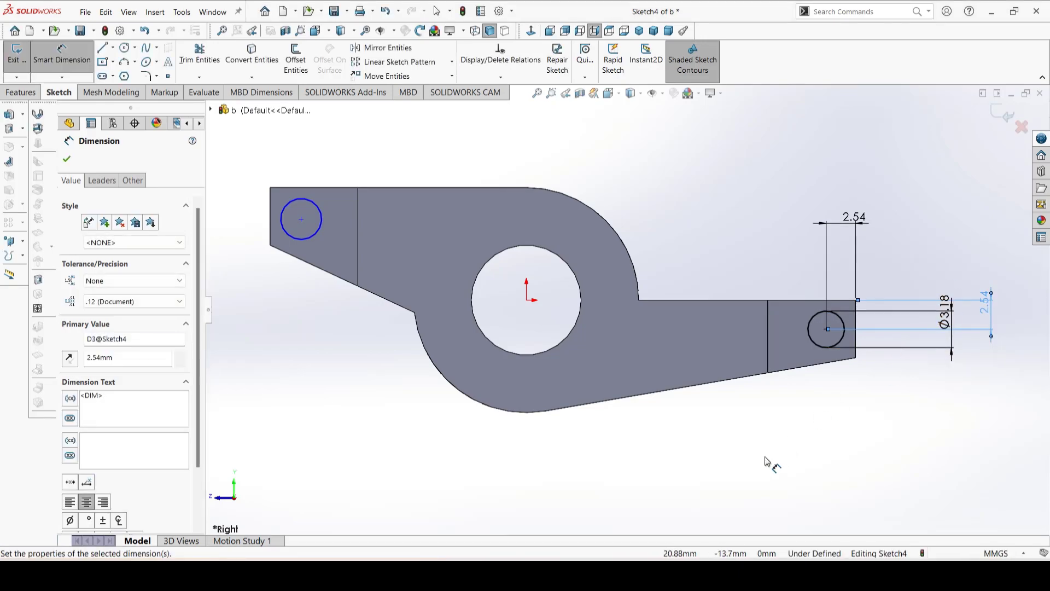
{"action": "key", "text": "Escape"}
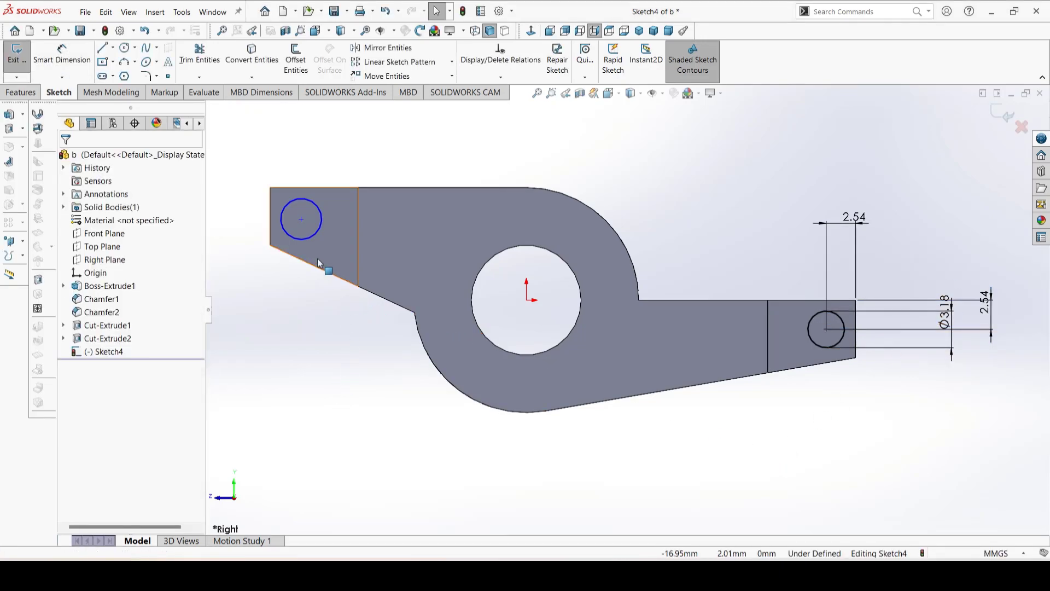
Step: Add an Equal relation between the +Z arm's circle and the -Z arm's circle
{"action": "left_click", "coordinate": [315, 233]}
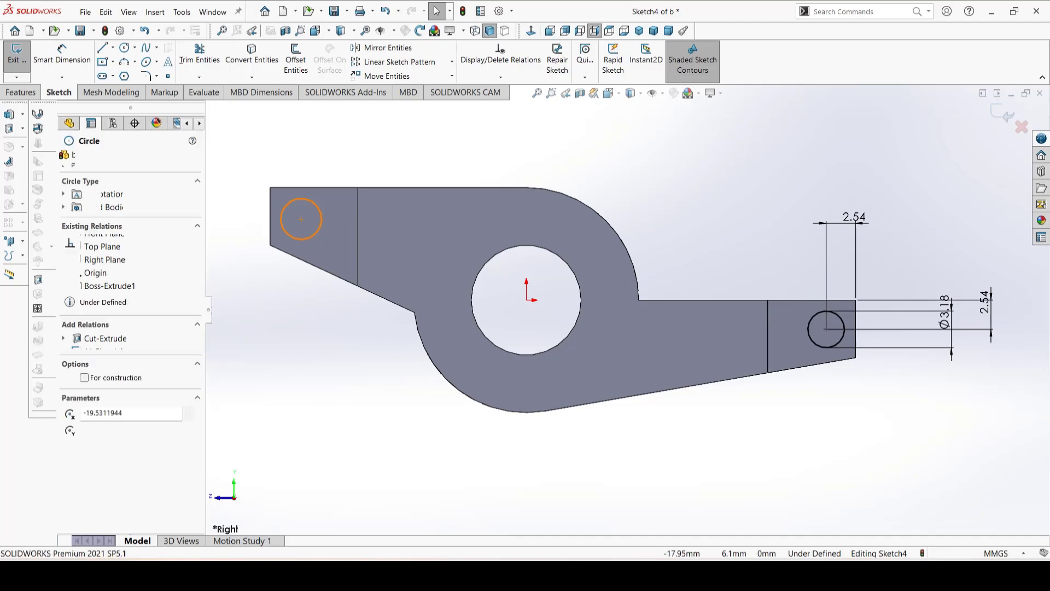
{"action": "left_click", "coordinate": [826, 350], "text": "ctrl"}
{"action": "left_click", "coordinate": [73, 406]}
{"action": "left_click", "coordinate": [238, 160]}
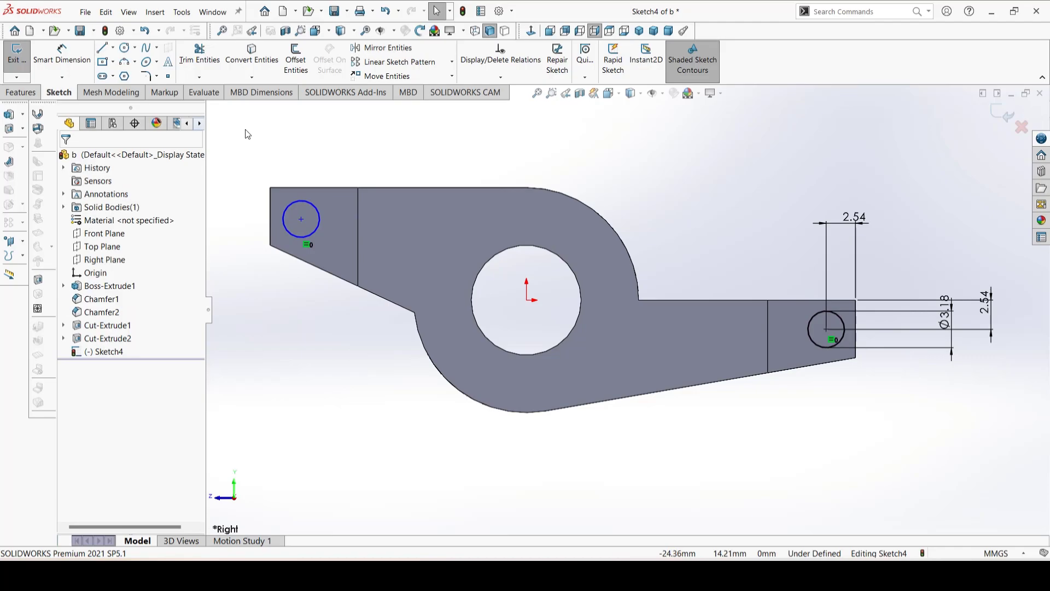
Step: Dimension the distance from the +Z arm circle's center to the arm's end edge as 2.54 mm
{"action": "right_click_drag", "start_coordinate": [247, 134], "coordinate": [249, 97]}
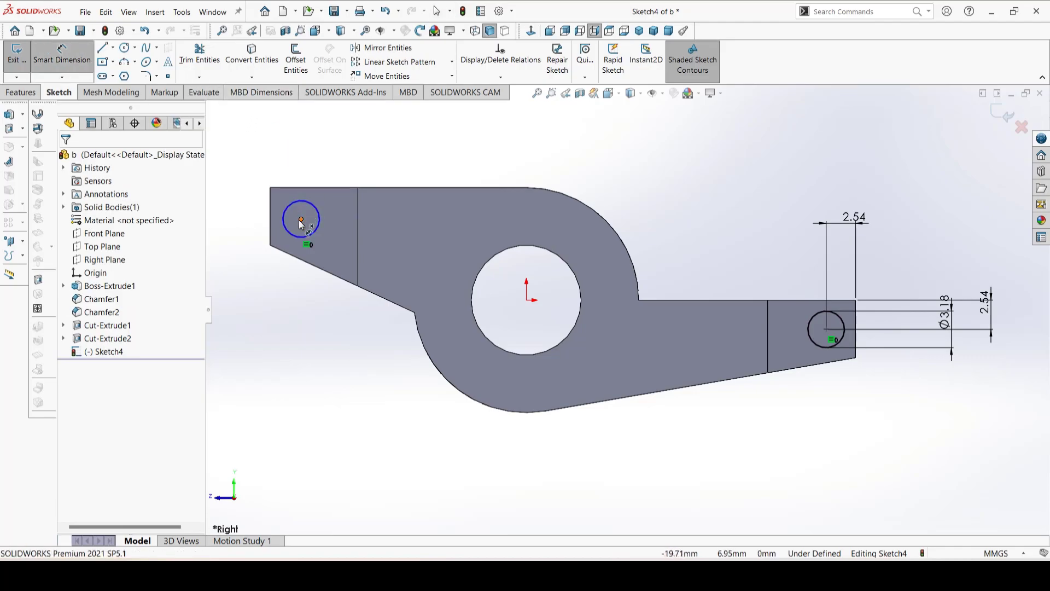
{"action": "left_click", "coordinate": [301, 220]}
{"action": "left_click", "coordinate": [269, 217]}
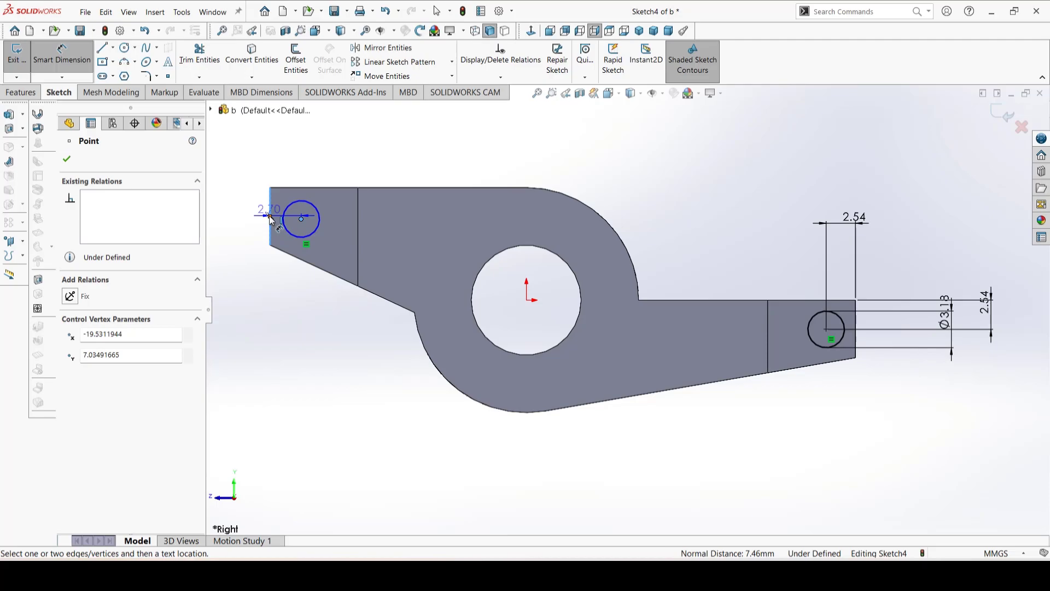
{"action": "left_click", "coordinate": [292, 144]}
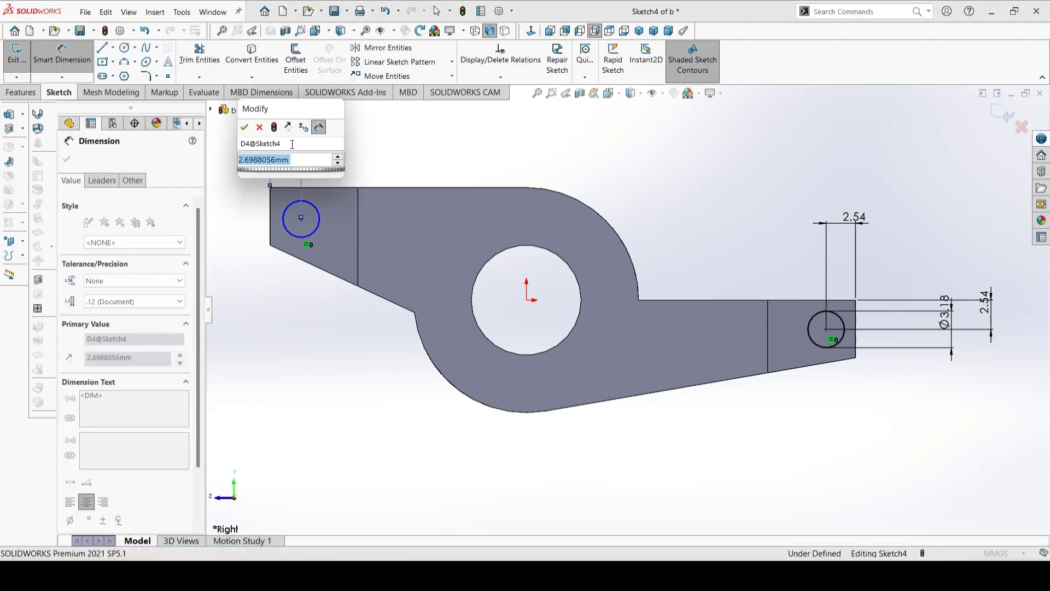
{"action": "type", "text": "2"}
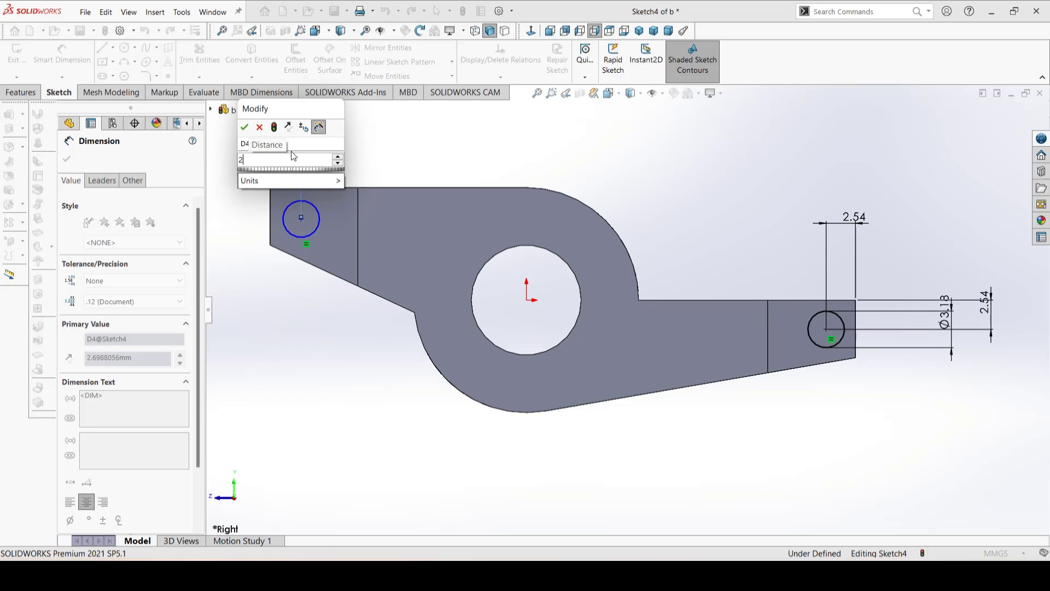
{"action": "type", "text": ".54"}
{"action": "left_click", "coordinate": [245, 128]}
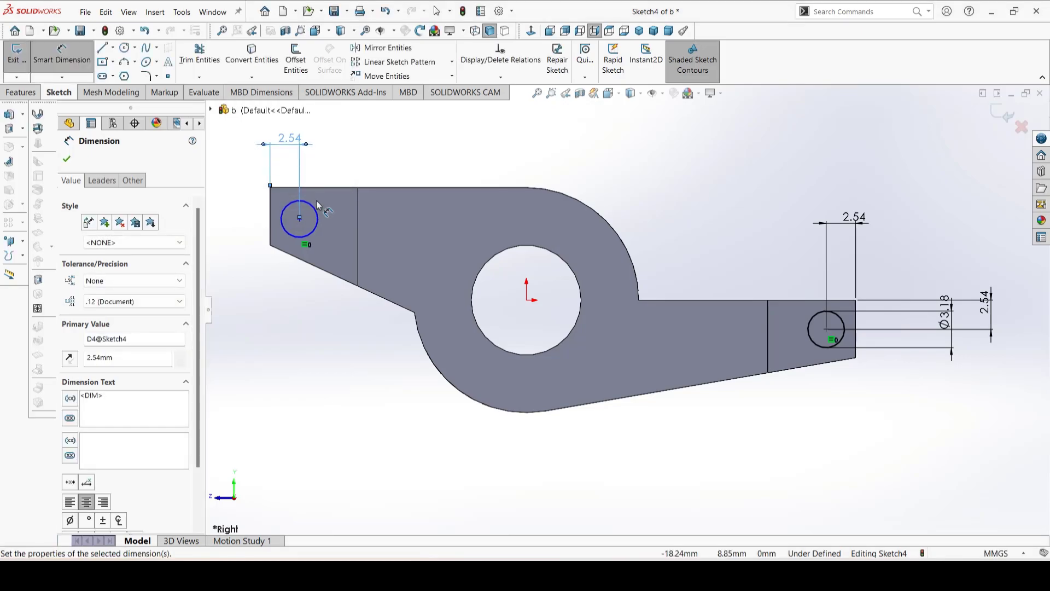
Step: Dimension the distance from the +Z arm circle's center to the arm's upper edge as 2.54 mm and leave the dimension command
{"action": "left_click", "coordinate": [299, 220]}
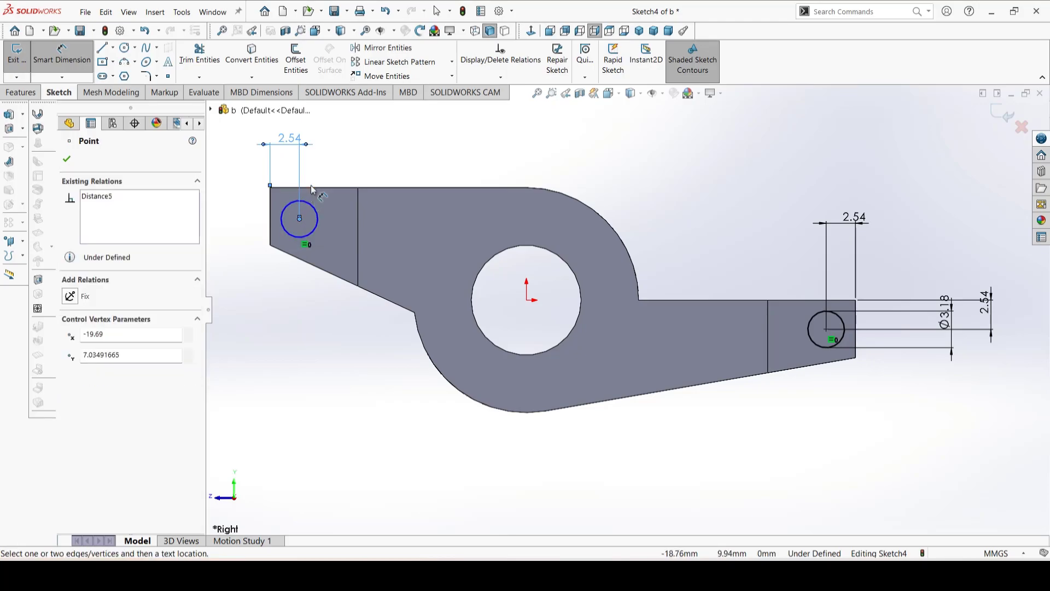
{"action": "left_click", "coordinate": [310, 187]}
{"action": "left_click", "coordinate": [232, 203]}
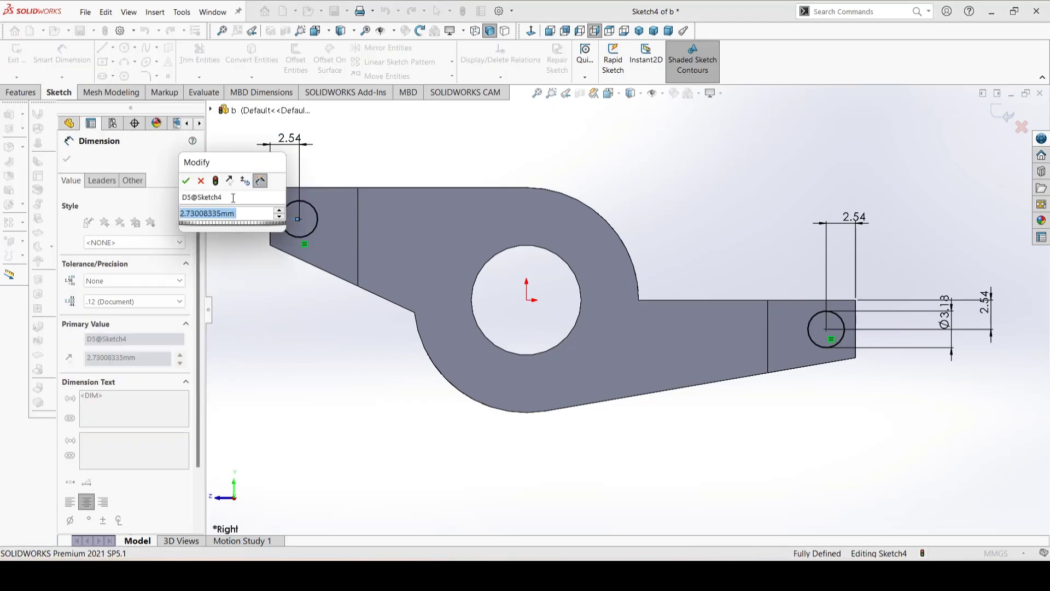
{"action": "type", "text": "2.54"}
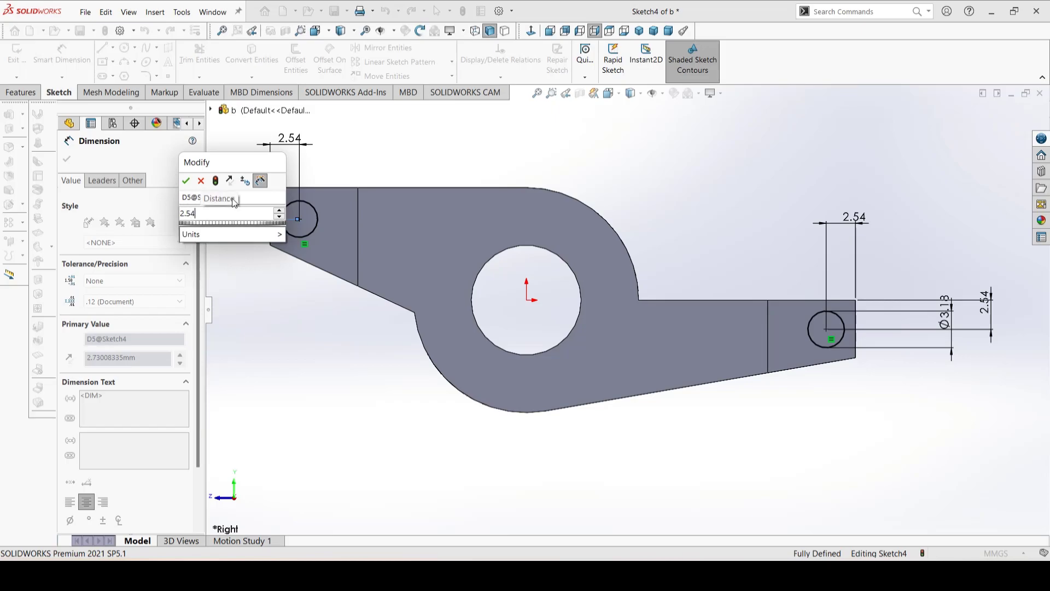
{"action": "key", "text": "Return"}
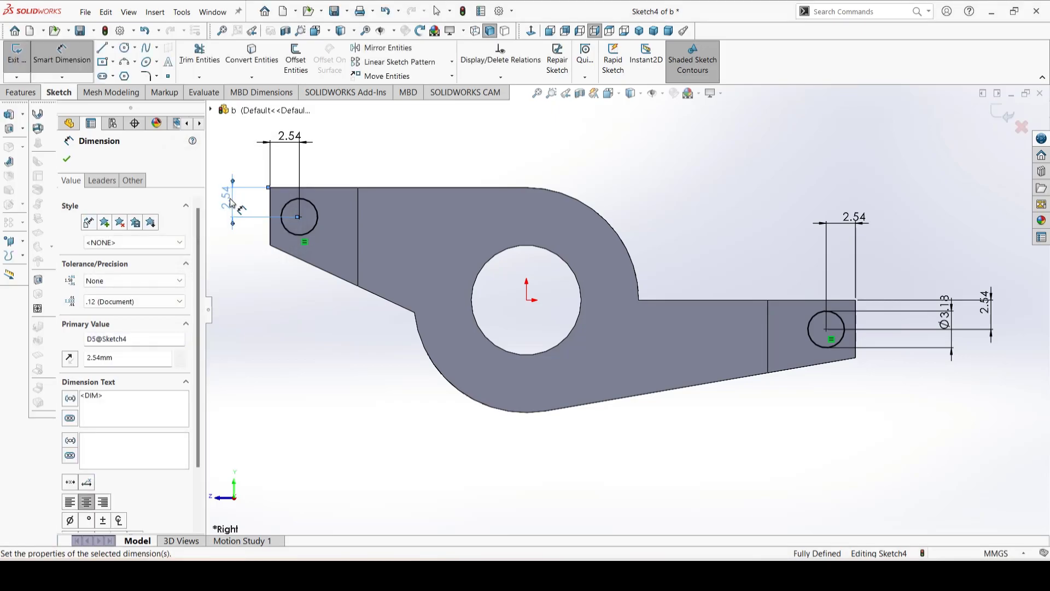
{"action": "left_click", "coordinate": [67, 160]}
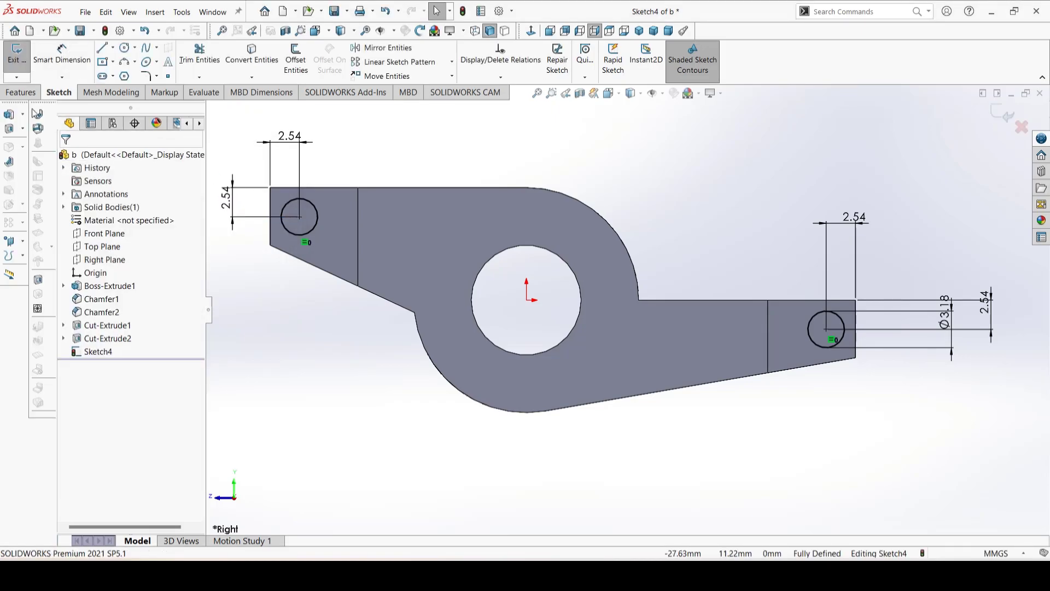
Step: Cut-extrude both pin-hole circles with the Through All - Both end condition so the holes pierce both forks of each arm
{"action": "left_click", "coordinate": [20, 92]}
{"action": "left_click", "coordinate": [189, 61]}
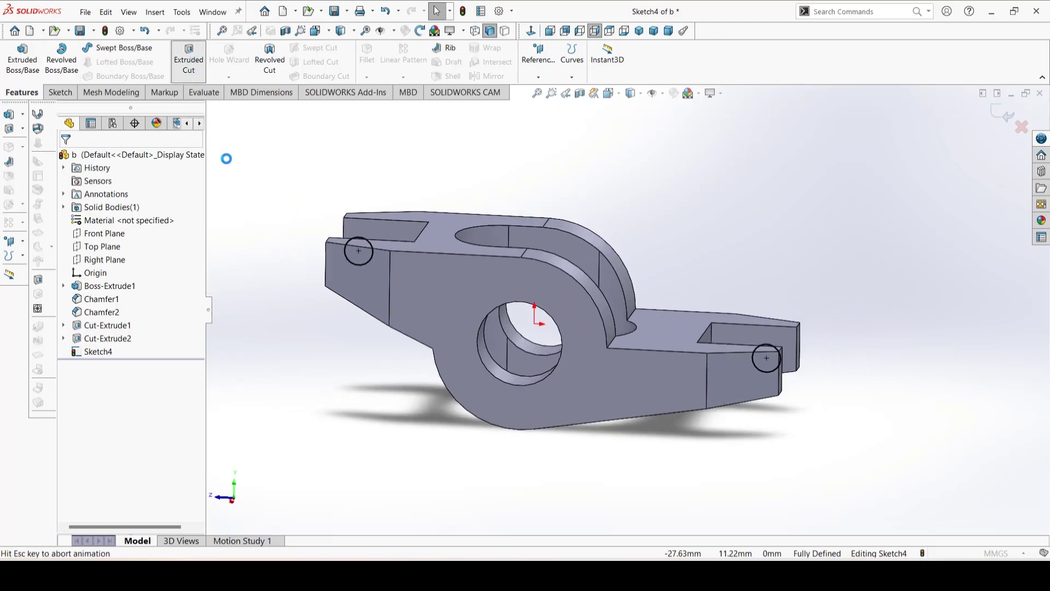
{"action": "left_click", "coordinate": [136, 236]}
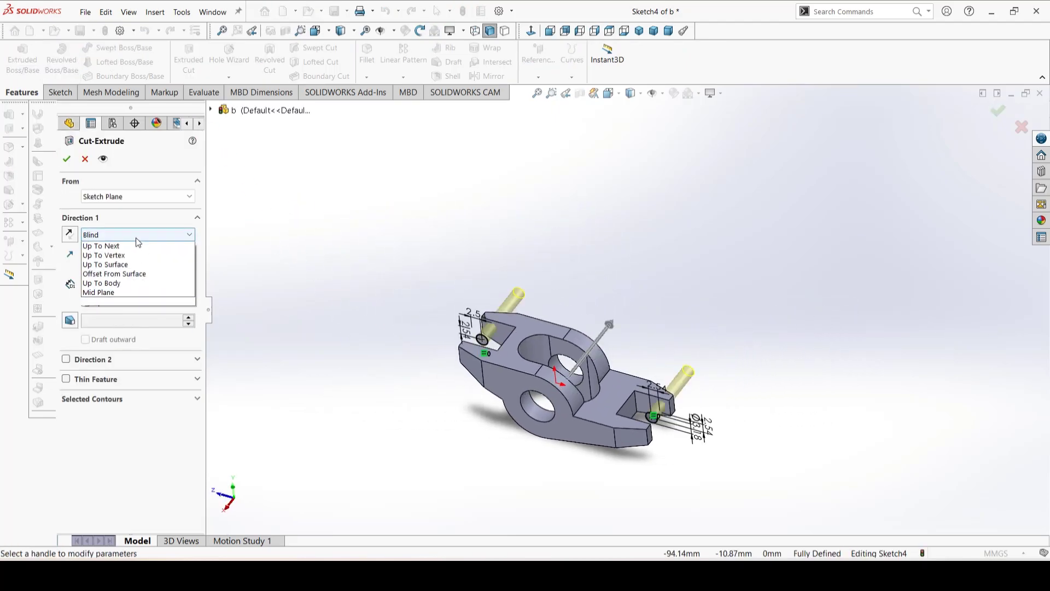
{"action": "left_click", "coordinate": [155, 253]}
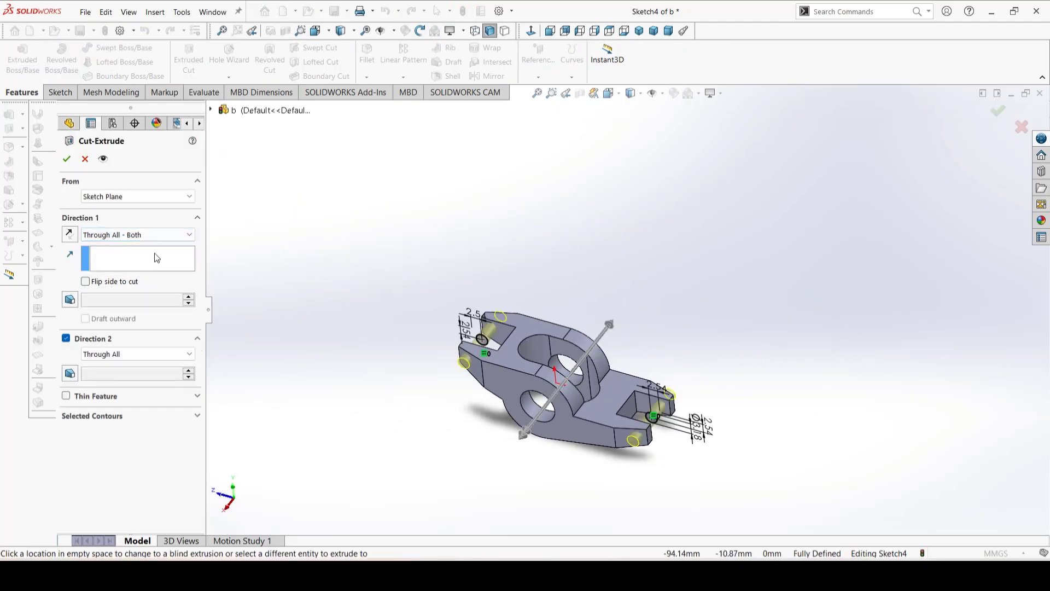
{"action": "left_click", "coordinate": [68, 161]}
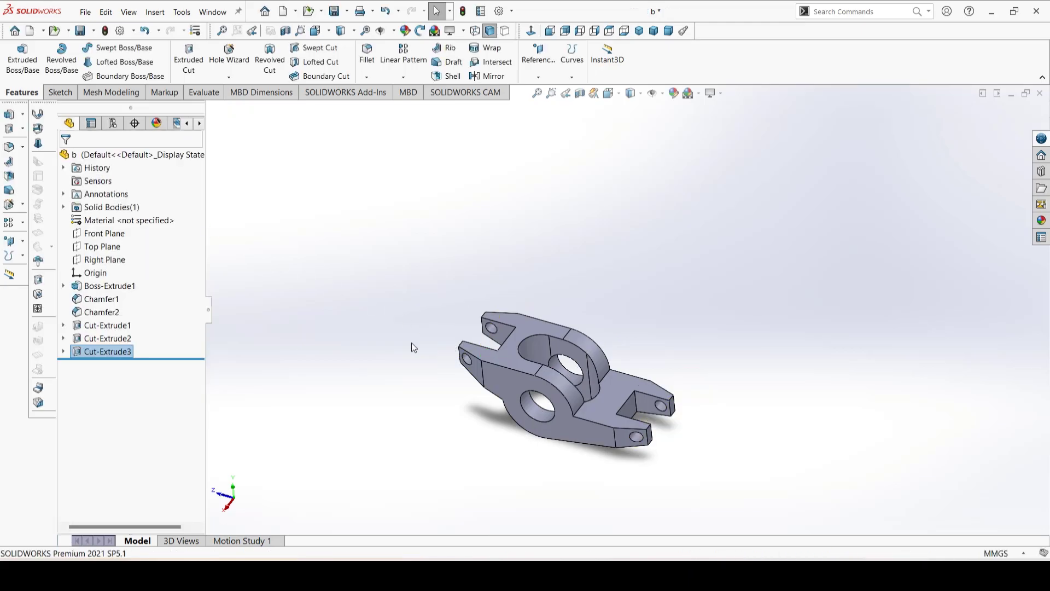